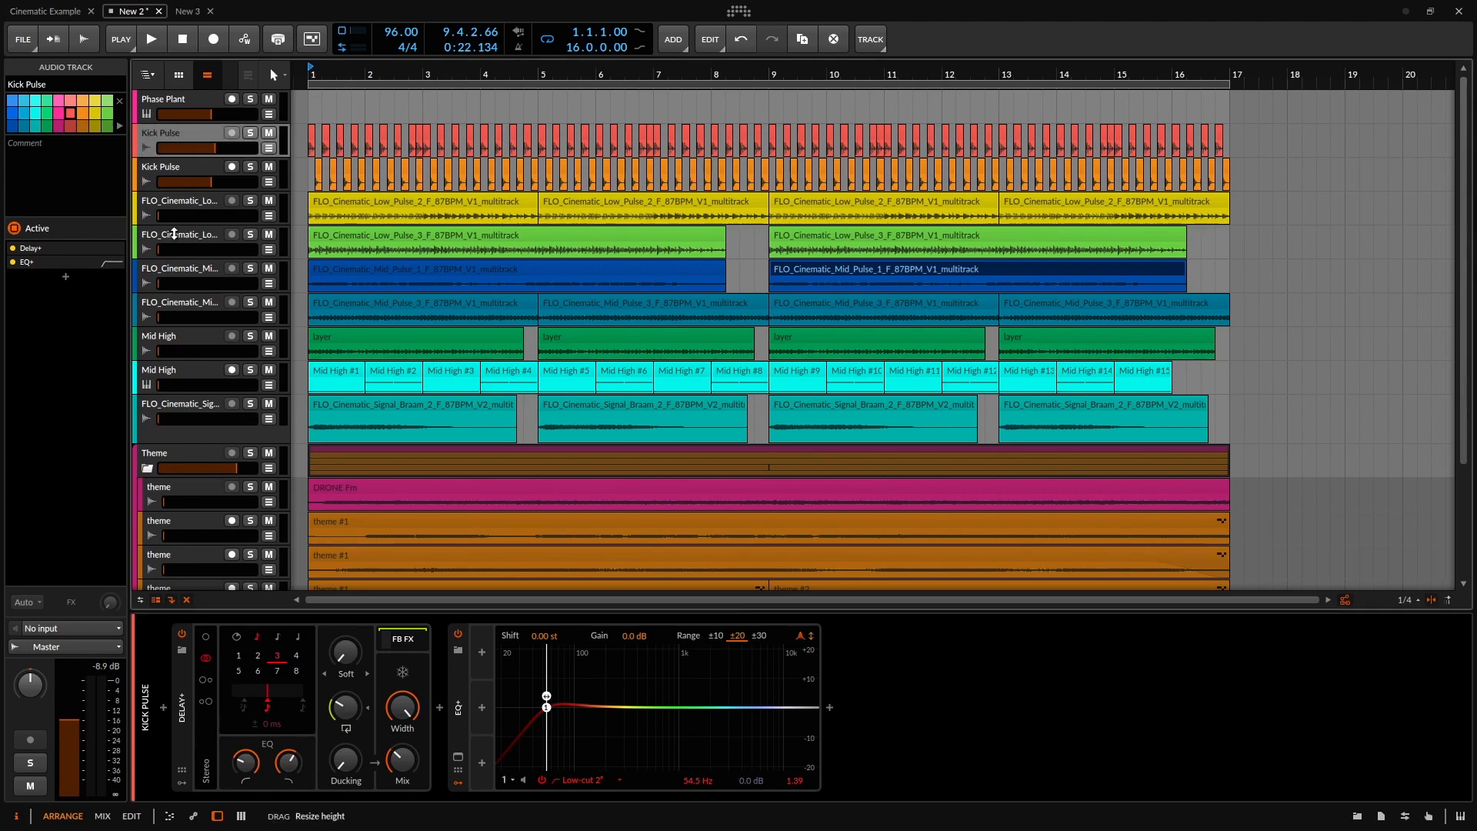
Make the yellow Low Pulse 2 track and the pulse tracks below it much taller.
{"action": "left_click_drag", "start_coordinate": [175, 223], "coordinate": [202, 477]}
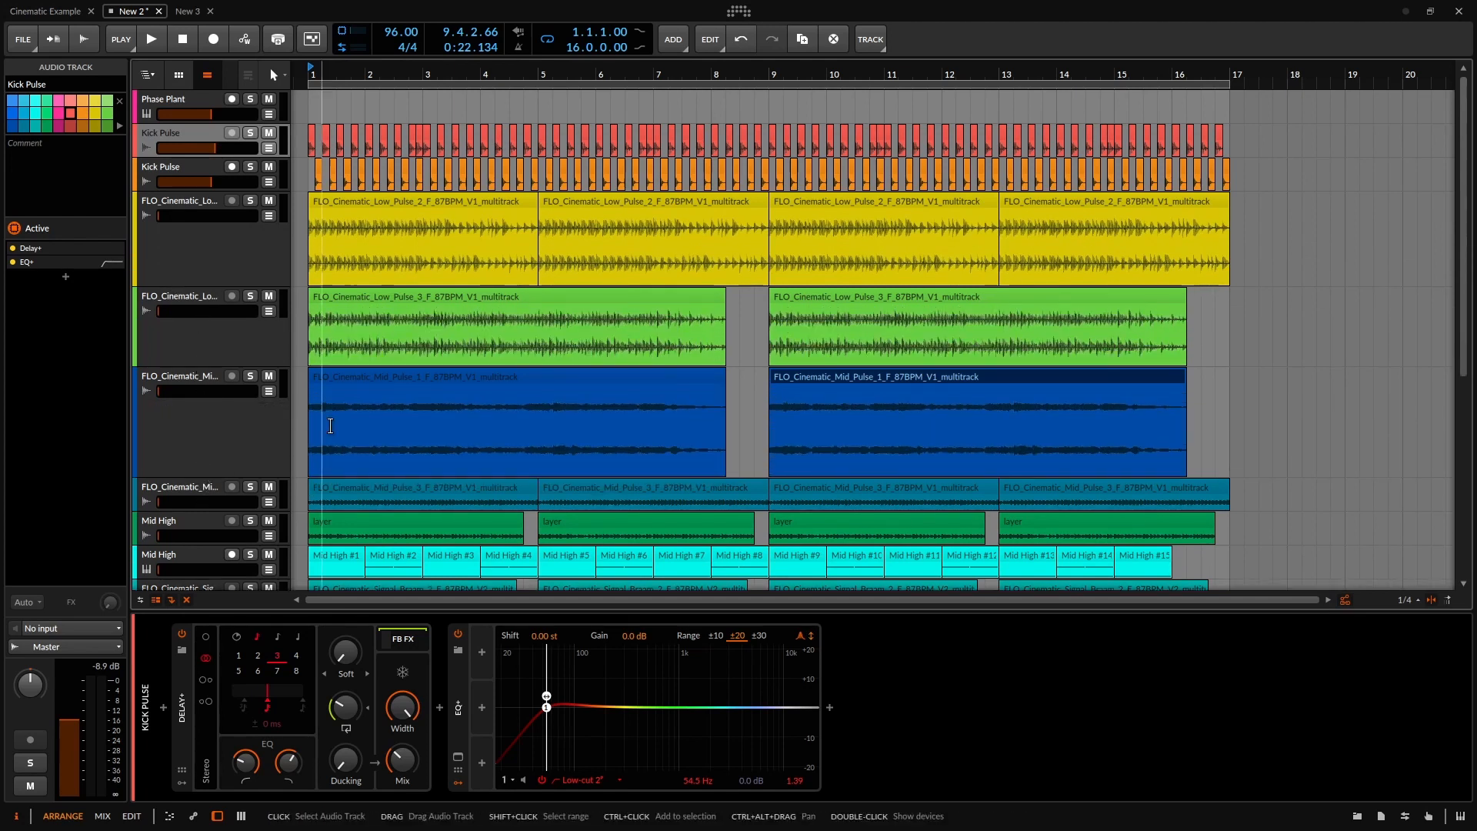
{"action": "scroll", "coordinate": [234, 433], "scroll_direction": "down", "scroll_amount": 3}
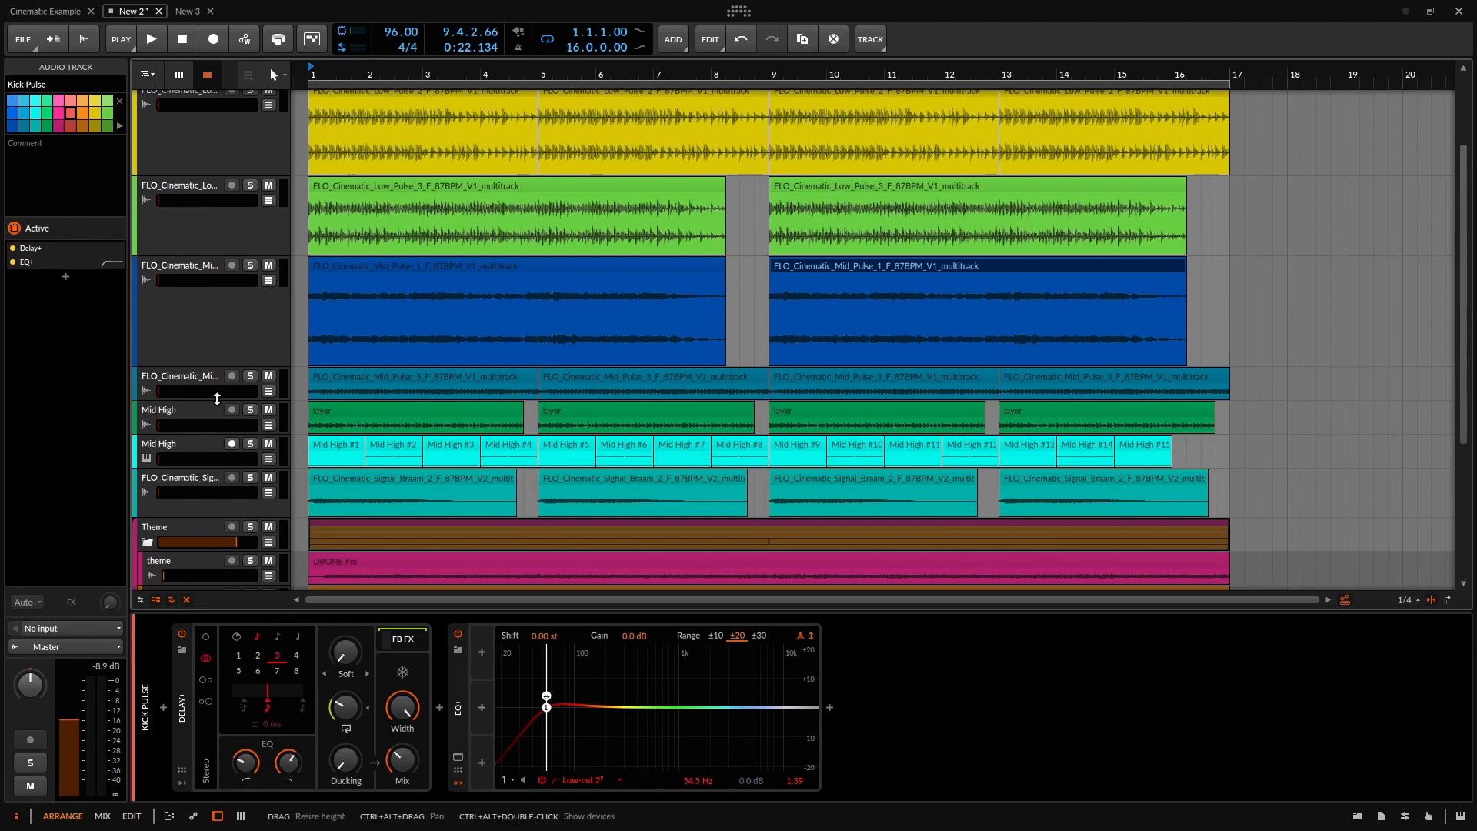
{"action": "left_click_drag", "start_coordinate": [217, 400], "coordinate": [199, 455]}
{"action": "scroll", "coordinate": [221, 440], "scroll_direction": "down", "scroll_amount": 1}
{"action": "scroll", "coordinate": [231, 458], "scroll_direction": "up", "scroll_amount": 3}
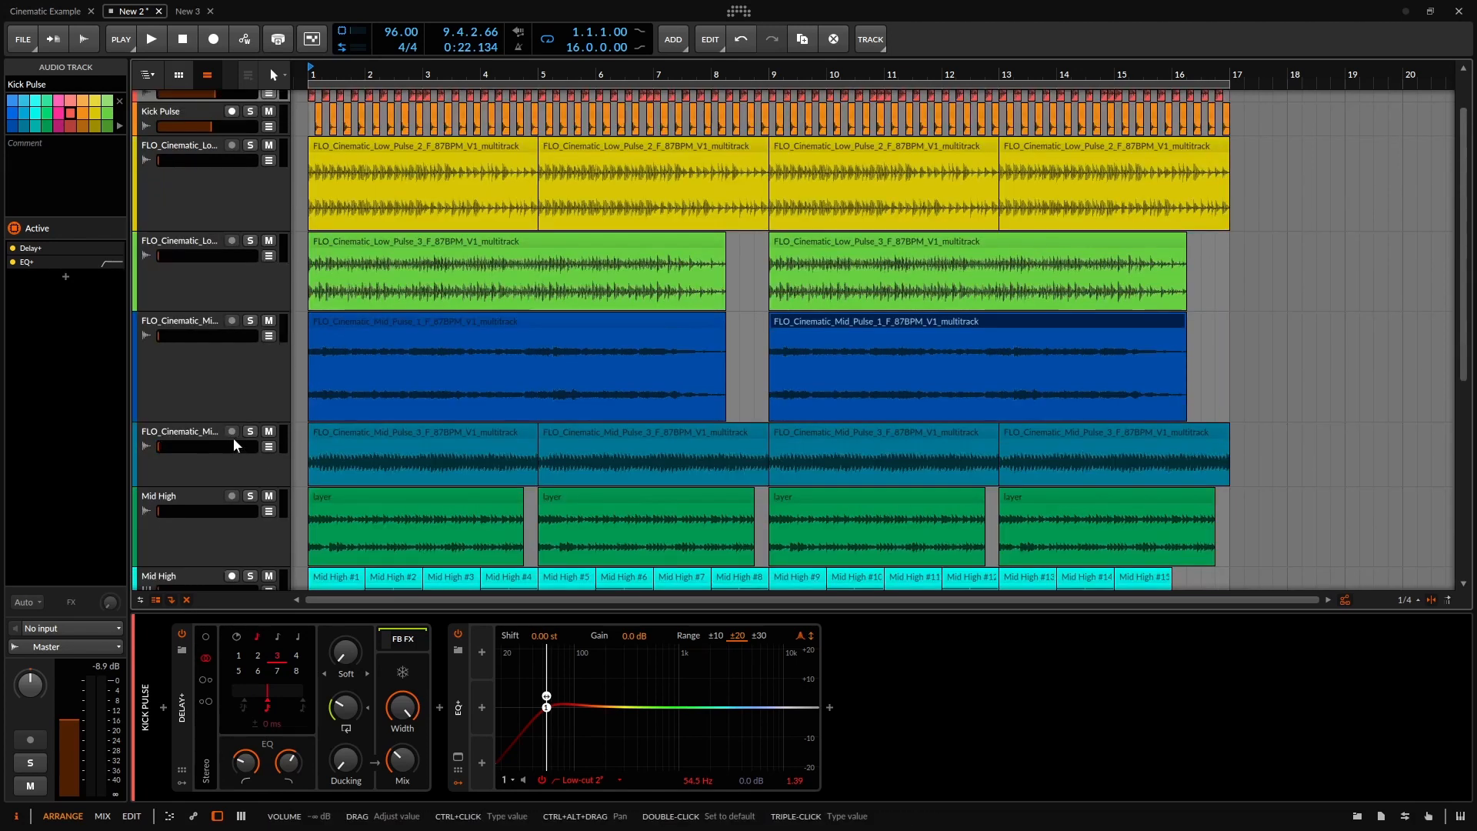
{"action": "scroll", "coordinate": [328, 341], "scroll_direction": "down", "scroll_amount": 1}
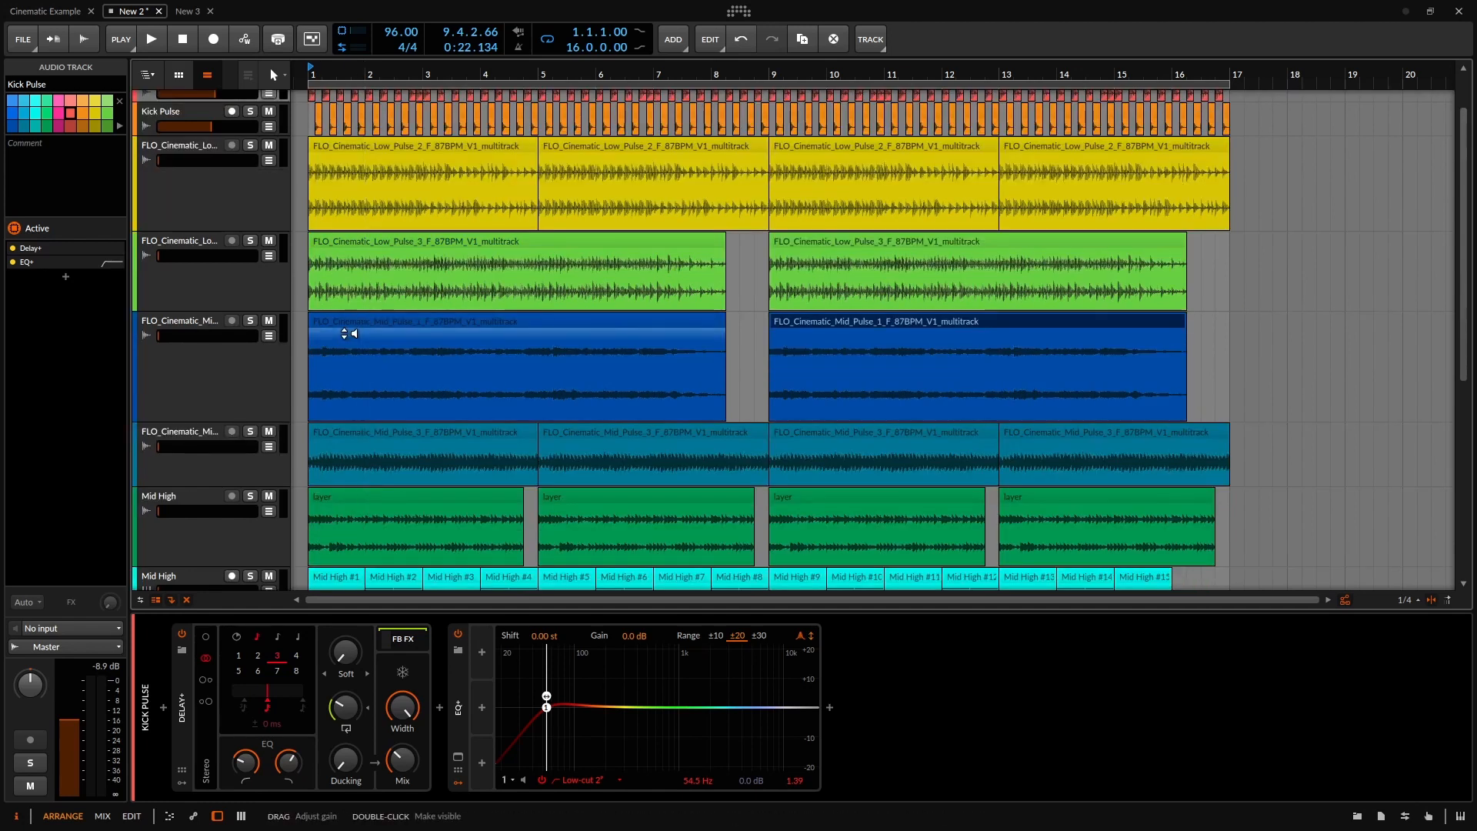
{"action": "scroll", "coordinate": [334, 298], "scroll_direction": "up", "scroll_amount": 1}
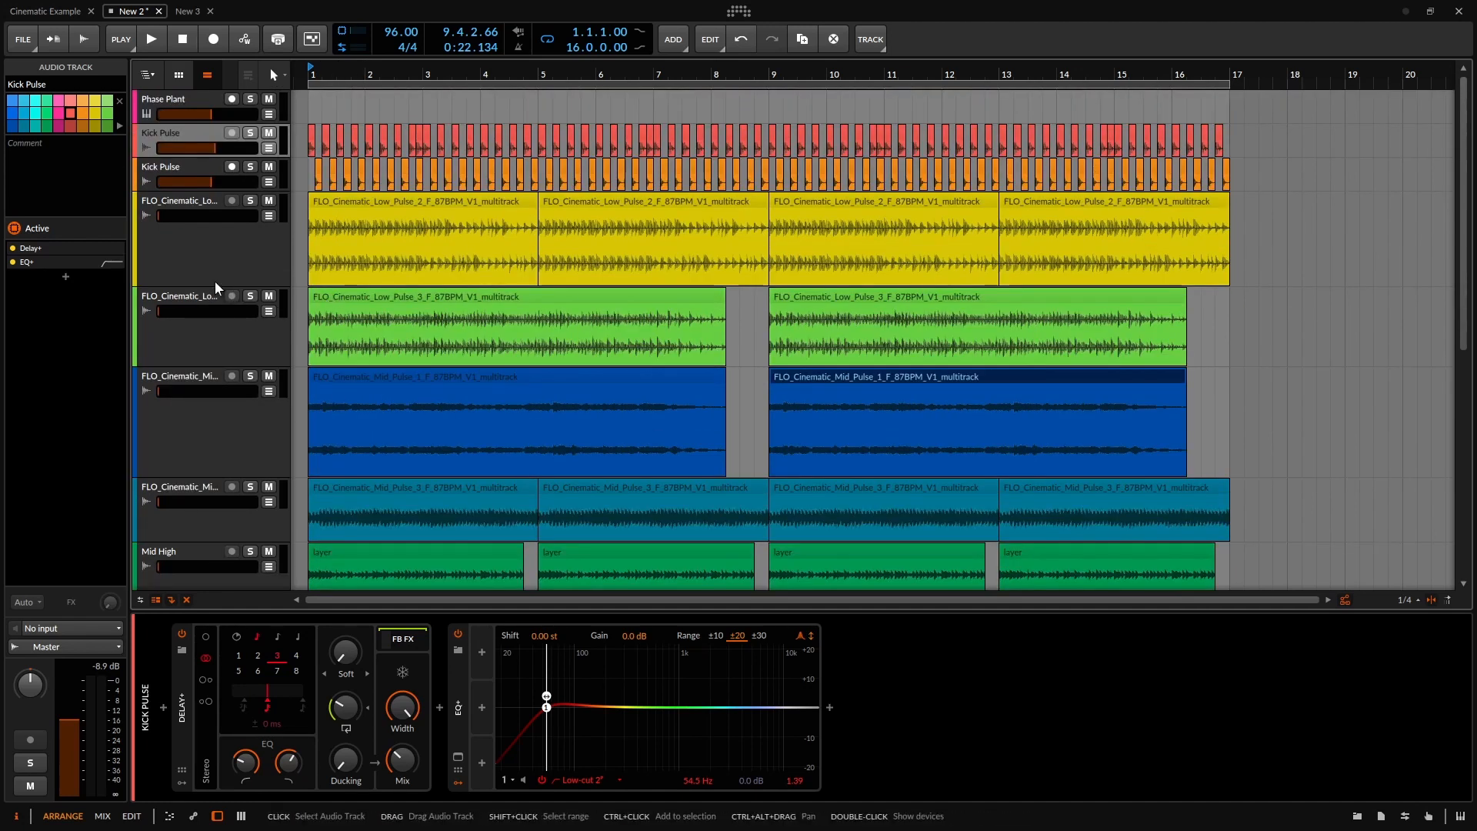
Shrink the Low Pulse 3, Mid Pulse 1, Mid Pulse 3 and Mid High tracks back down.
{"action": "left_click_drag", "start_coordinate": [212, 285], "coordinate": [213, 237]}
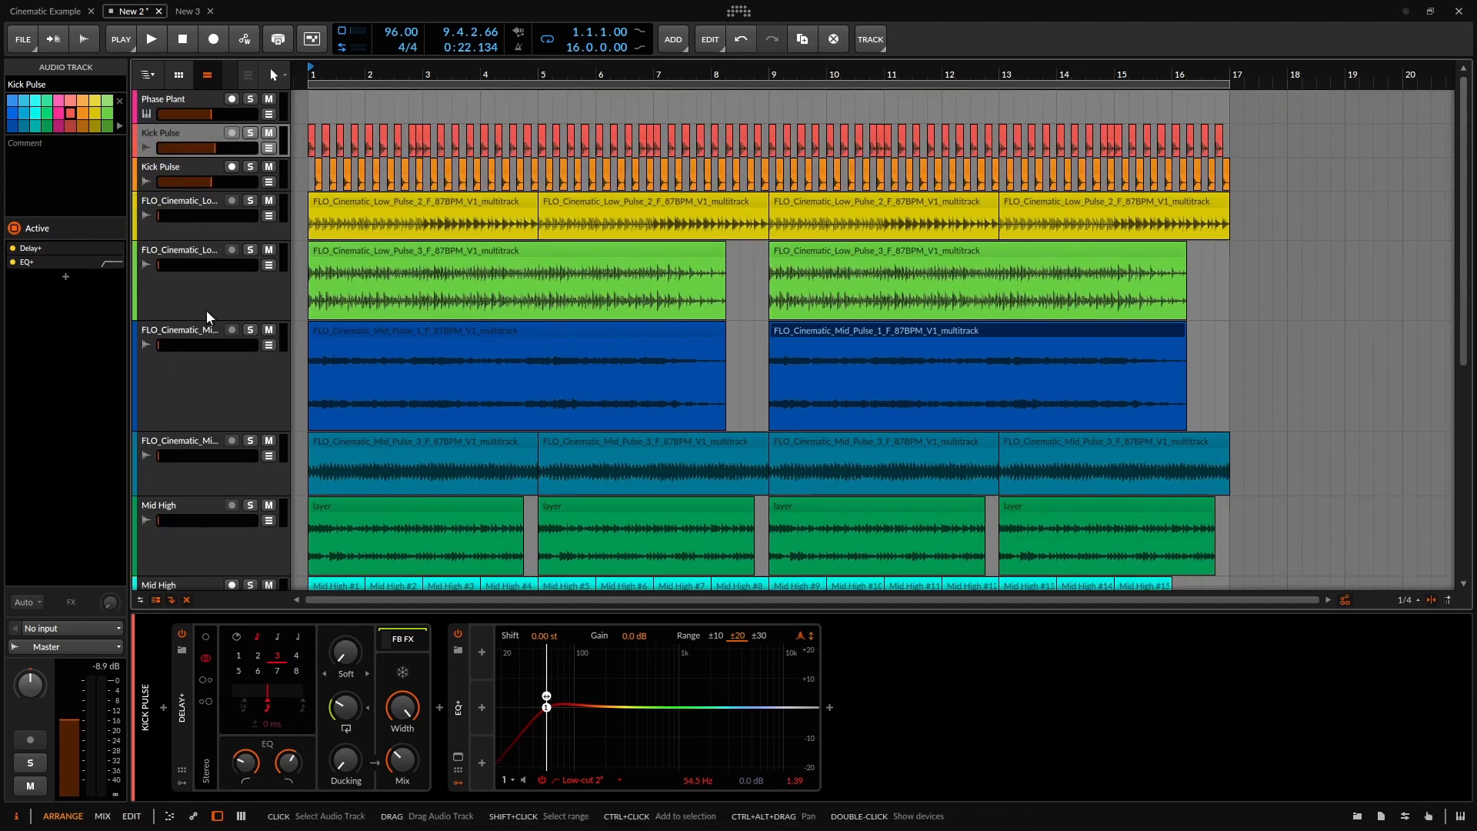
{"action": "left_click_drag", "start_coordinate": [208, 321], "coordinate": [206, 274]}
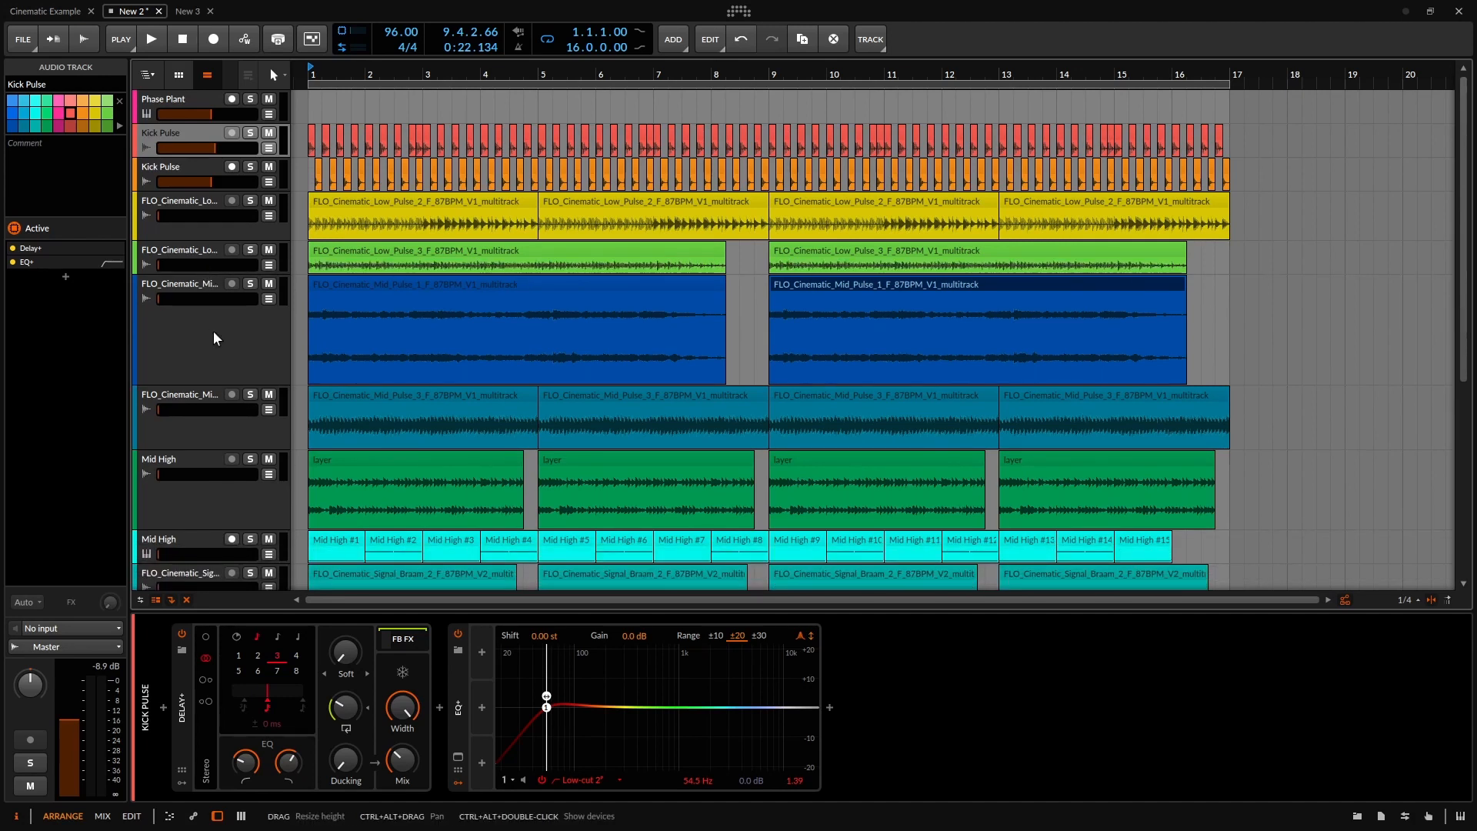
{"action": "left_click_drag", "start_coordinate": [221, 383], "coordinate": [223, 316]}
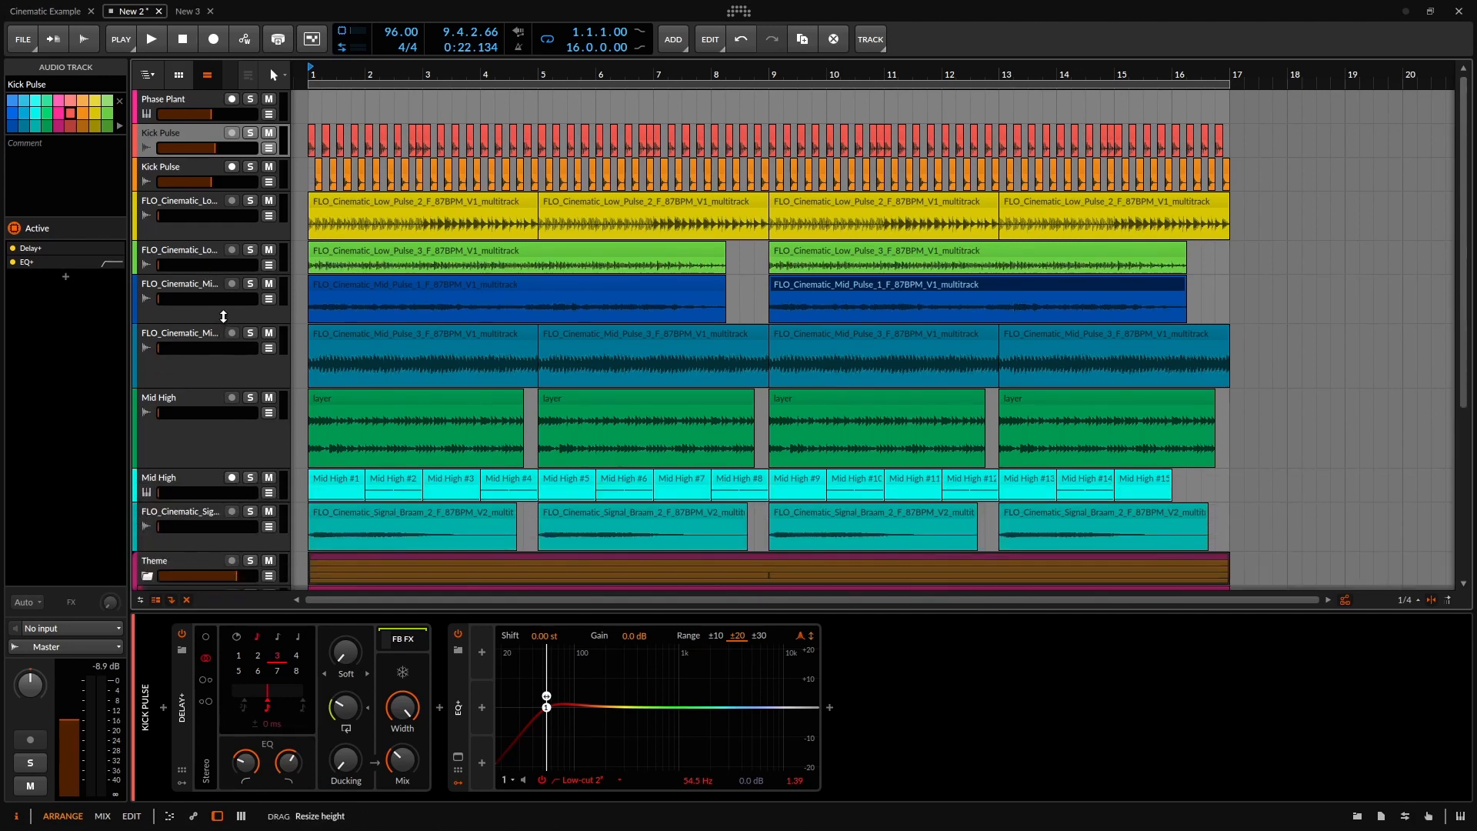
{"action": "left_click_drag", "start_coordinate": [213, 386], "coordinate": [213, 356]}
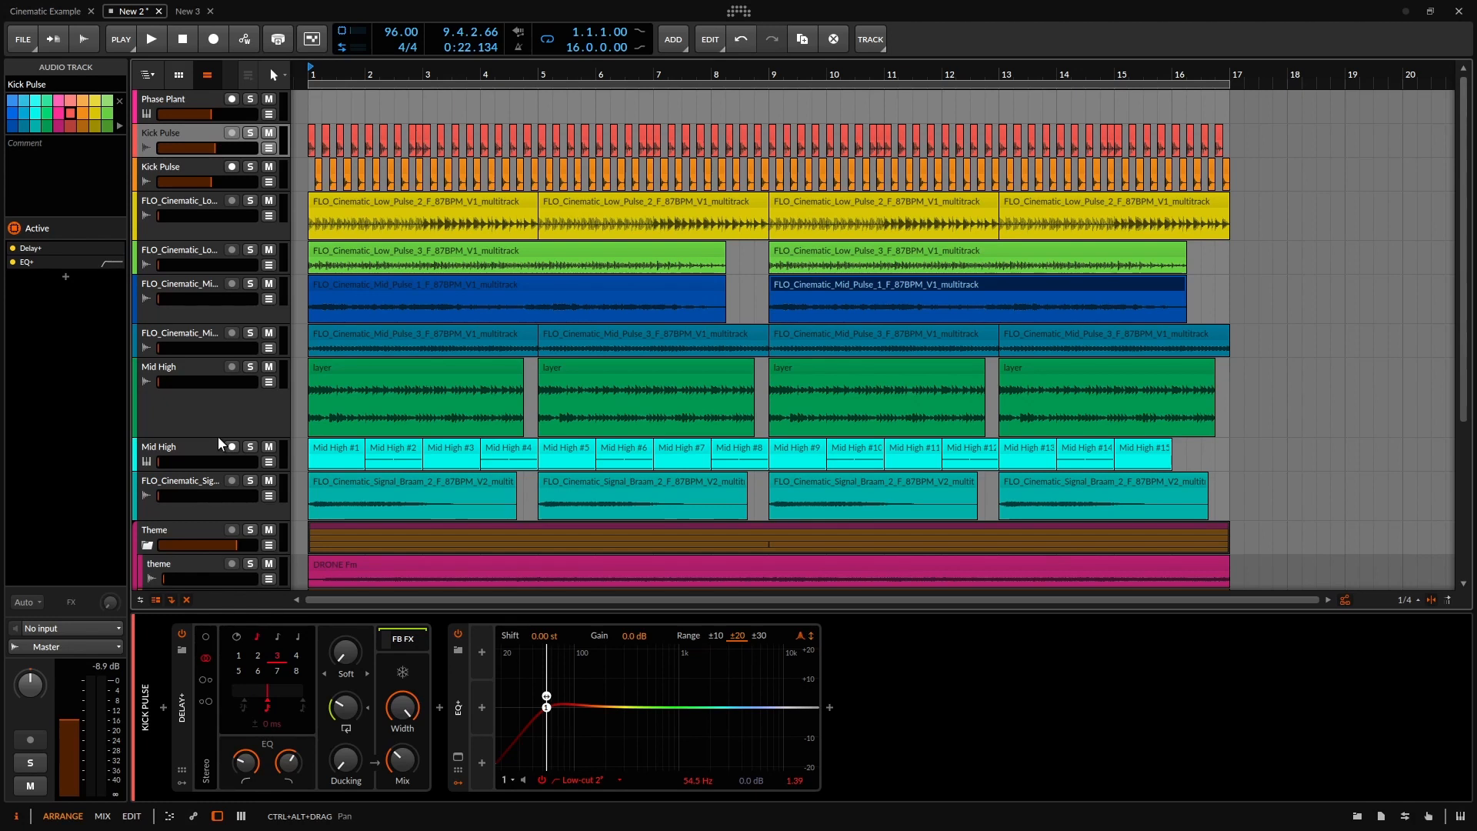
{"action": "left_click_drag", "start_coordinate": [237, 435], "coordinate": [232, 380]}
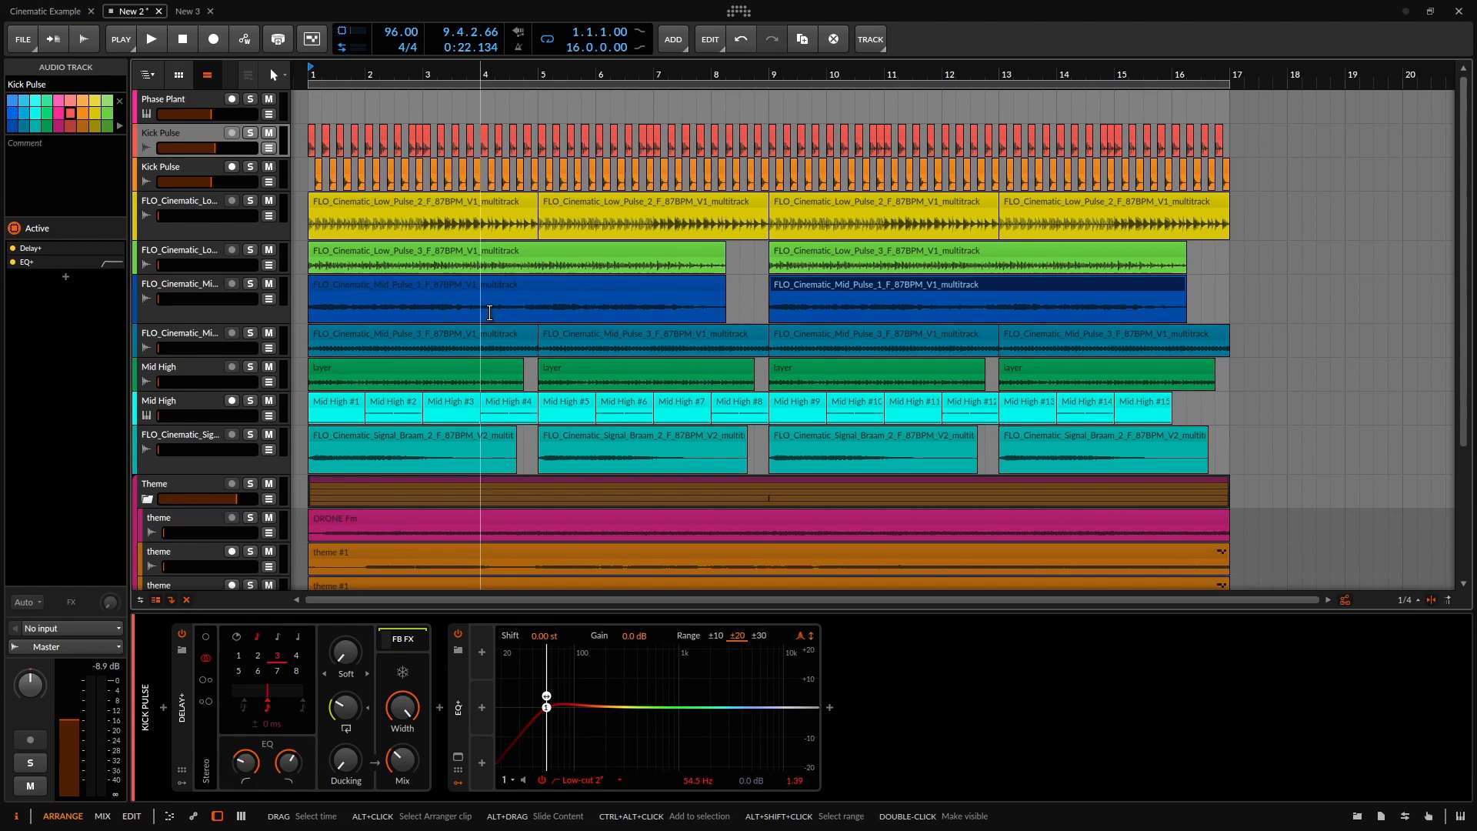
Start playback and raise the Low Pulse 2 and Low Pulse 3 volumes, the latter to about -9.6 dB.
{"action": "left_click", "coordinate": [150, 37]}
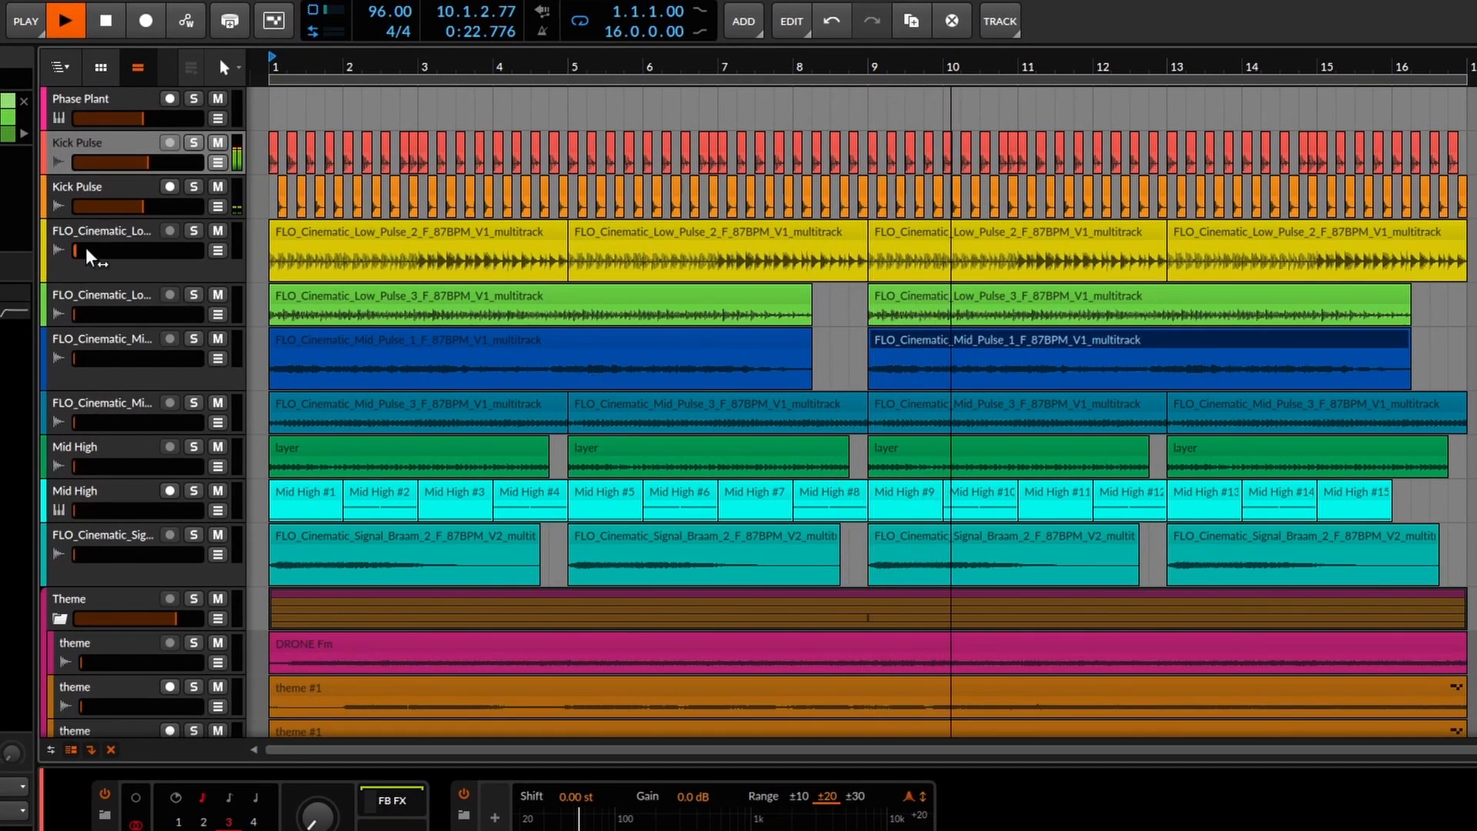
{"action": "left_click_drag", "start_coordinate": [88, 251], "coordinate": [152, 251]}
{"action": "left_click_drag", "start_coordinate": [75, 315], "coordinate": [144, 314]}
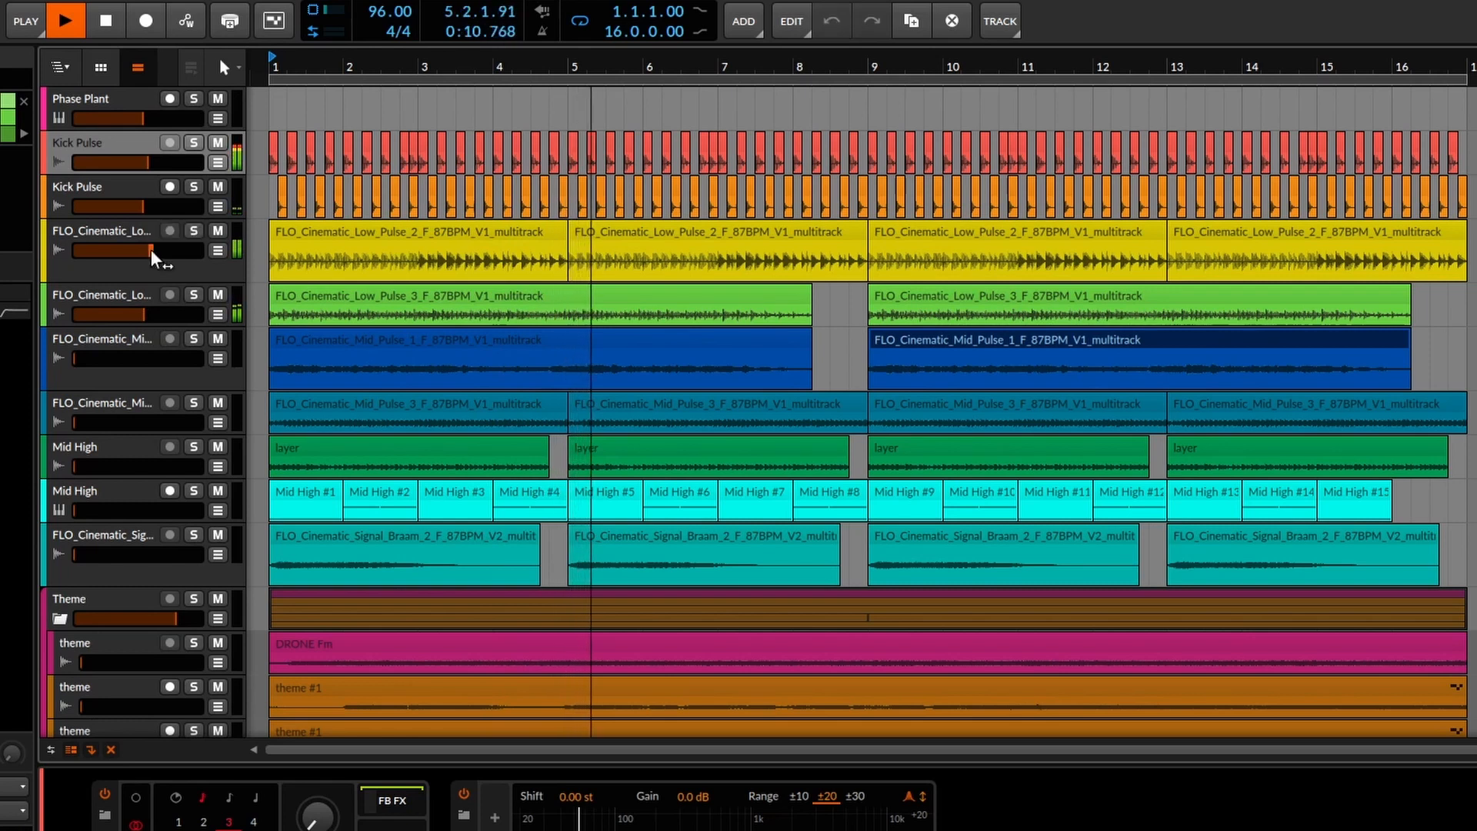
Raise Mid Pulse 1, Mid Pulse 3 and Mid High volumes (Mid High near -11.8 dB), then select Low Pulse 3.
{"action": "left_click_drag", "start_coordinate": [74, 359], "coordinate": [151, 367]}
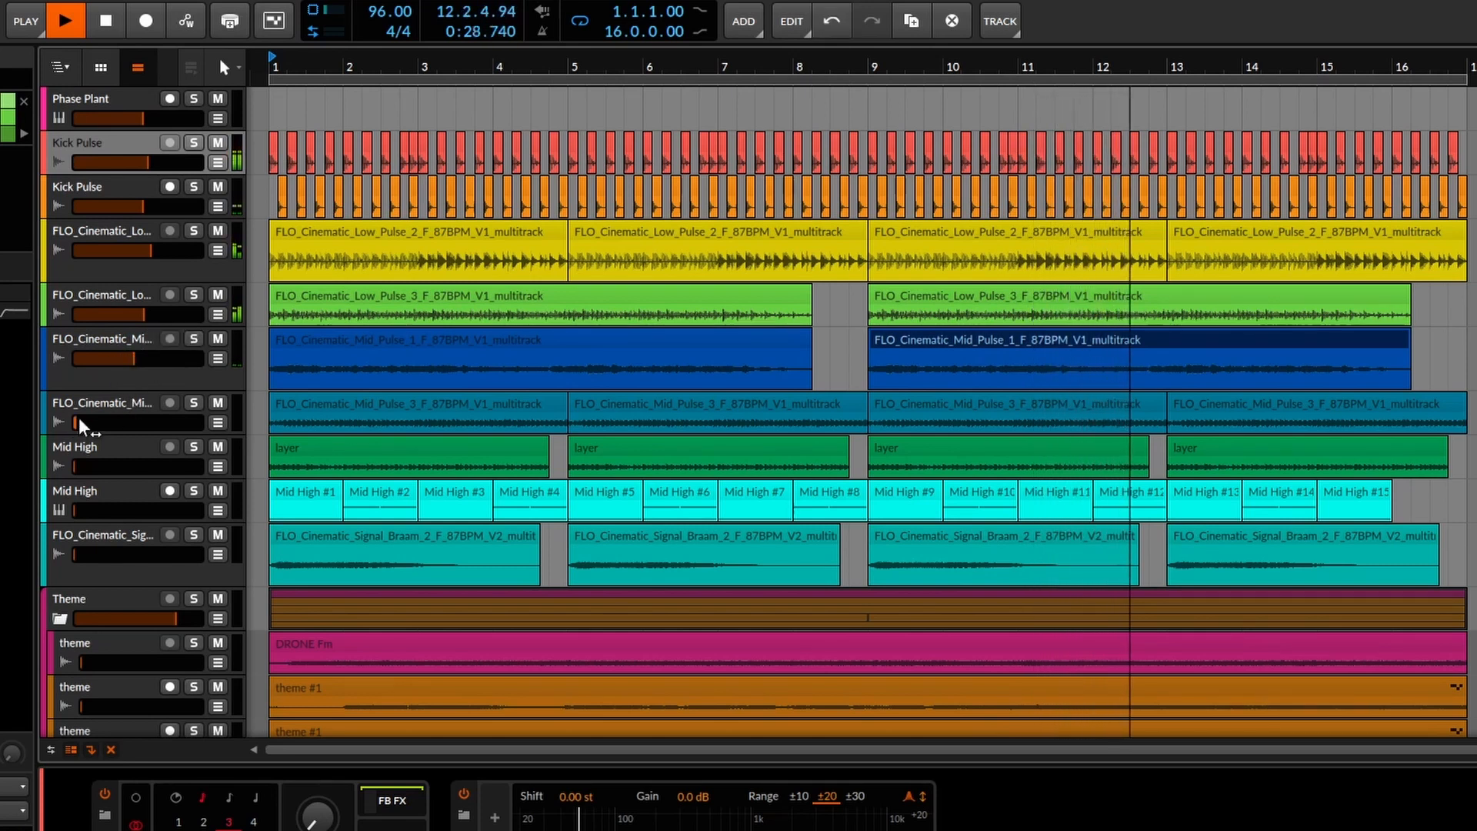
{"action": "mouse_move", "coordinate": [79, 422]}
{"action": "left_mouse_down"}
{"action": "mouse_move", "coordinate": [125, 422]}
{"action": "mouse_move", "coordinate": [105, 435]}
{"action": "left_mouse_up"}
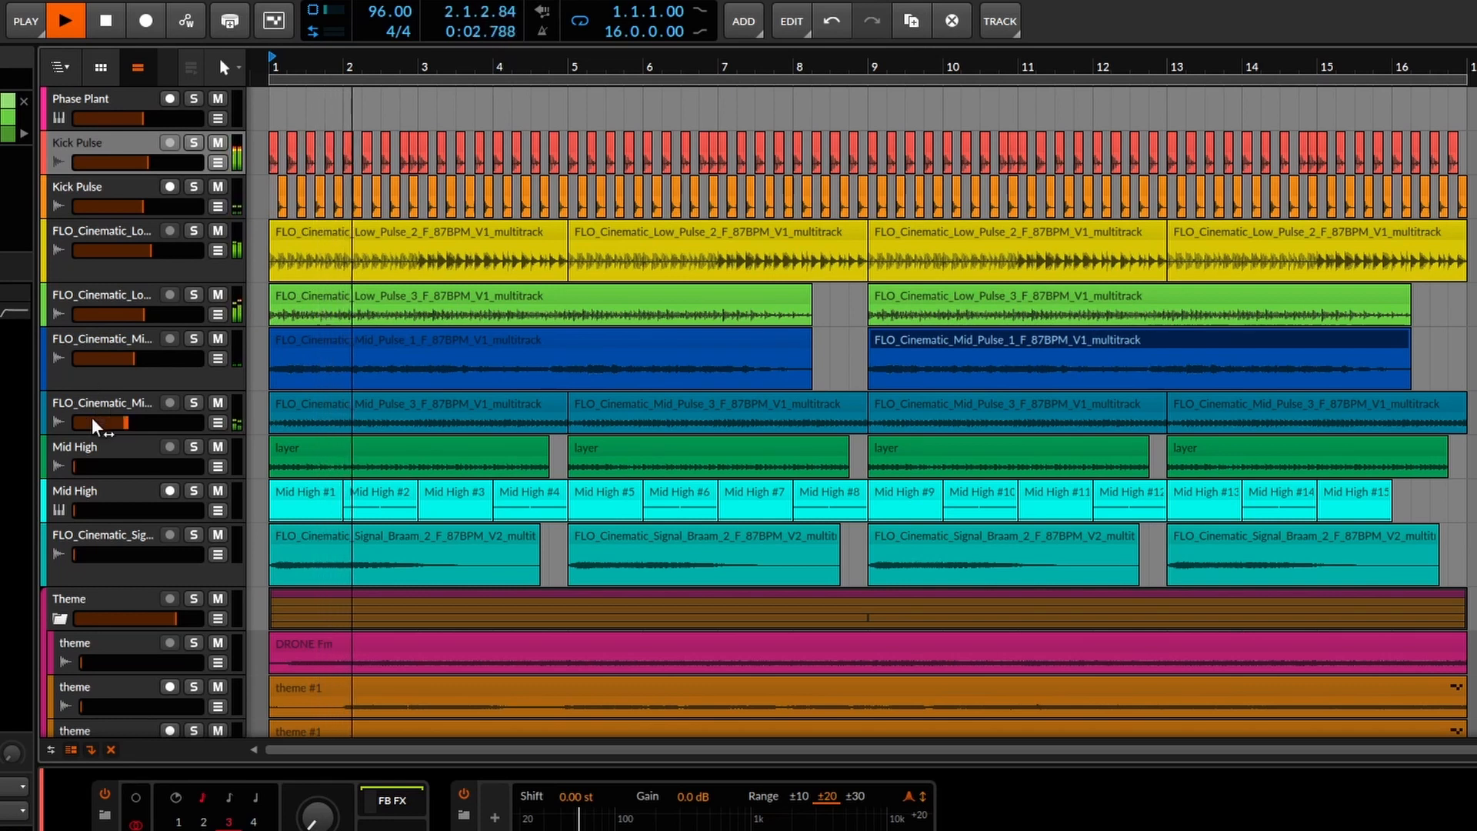
{"action": "left_click_drag", "start_coordinate": [81, 466], "coordinate": [138, 466]}
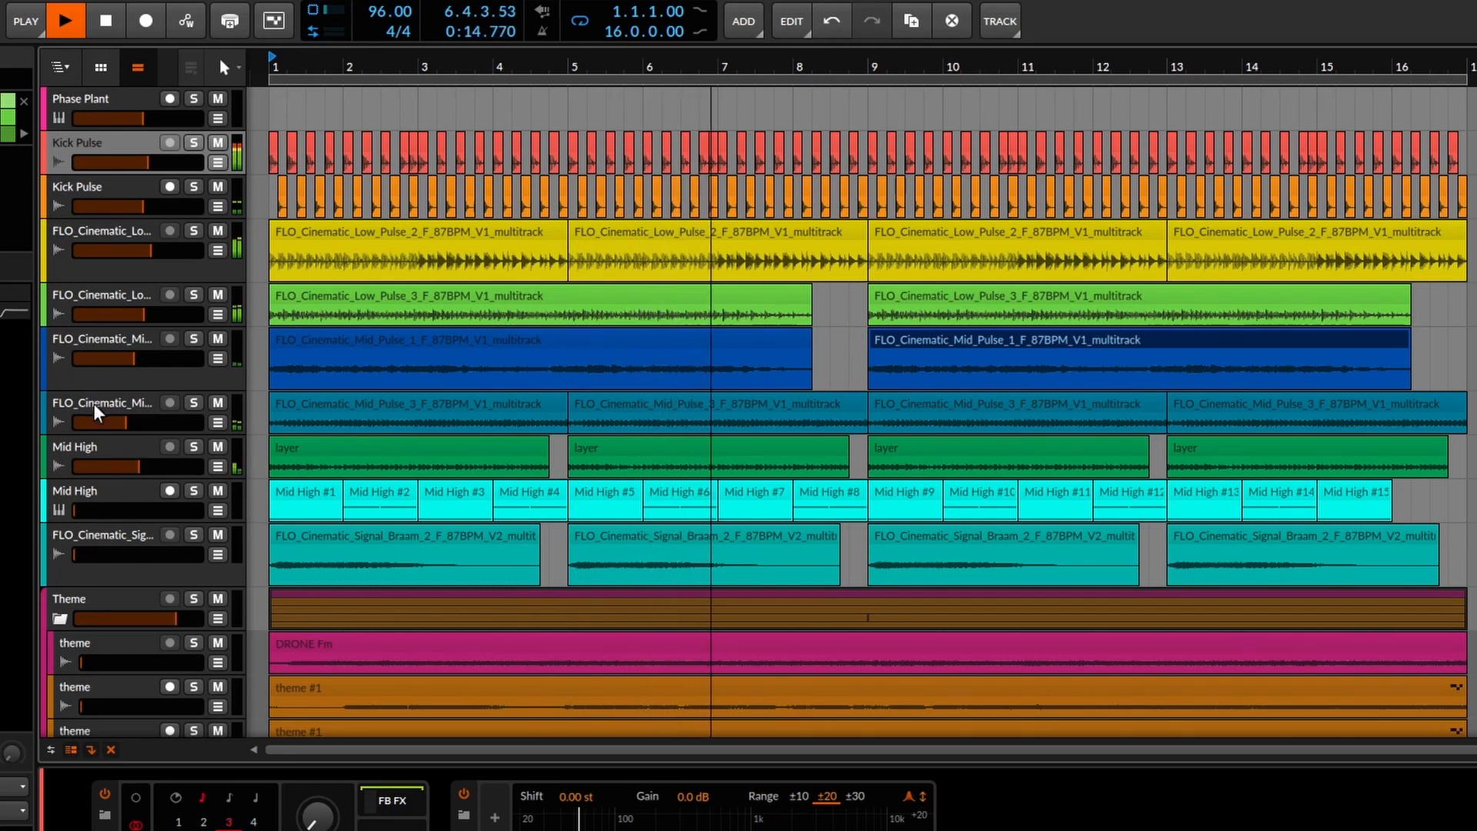
{"action": "left_click", "coordinate": [83, 300]}
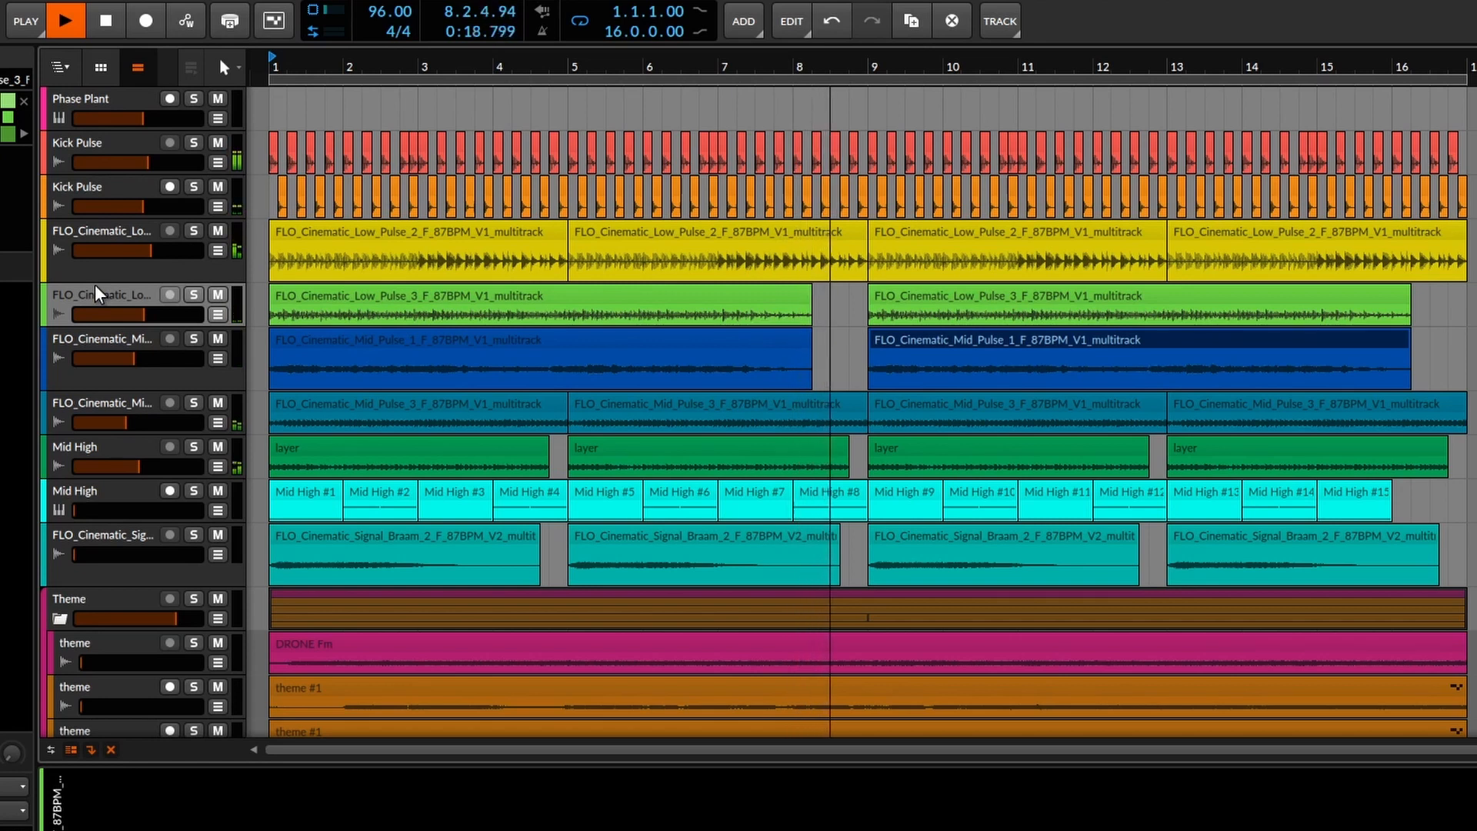
Duplicate Low Pulse 3 and set both of the copy's clips to Elastique Pro with formant 23.00.
{"action": "key", "text": "ctrl+d"}
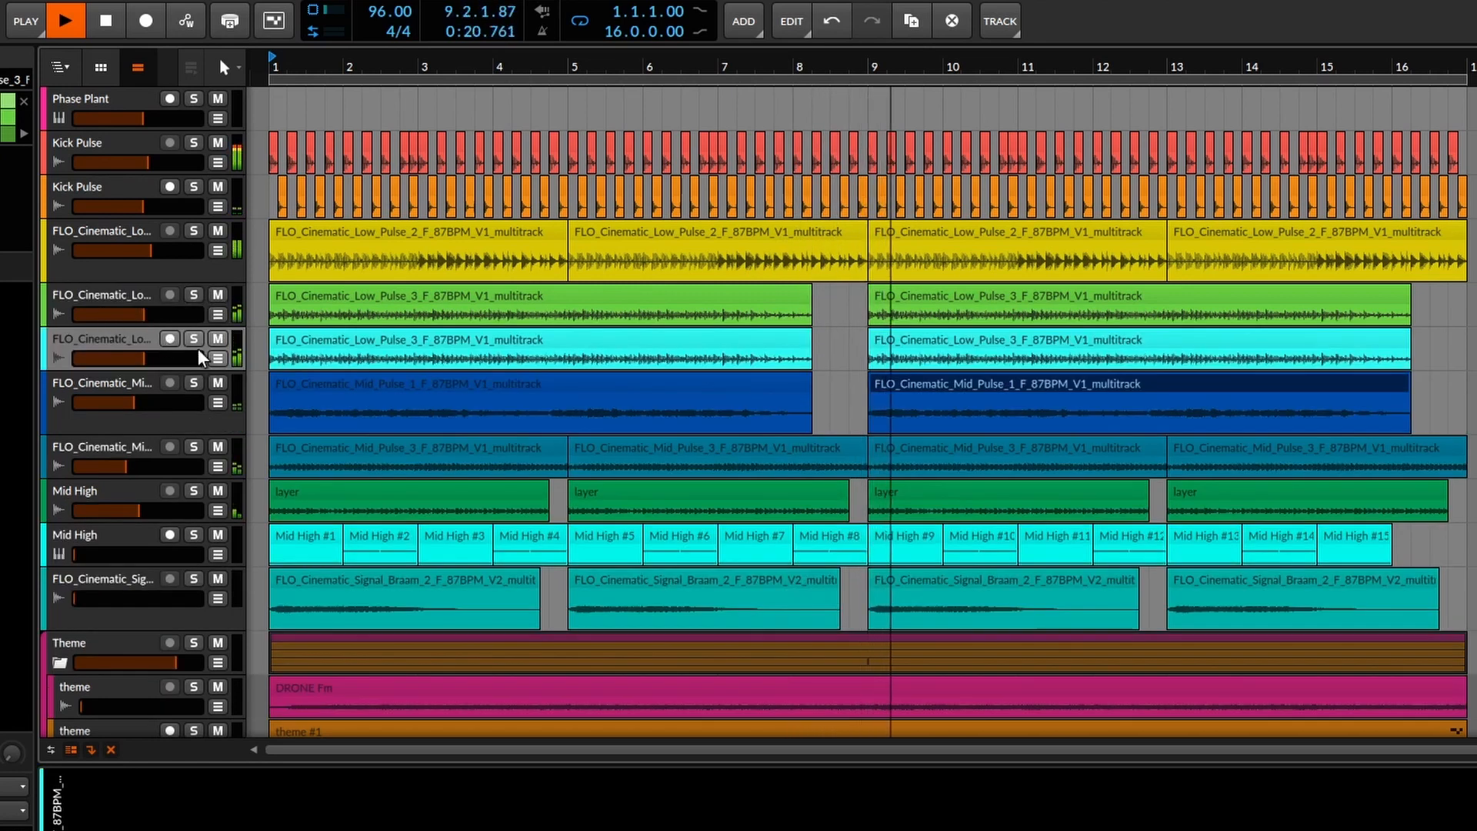
{"action": "left_click", "coordinate": [330, 344]}
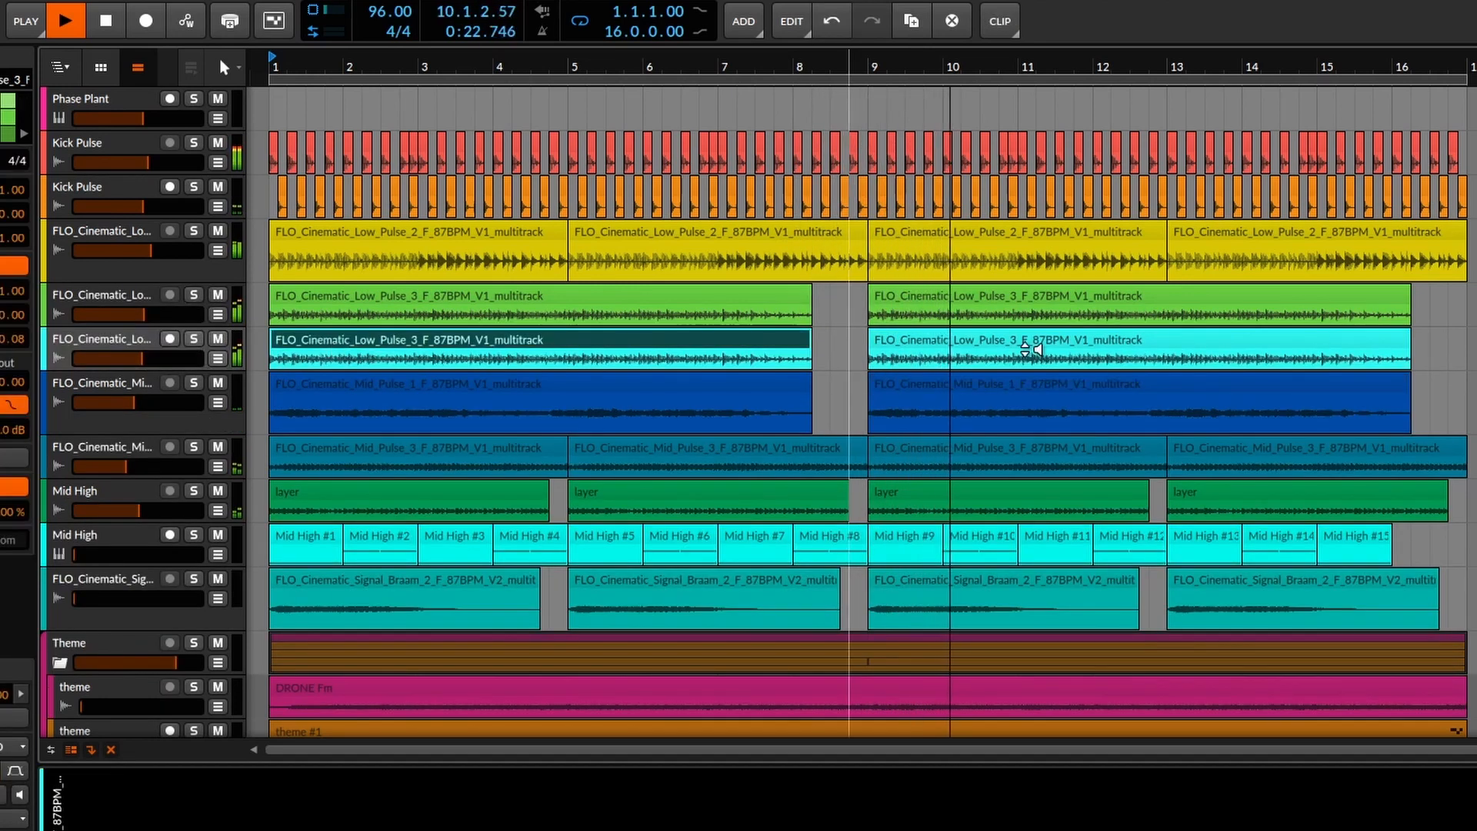
{"action": "left_click", "coordinate": [1044, 343], "text": "shift"}
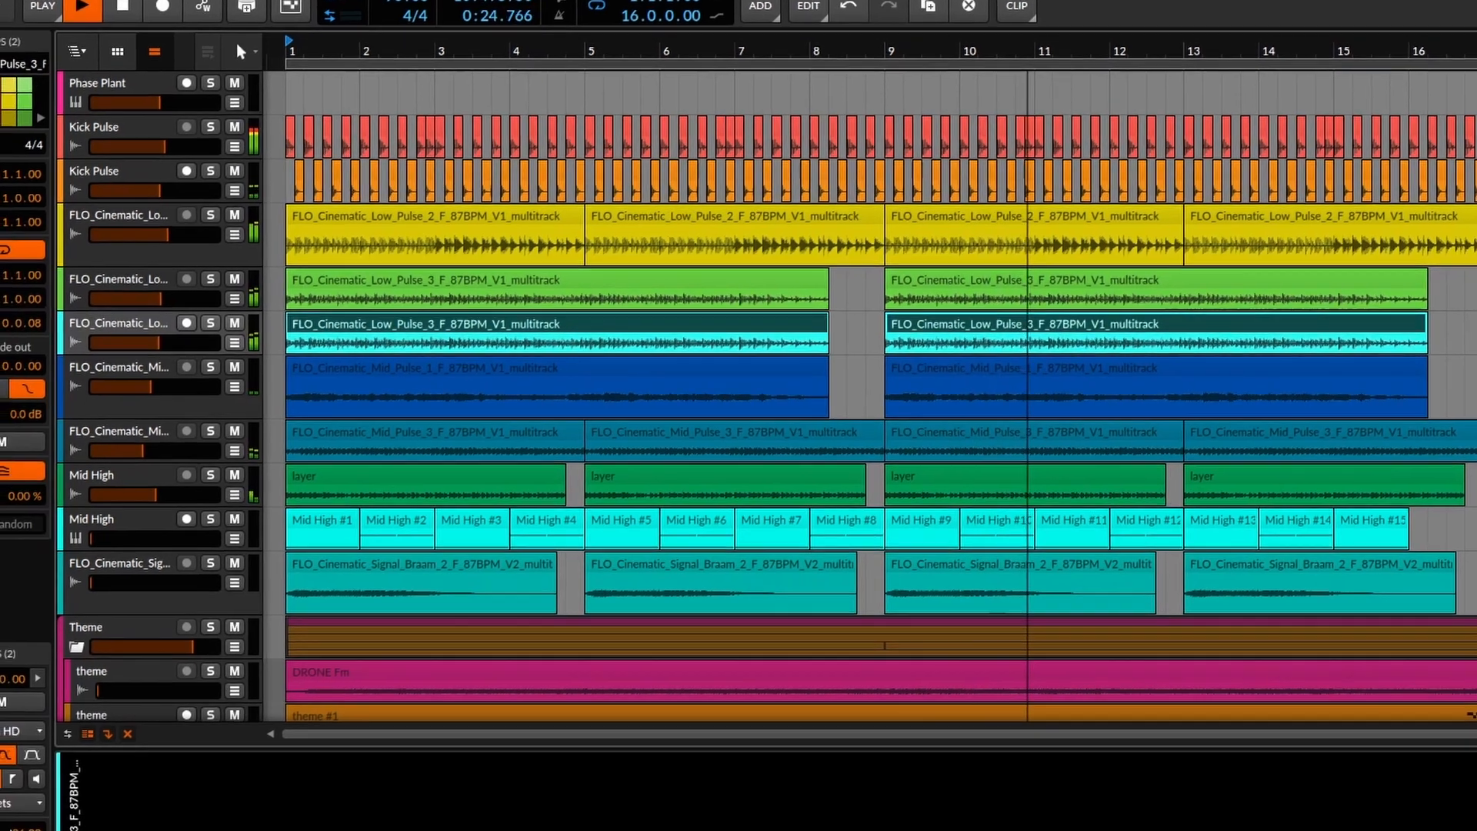
{"action": "left_click", "coordinate": [19, 731]}
{"action": "left_click", "coordinate": [73, 631]}
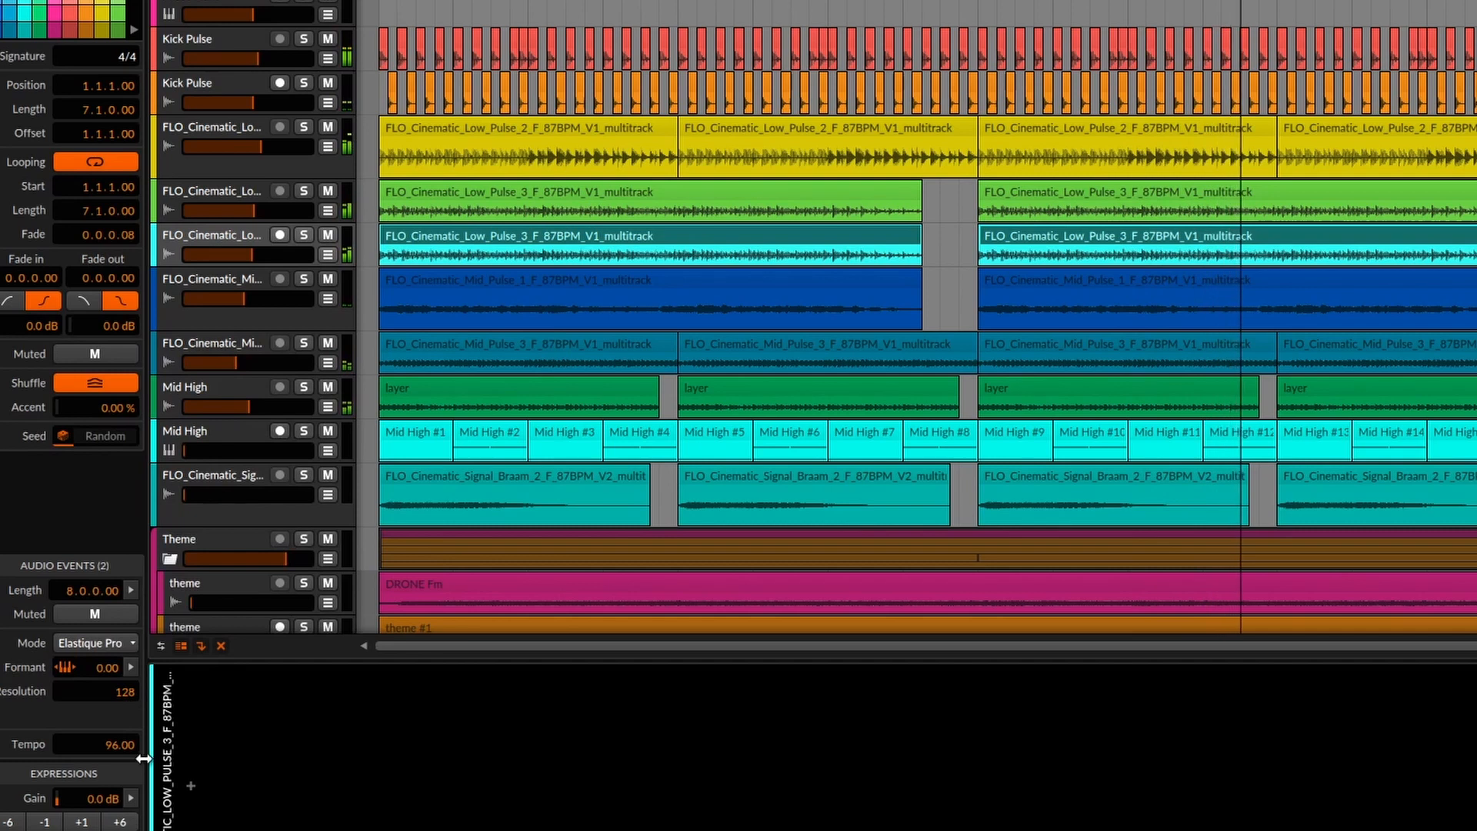
{"action": "left_click_drag", "start_coordinate": [103, 670], "coordinate": [103, 573]}
{"action": "left_click_drag", "start_coordinate": [258, 255], "coordinate": [229, 256]}
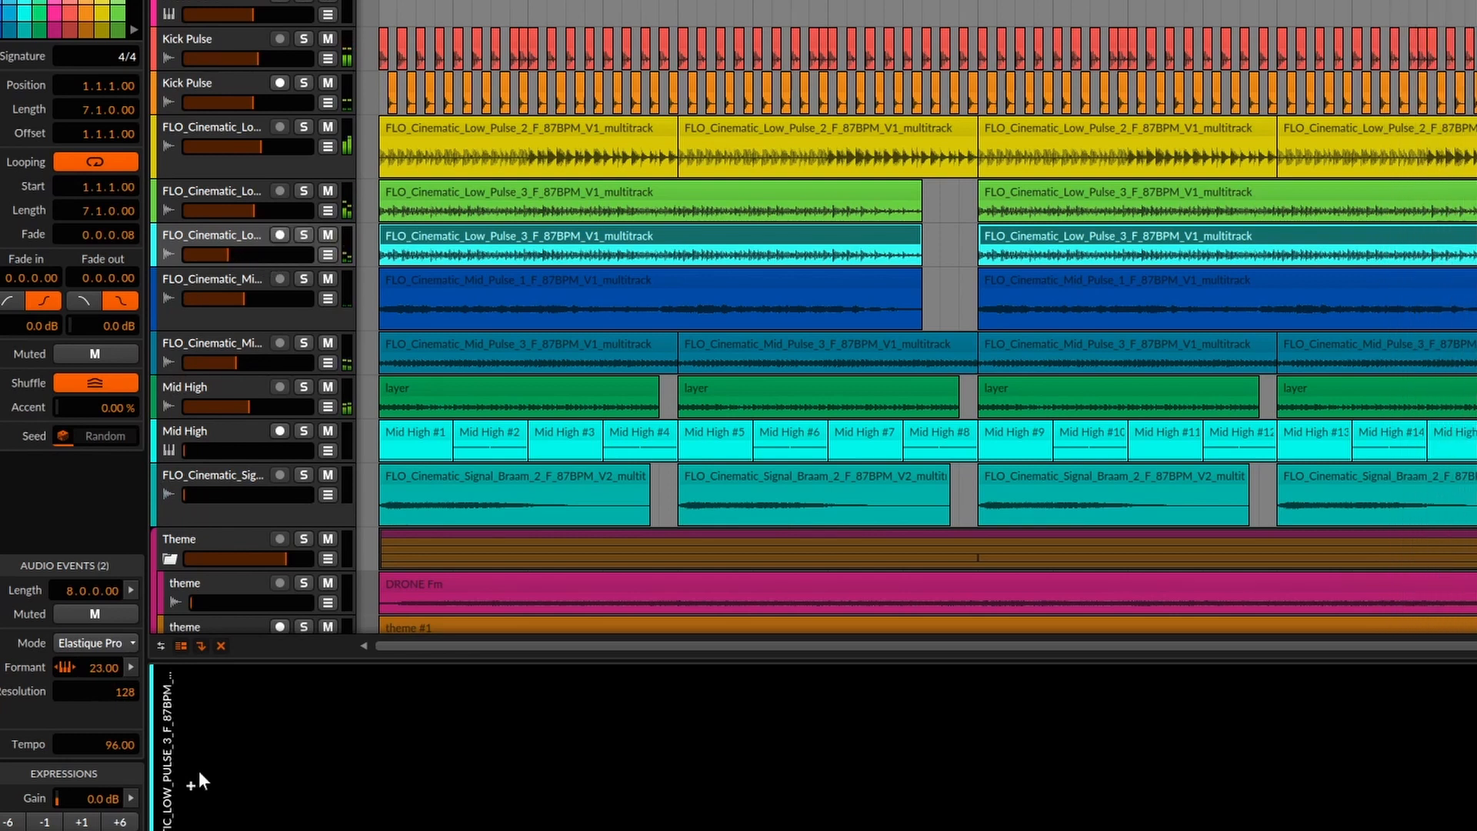
{"action": "left_click", "coordinate": [192, 784]}
Add an EQ+ to the Low Pulse 3 copy and sweep a low-cut up from the bottom.
{"action": "type", "text": "eq"}
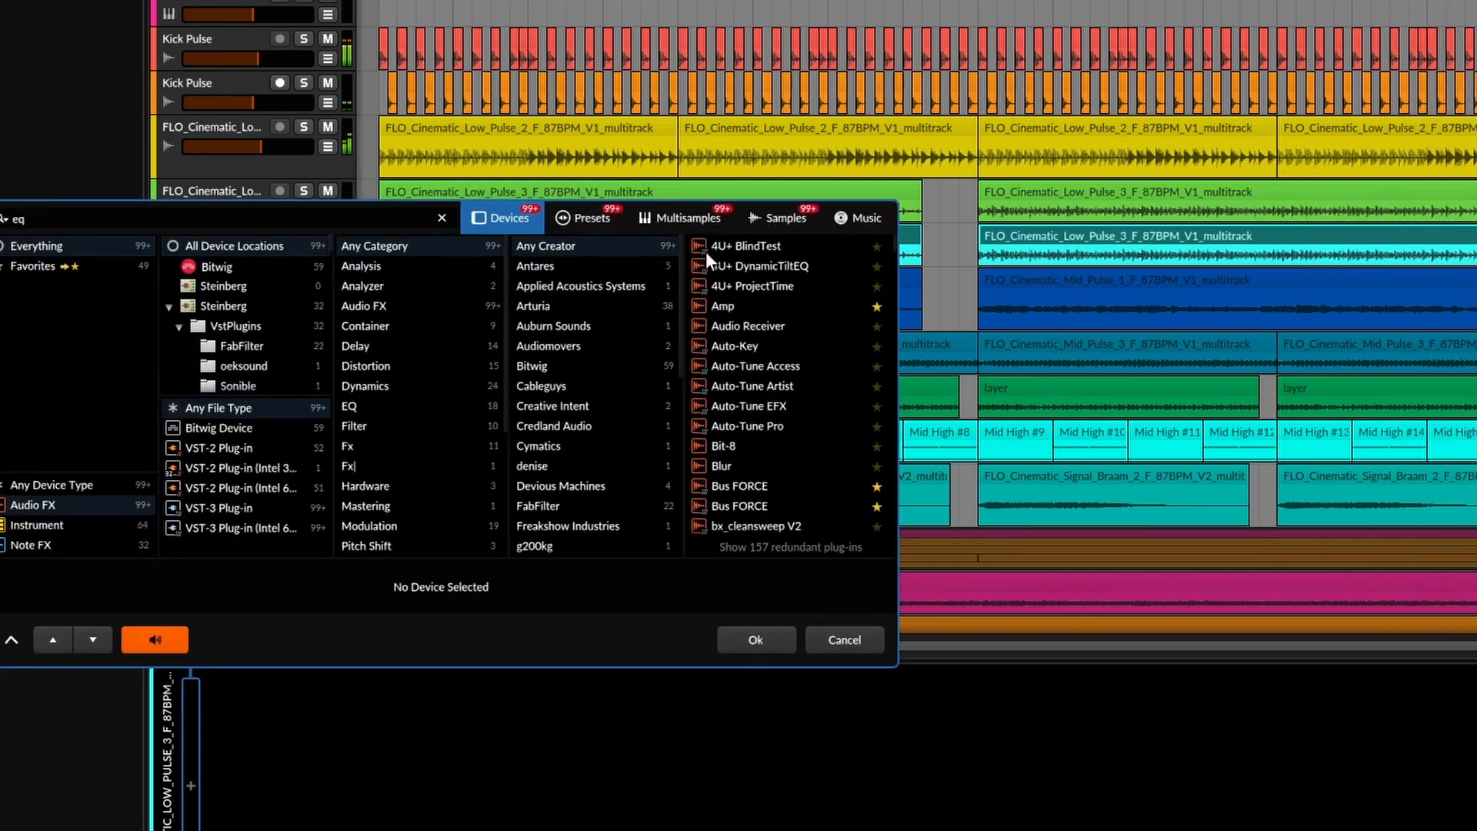
{"action": "left_click", "coordinate": [717, 243]}
{"action": "key", "text": "Return"}
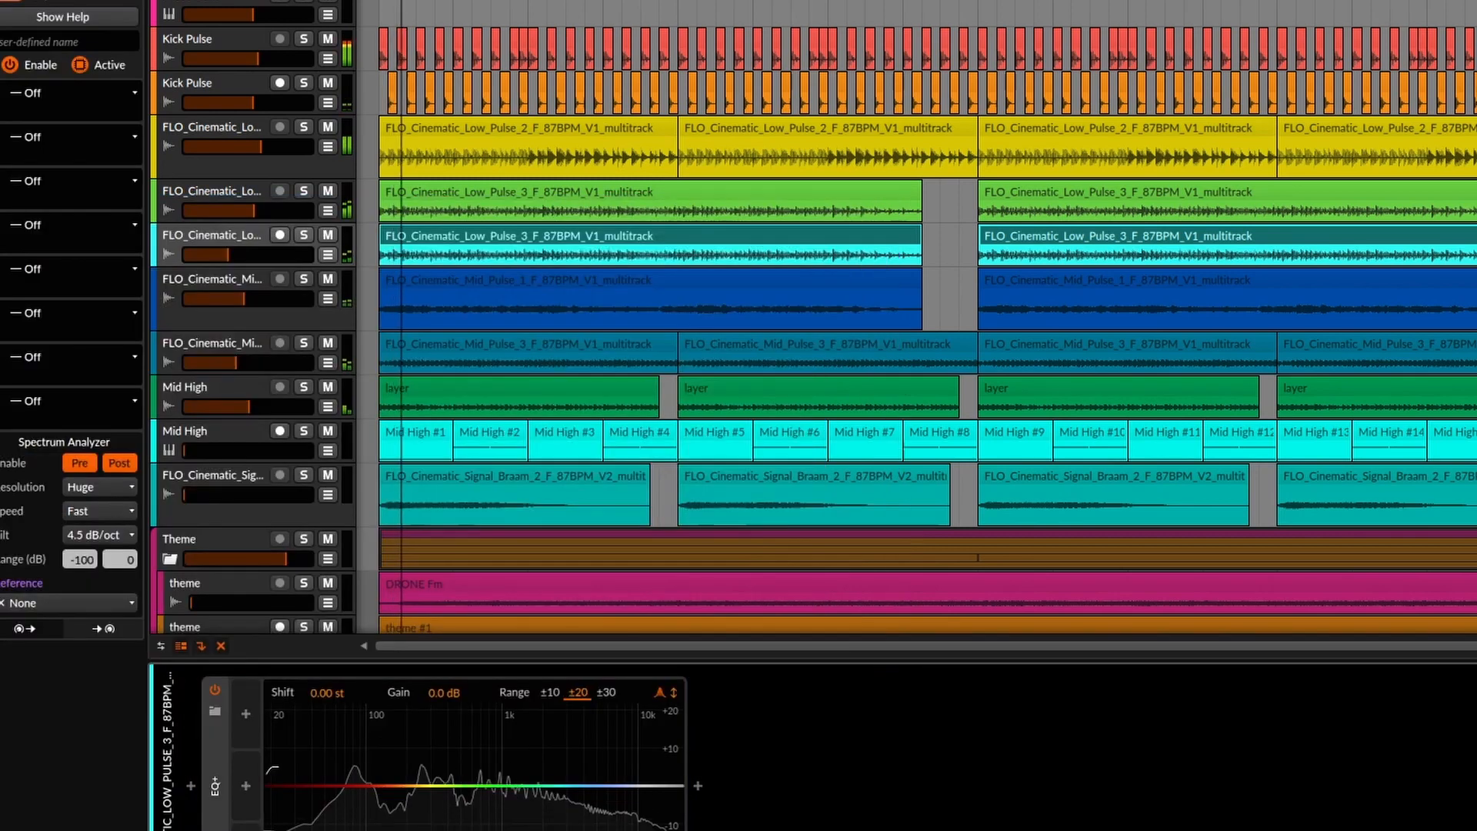
{"action": "left_click_drag", "start_coordinate": [269, 785], "coordinate": [459, 792]}
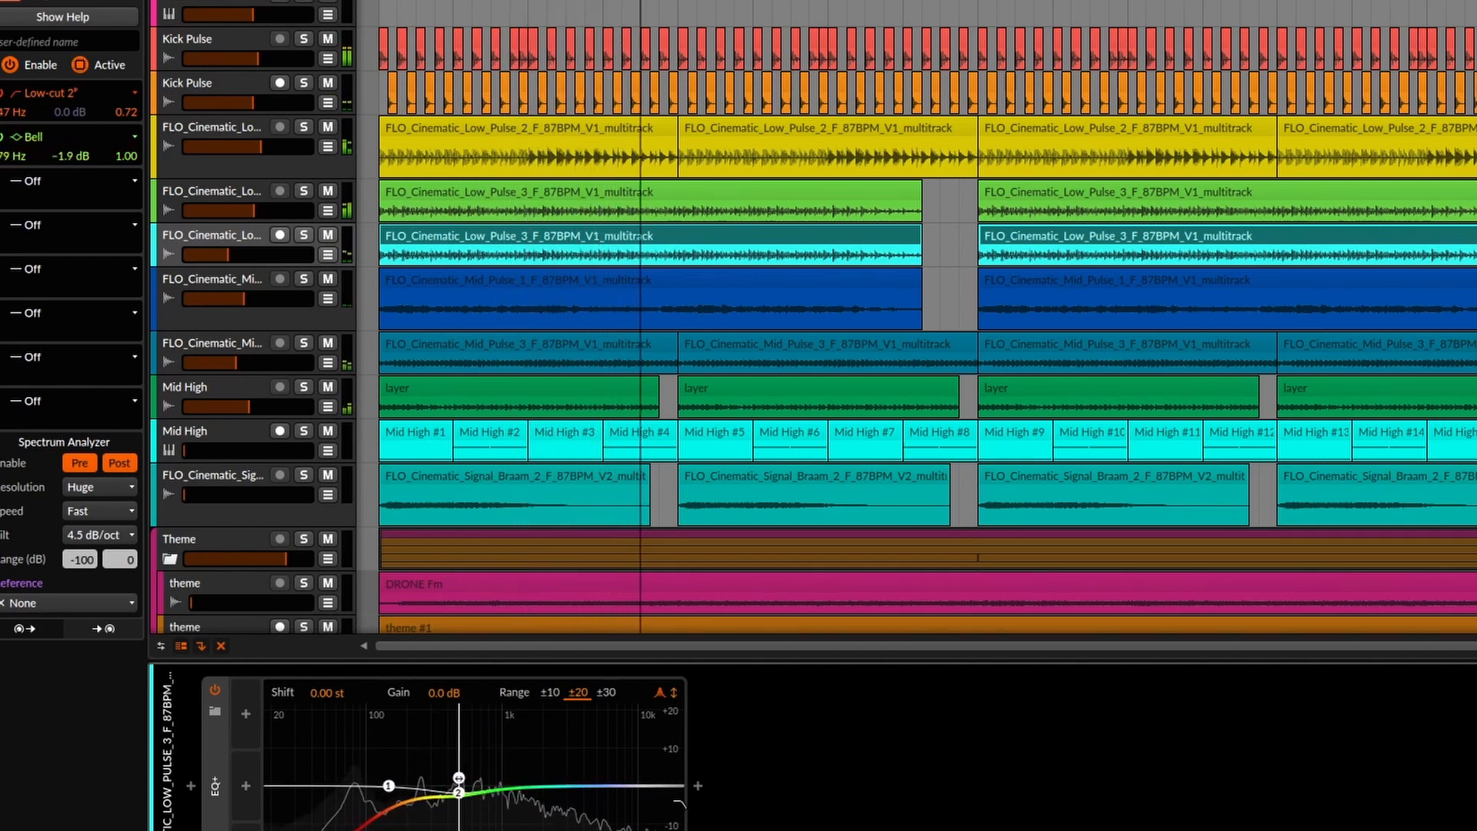
Insert a Delay+ after the EQ+ and change its count from 3 to 4.
{"action": "left_click", "coordinate": [697, 786]}
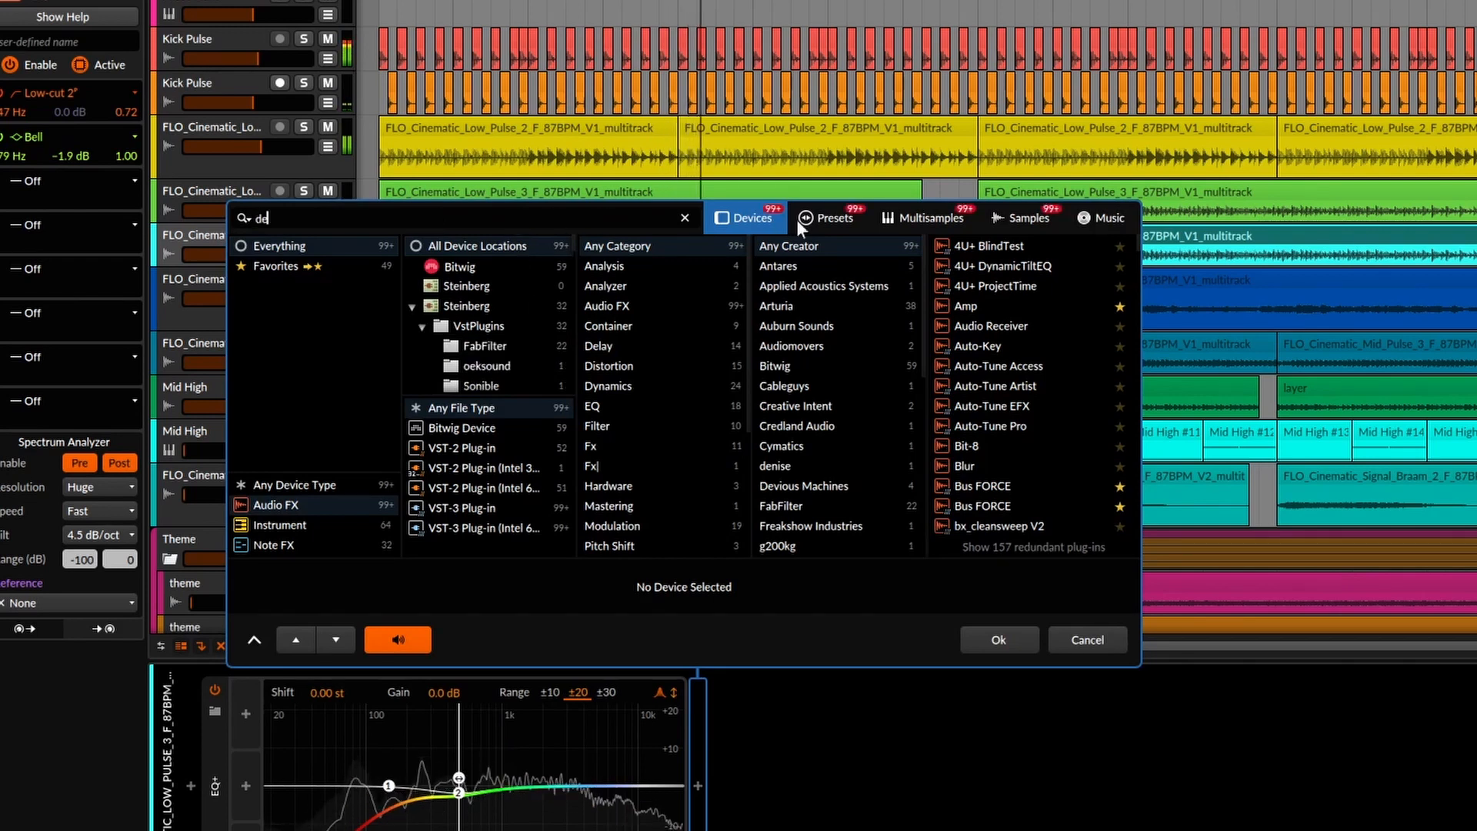
{"action": "type", "text": "de"}
{"action": "left_click", "coordinate": [971, 405]}
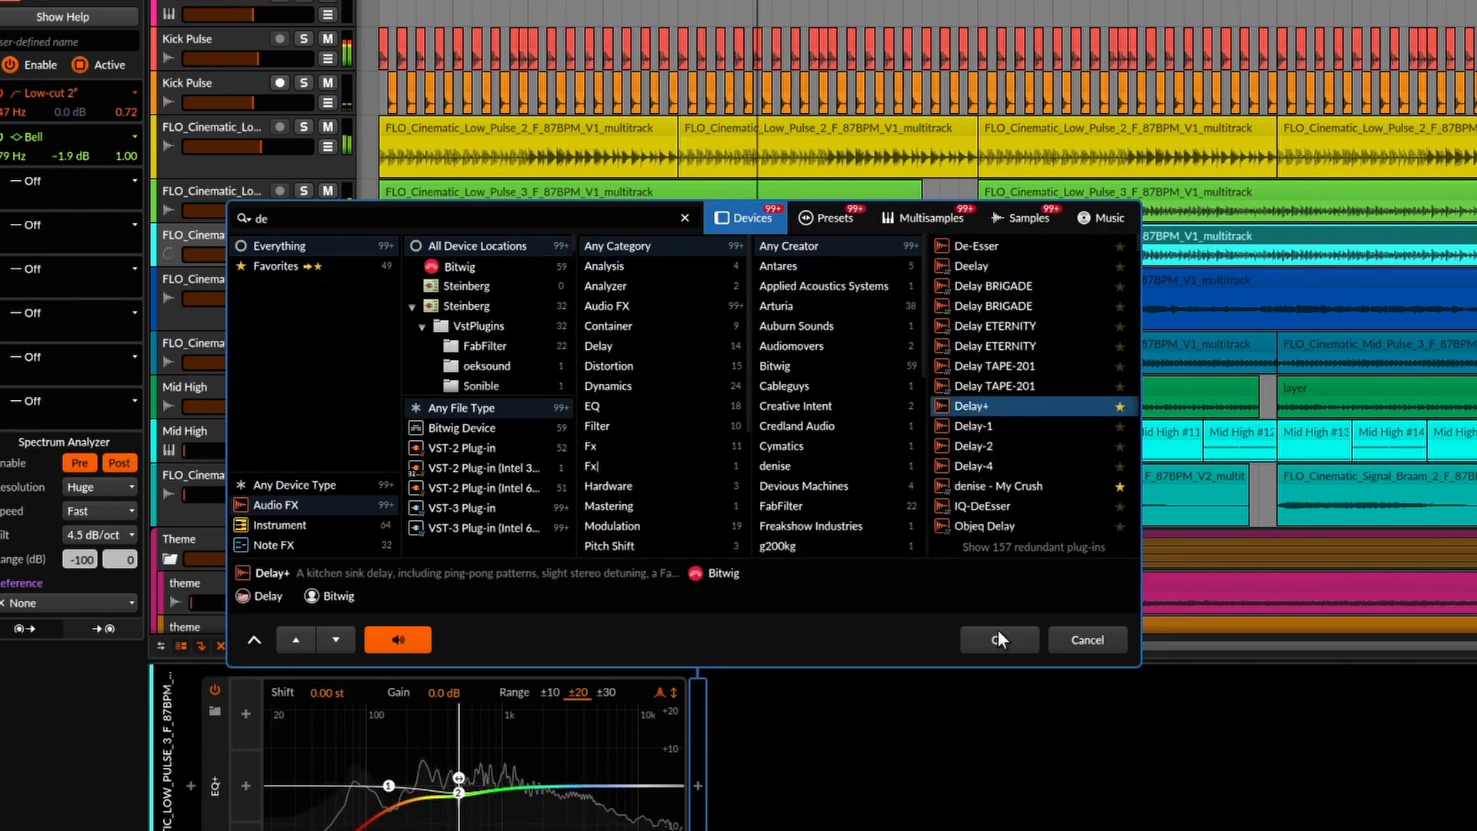
{"action": "left_click", "coordinate": [999, 637]}
{"action": "left_click", "coordinate": [754, 750]}
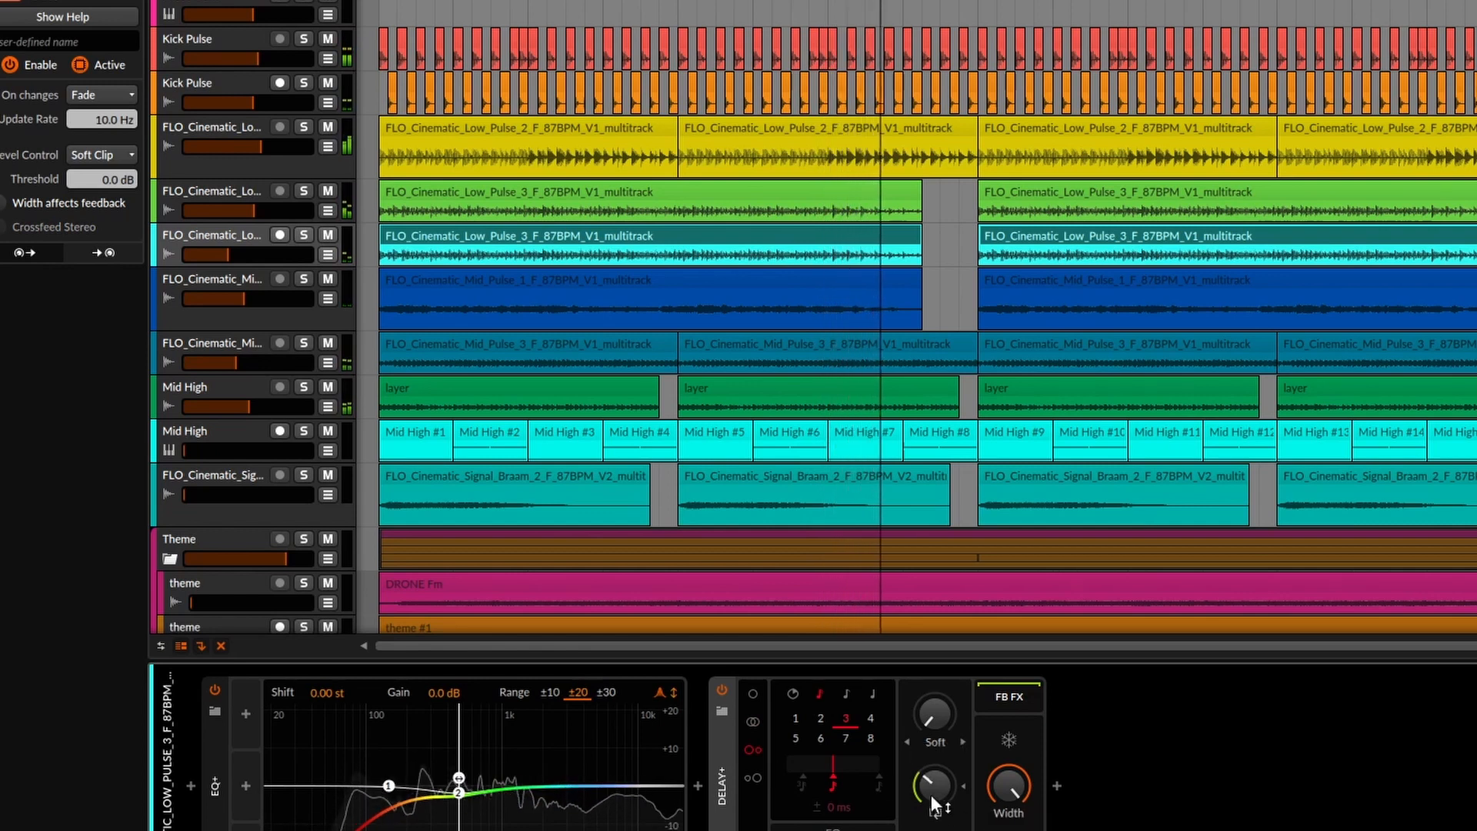
{"action": "left_click", "coordinate": [871, 719]}
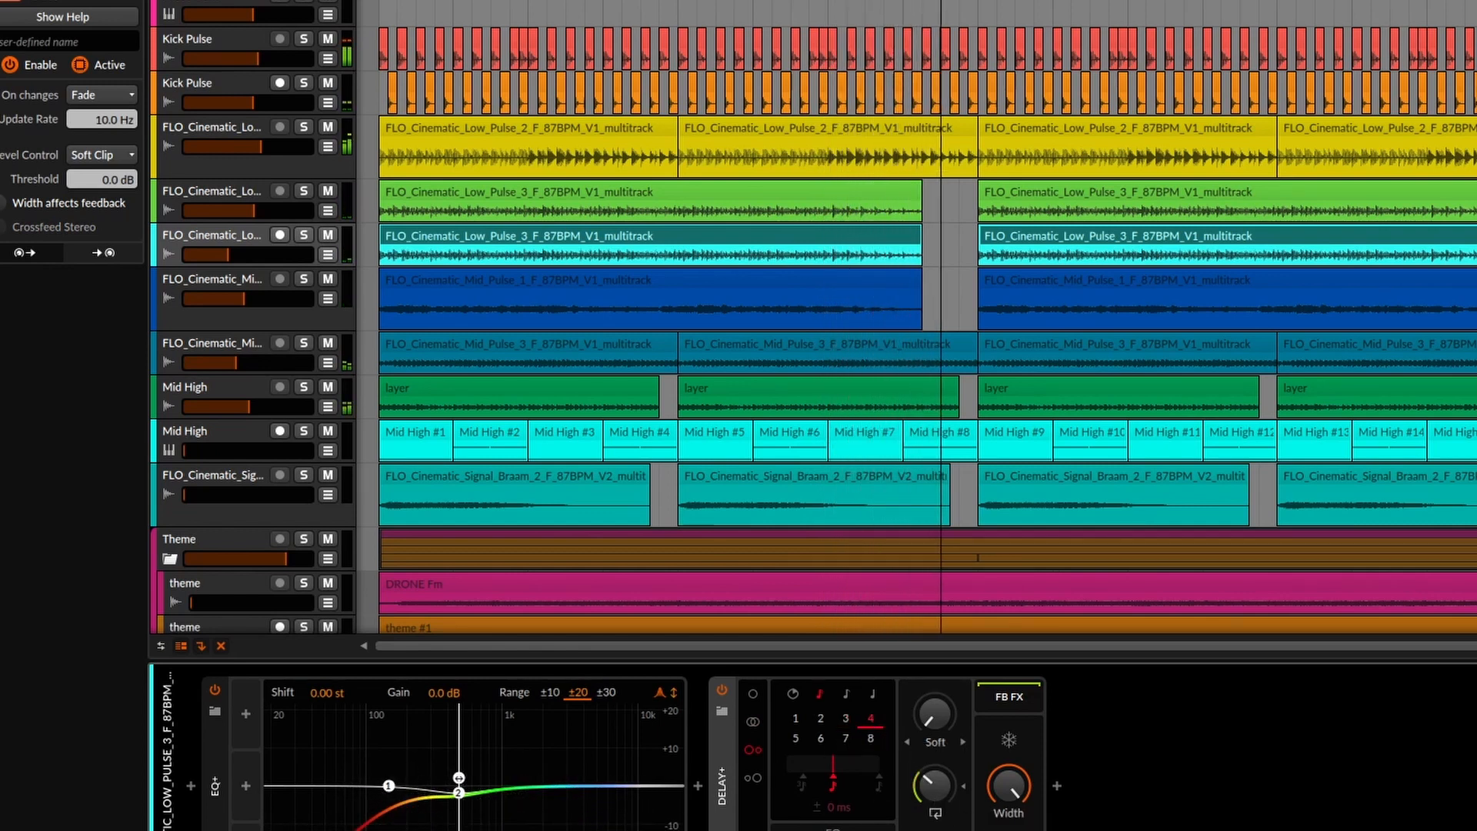
Boost the EQ's second band into a peak around 1 kHz and trim the copy's volume lower.
{"action": "left_click_drag", "start_coordinate": [468, 792], "coordinate": [496, 752]}
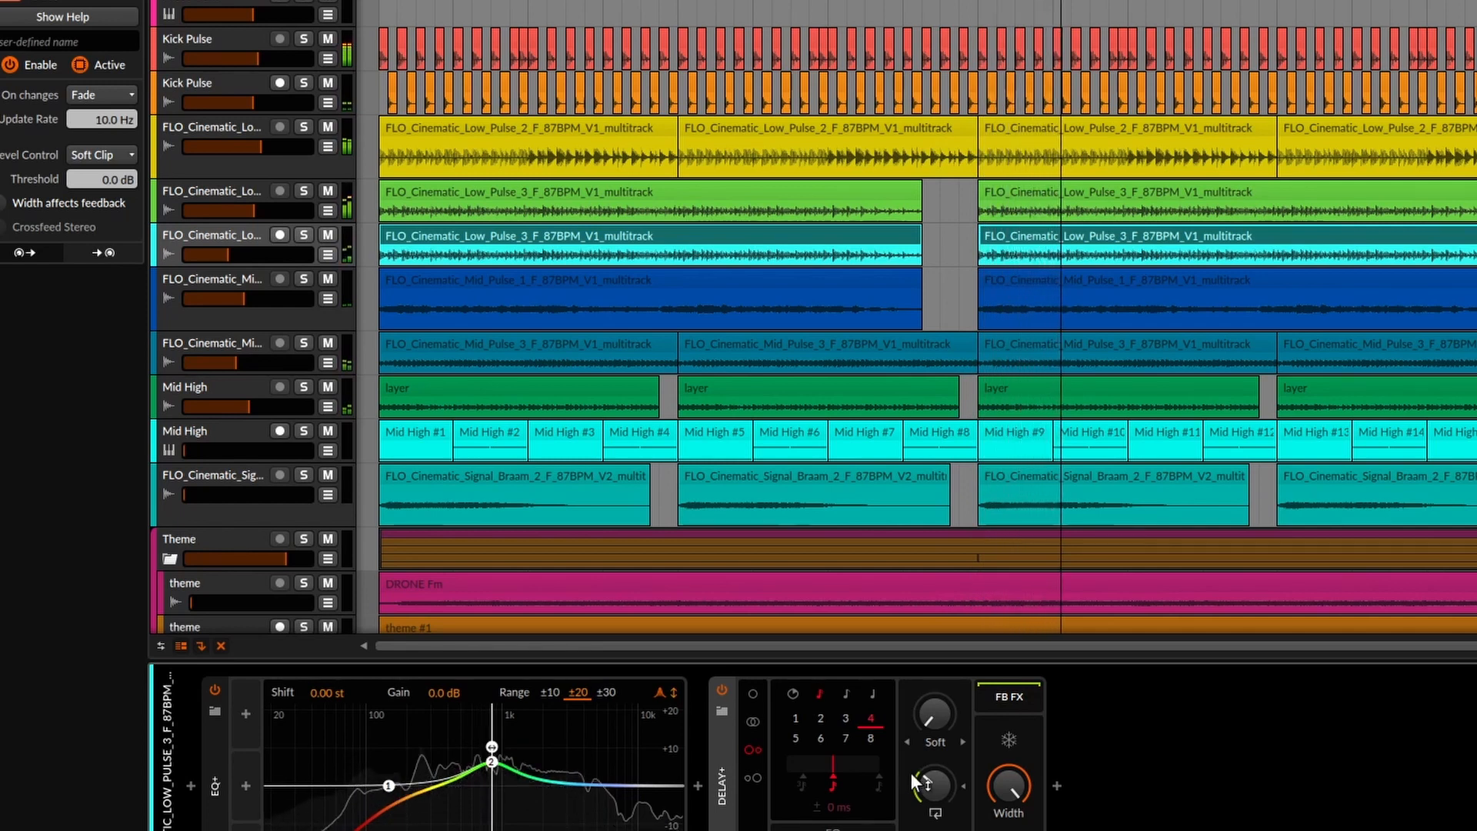
{"action": "left_click_drag", "start_coordinate": [230, 256], "coordinate": [225, 256]}
{"action": "left_click_drag", "start_coordinate": [229, 450], "coordinate": [262, 450]}
Raise the Signal Braam (FLO_Cinematic_Sig) volume to about -6.6 dB, solo it briefly, then unsolo it.
{"action": "scroll", "coordinate": [256, 450], "scroll_direction": "down", "scroll_amount": 2}
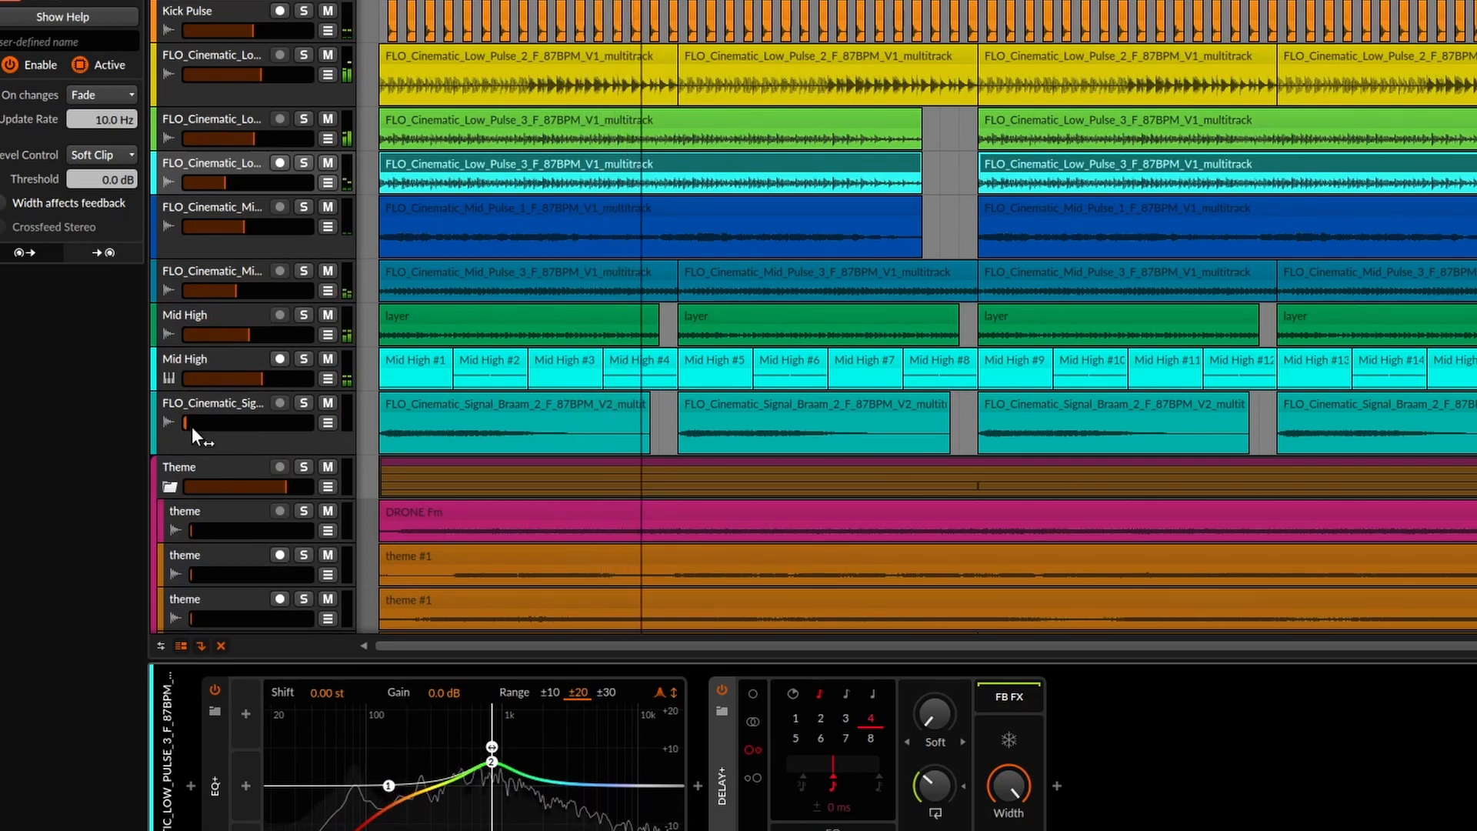
{"action": "left_click_drag", "start_coordinate": [191, 426], "coordinate": [195, 426]}
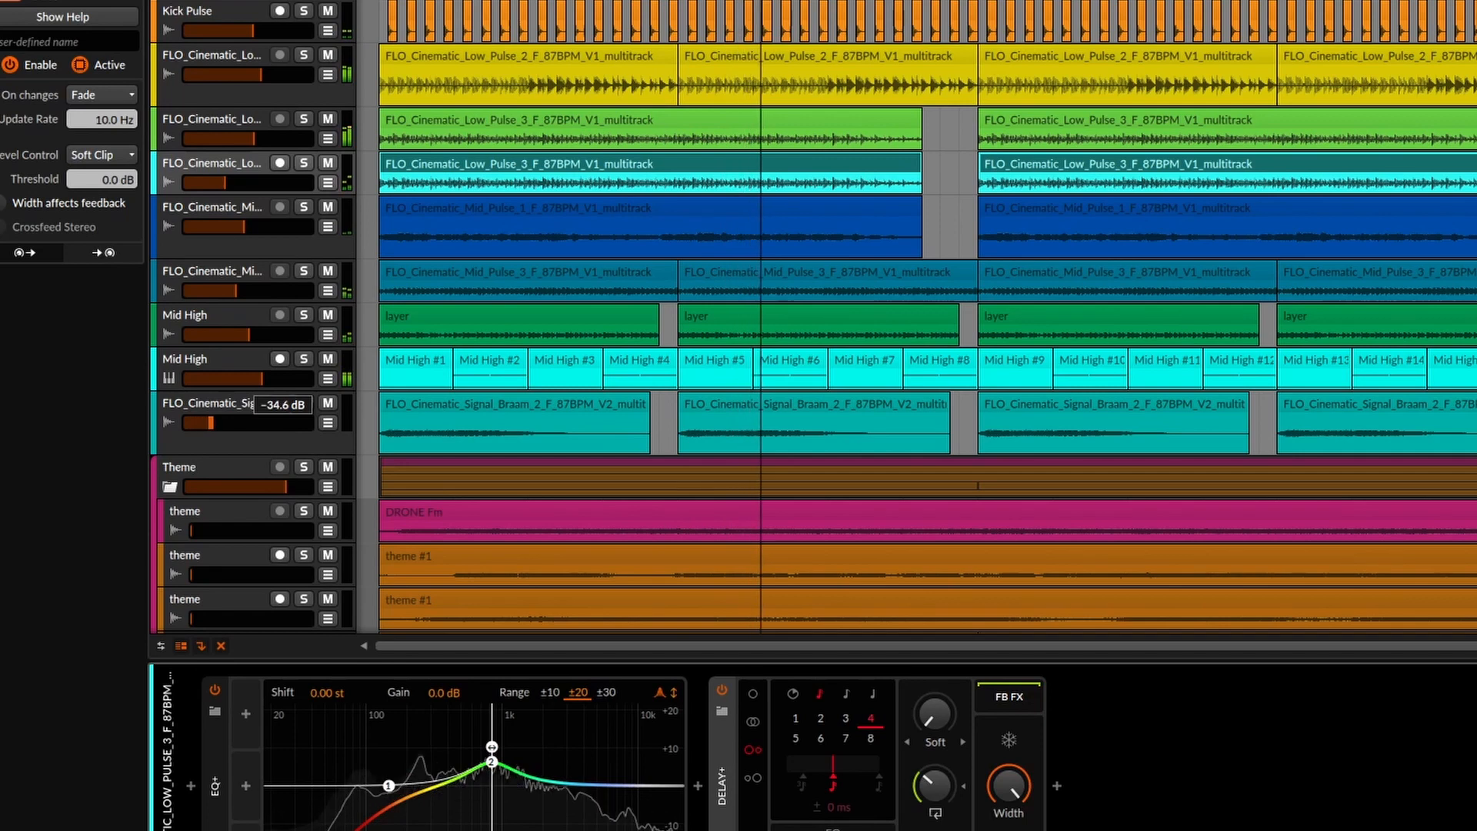
{"action": "mouse_move", "coordinate": [212, 423]}
{"action": "left_mouse_down"}
{"action": "mouse_move", "coordinate": [290, 423]}
{"action": "mouse_move", "coordinate": [233, 426]}
{"action": "left_mouse_up"}
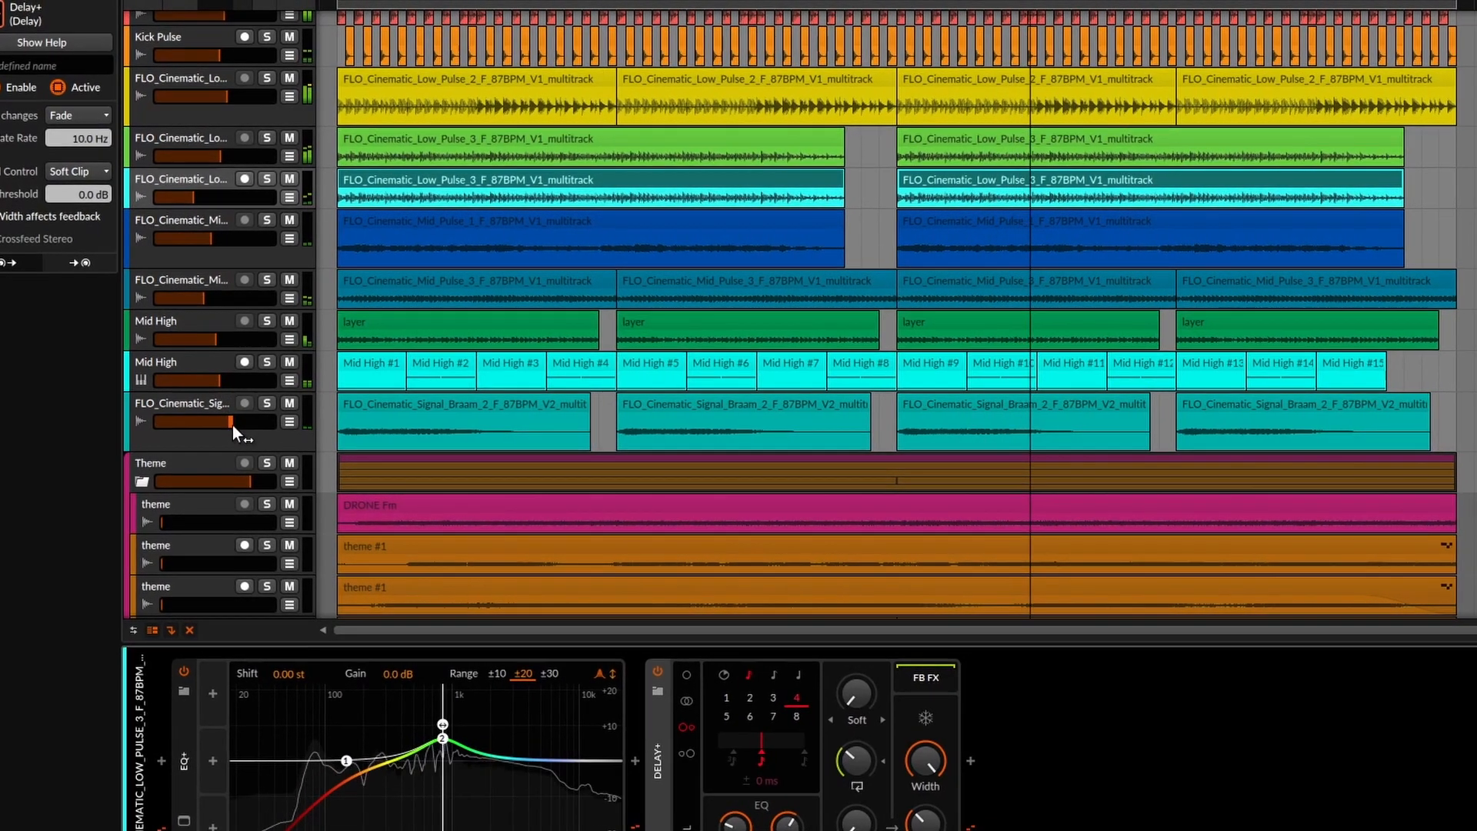
{"action": "left_click", "coordinate": [263, 406]}
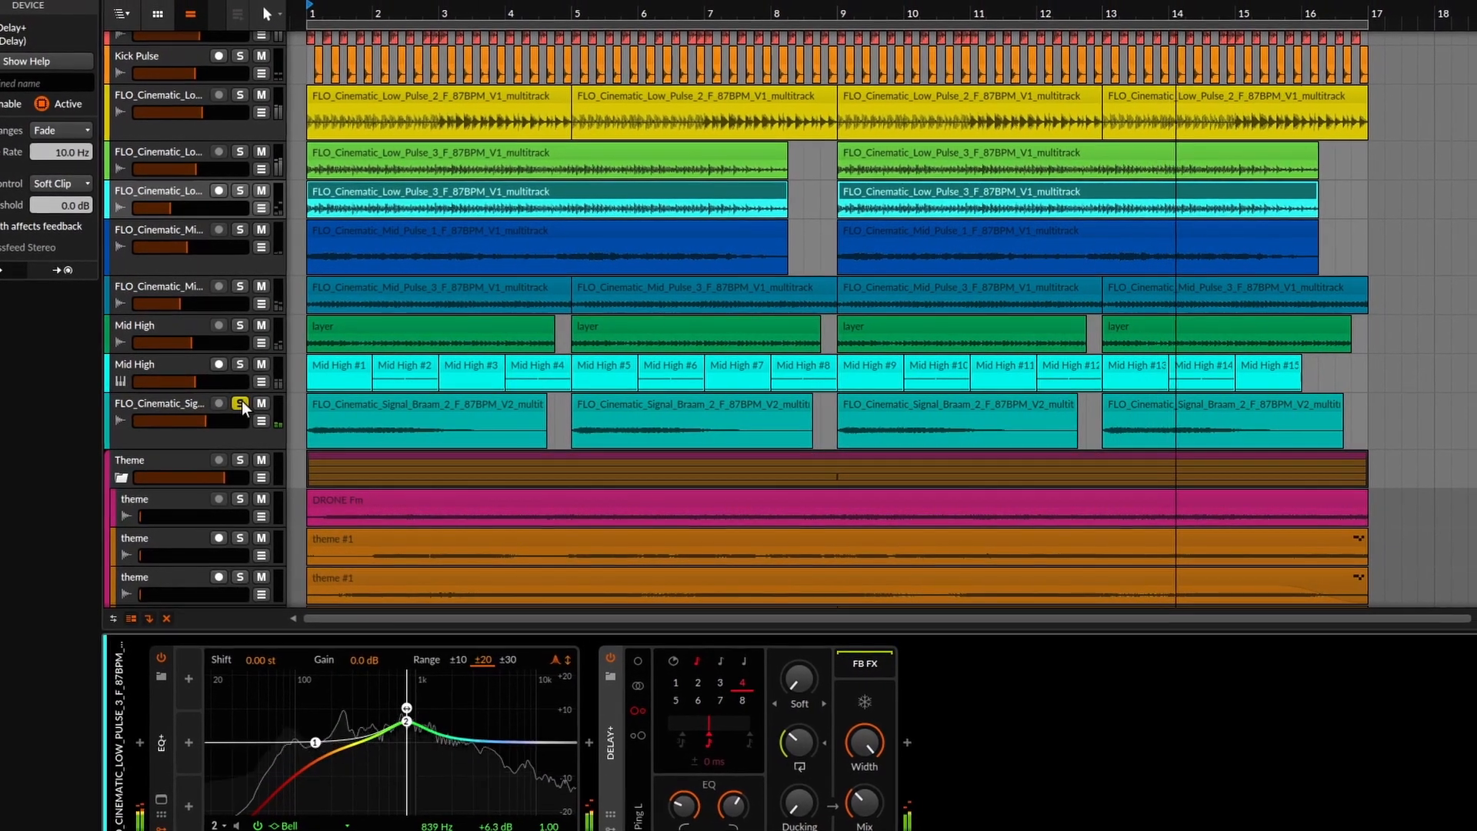
{"action": "left_click", "coordinate": [244, 402]}
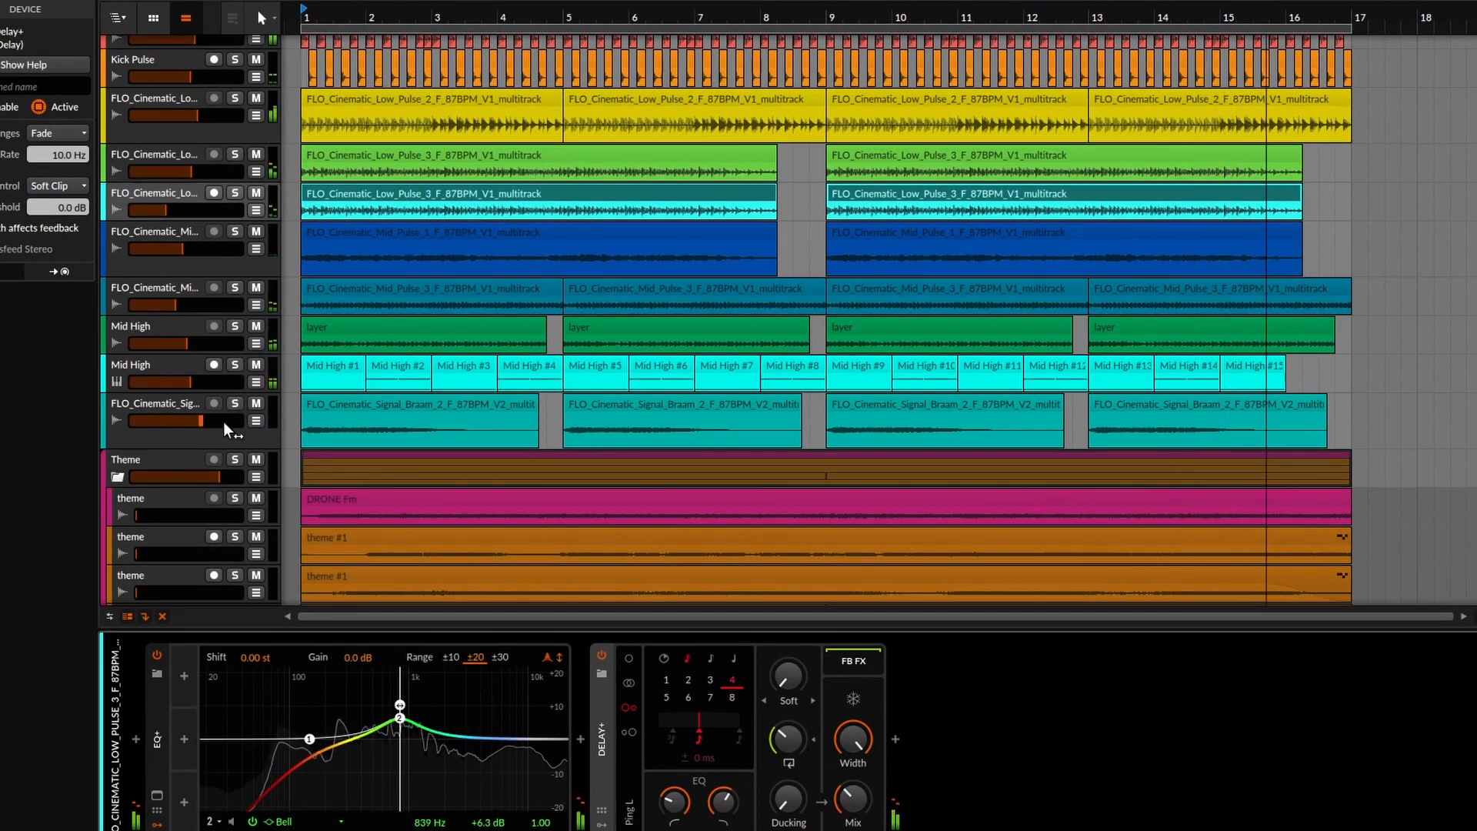
Bring the first theme track's volume up in two passes.
{"action": "scroll", "coordinate": [500, 378], "scroll_direction": "up", "scroll_amount": 2}
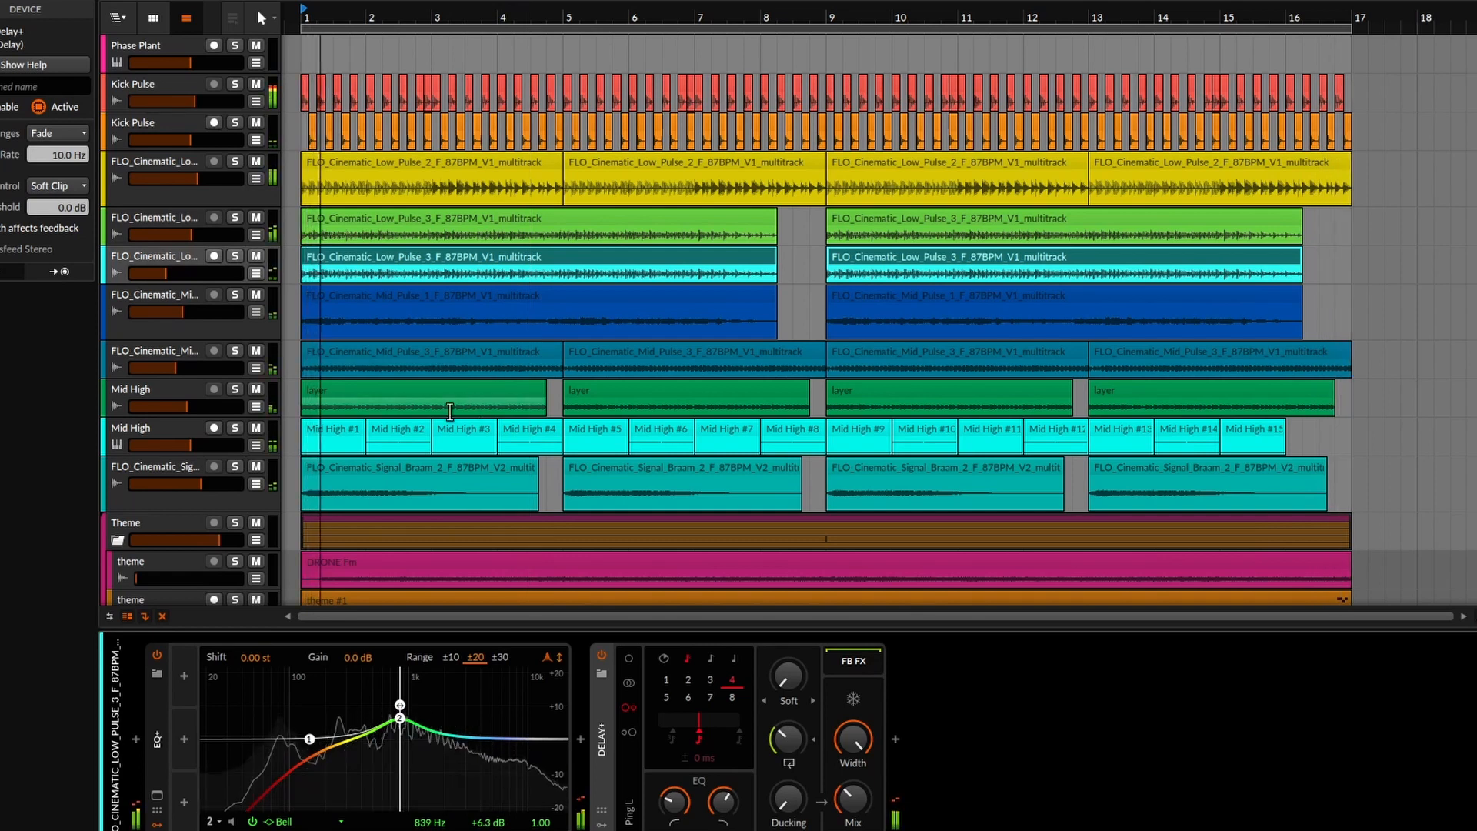
{"action": "scroll", "coordinate": [373, 412], "scroll_direction": "down", "scroll_amount": 2}
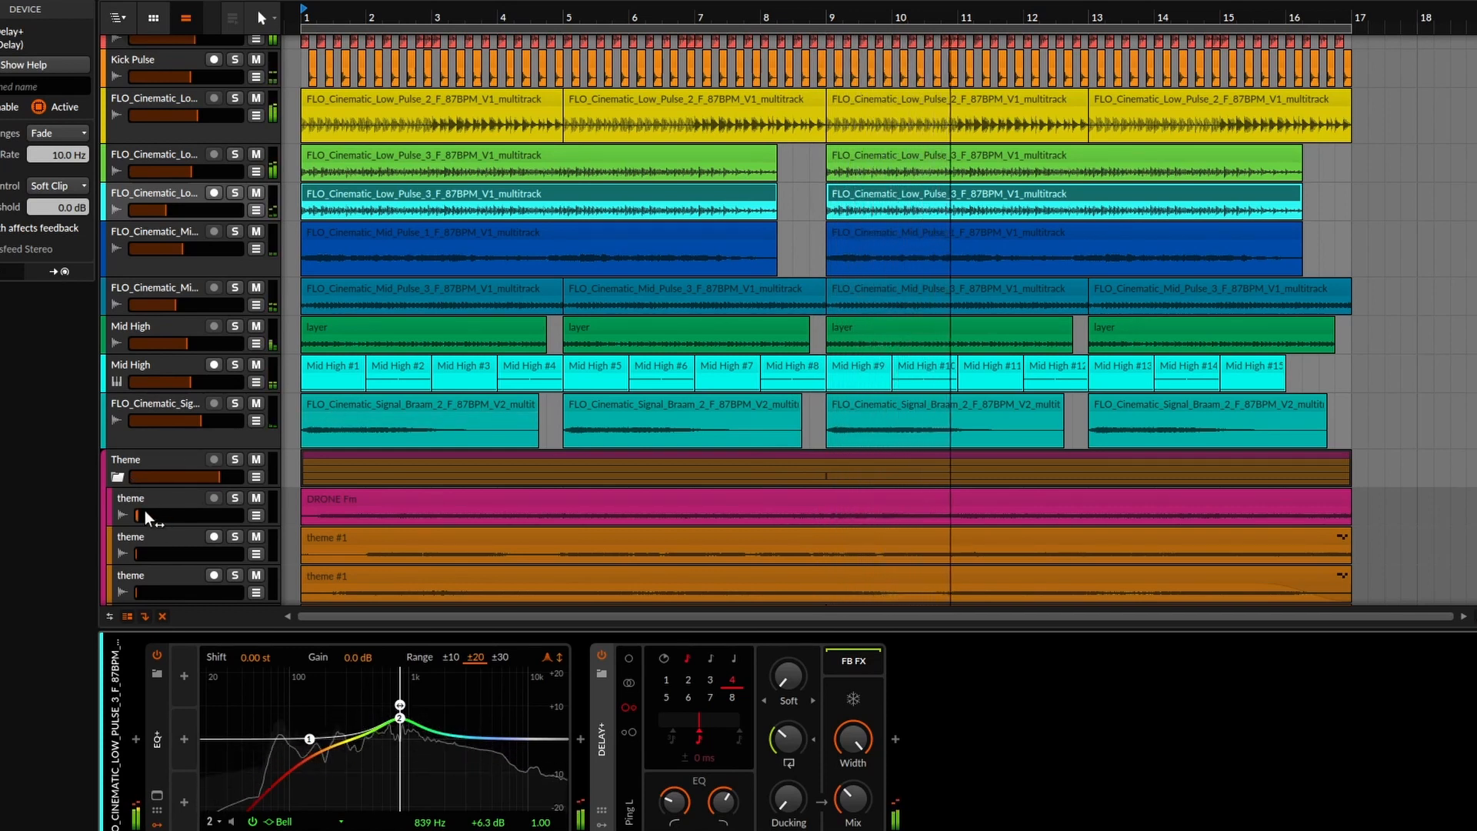
{"action": "left_click_drag", "start_coordinate": [145, 515], "coordinate": [193, 517]}
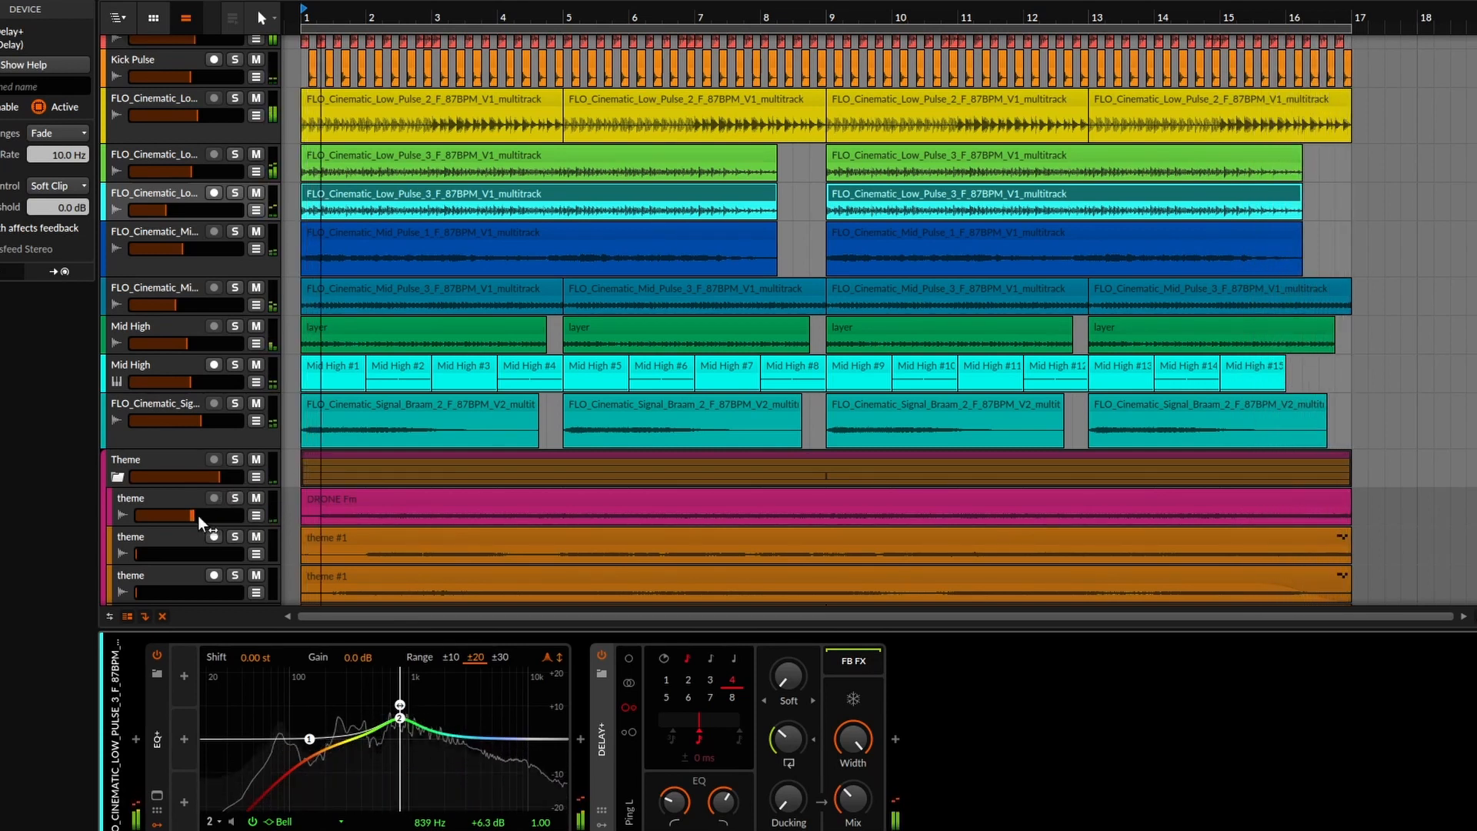
{"action": "left_click_drag", "start_coordinate": [142, 558], "coordinate": [204, 558]}
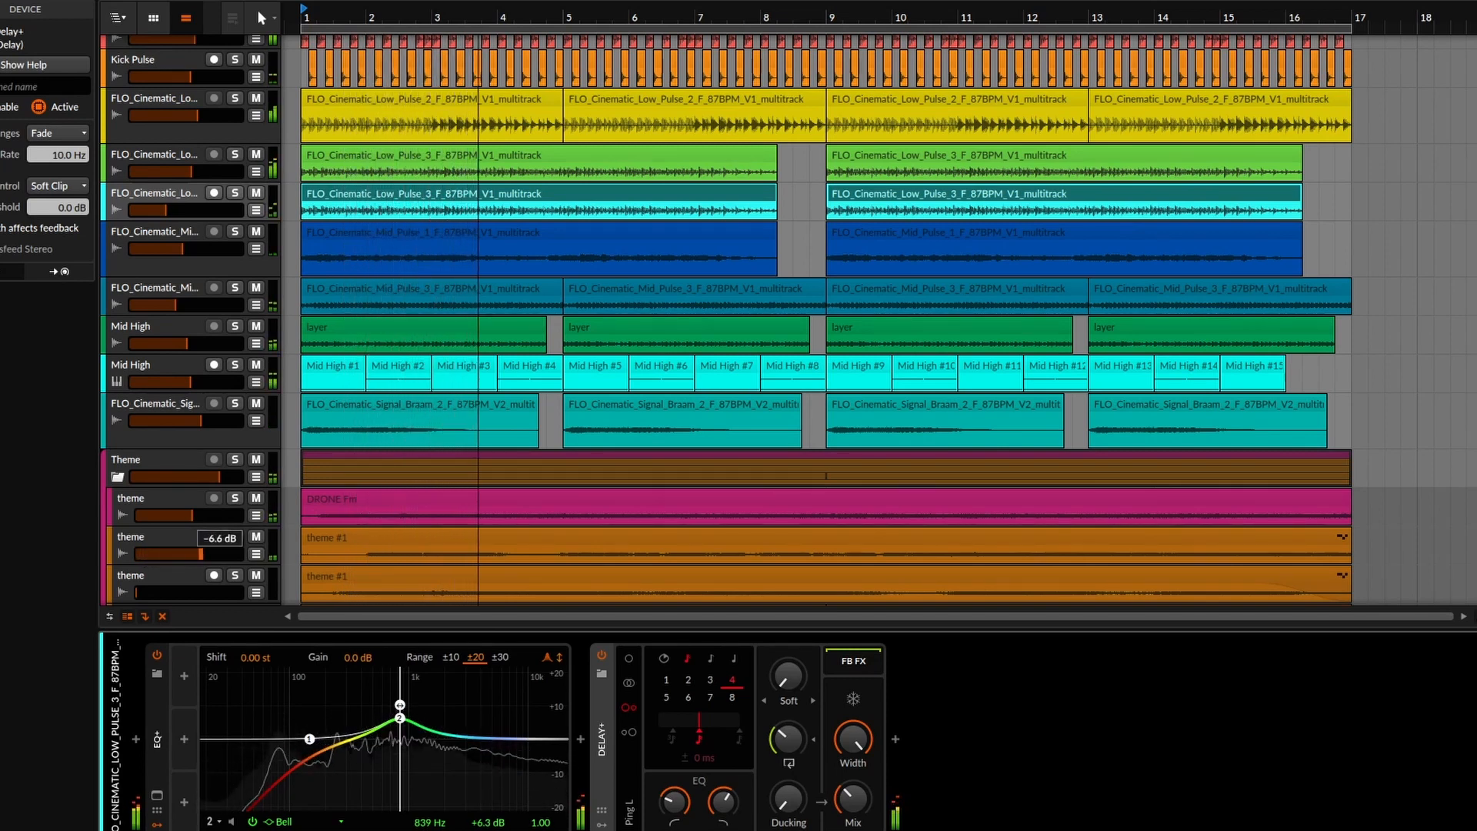
{"action": "scroll", "coordinate": [485, 477], "scroll_direction": "down", "scroll_amount": 3}
{"action": "scroll", "coordinate": [485, 477], "scroll_direction": "down", "scroll_amount": 1}
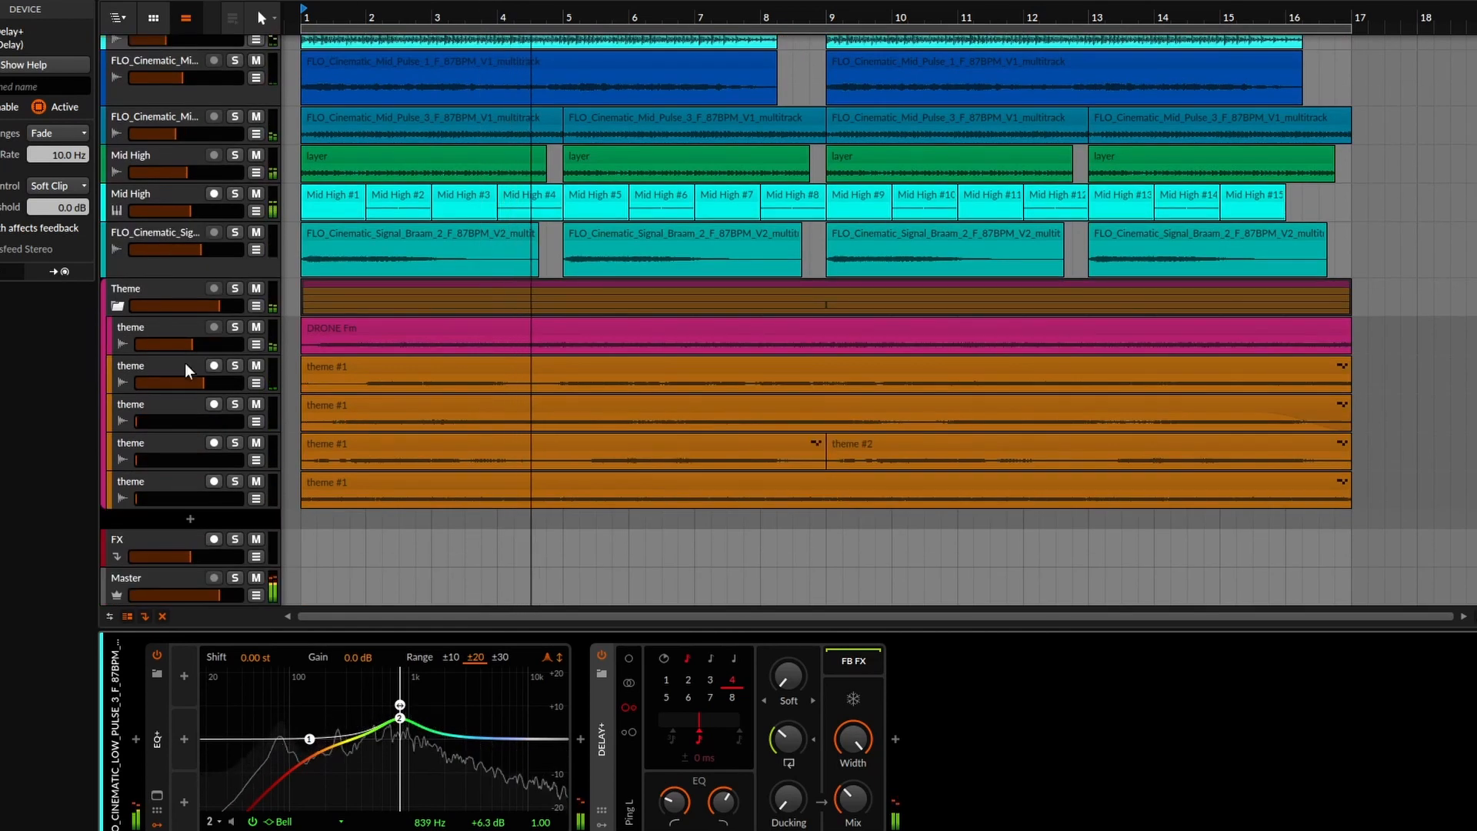
Raise the second to fifth theme tracks' volumes (second near 0 dB, last near -4.2 dB) and select one.
{"action": "left_click_drag", "start_coordinate": [189, 345], "coordinate": [219, 385]}
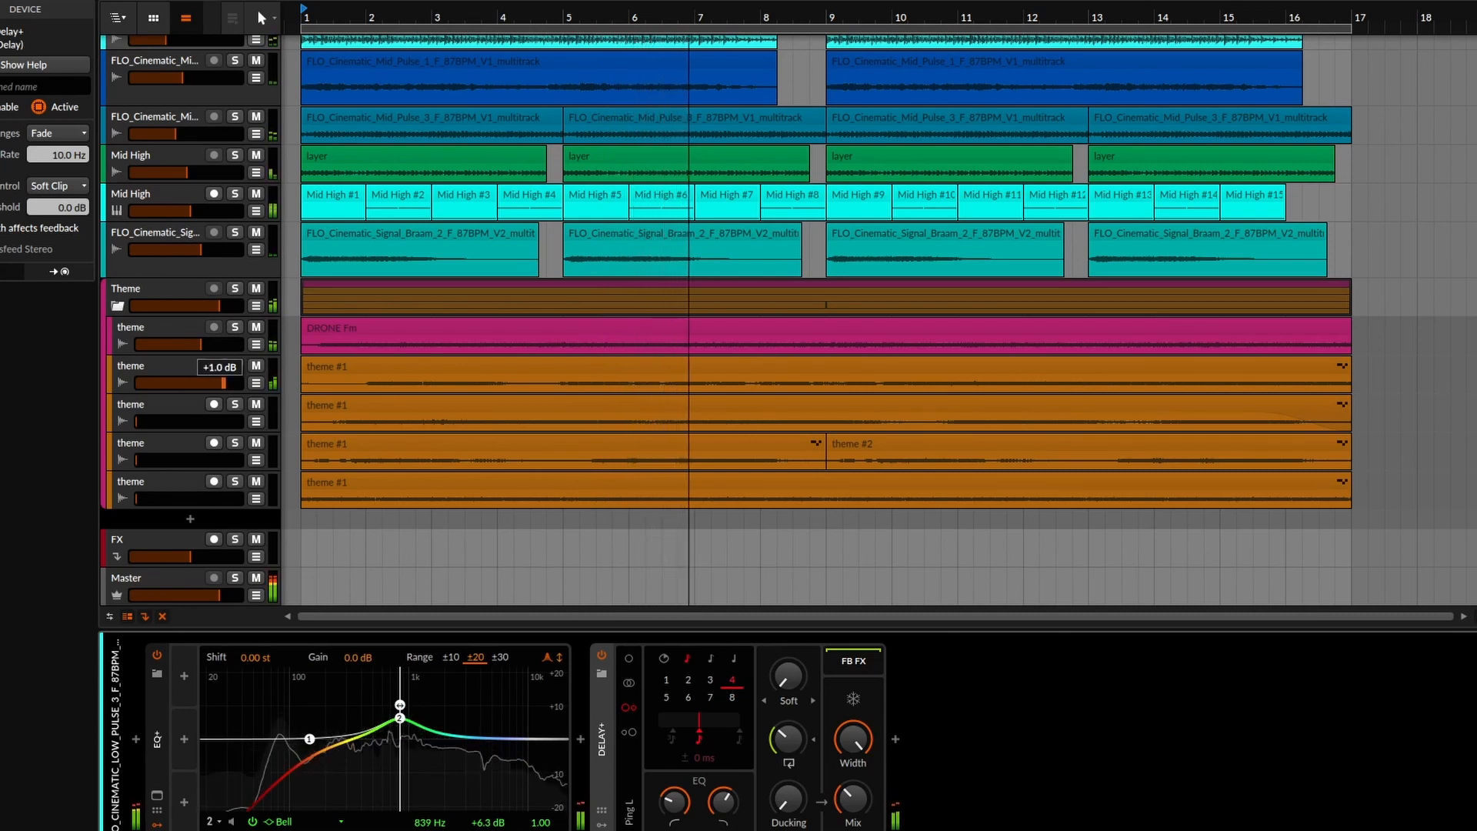
{"action": "left_click_drag", "start_coordinate": [221, 383], "coordinate": [177, 418]}
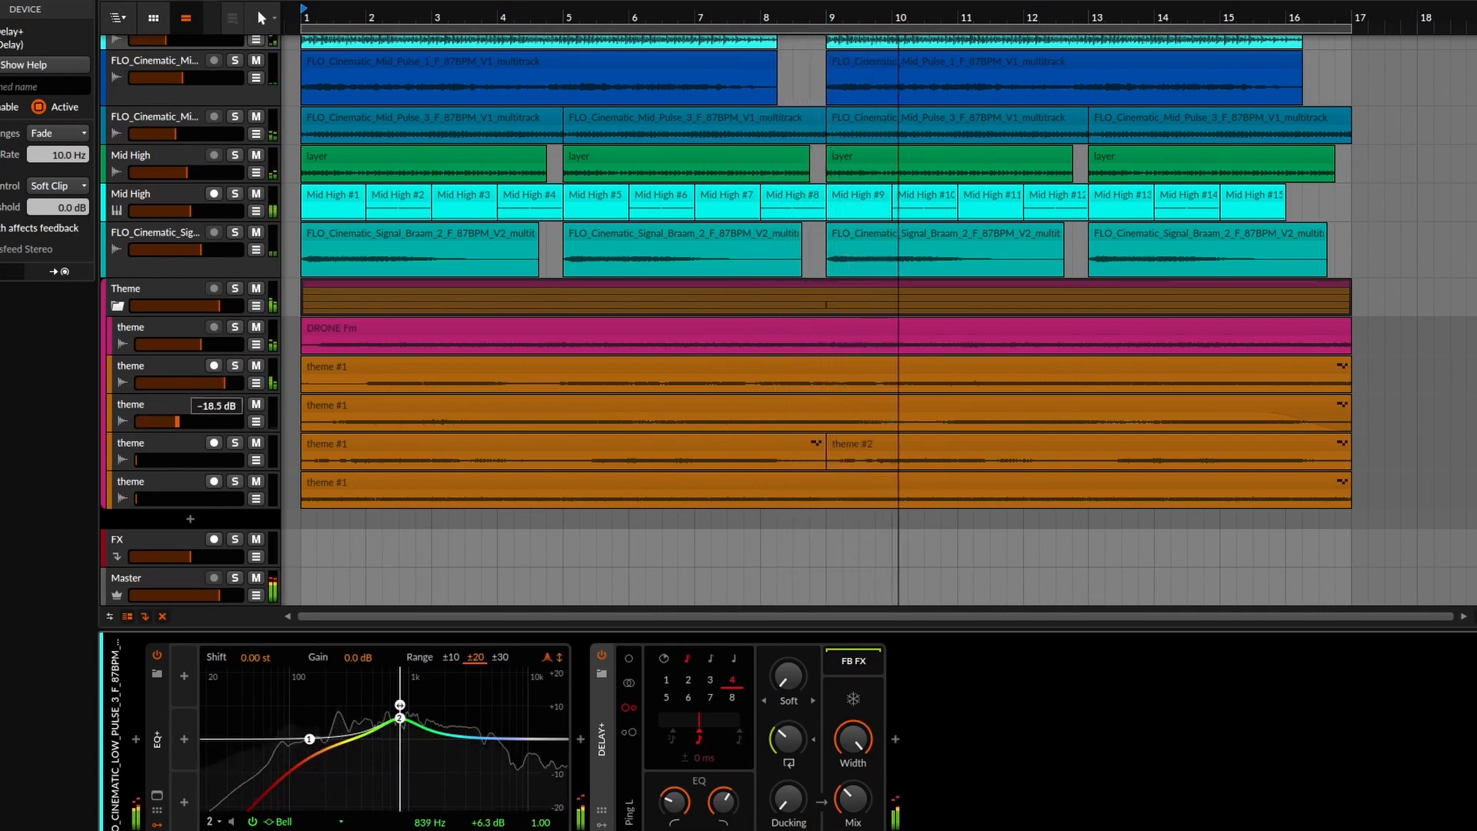
{"action": "left_click_drag", "start_coordinate": [177, 421], "coordinate": [208, 421]}
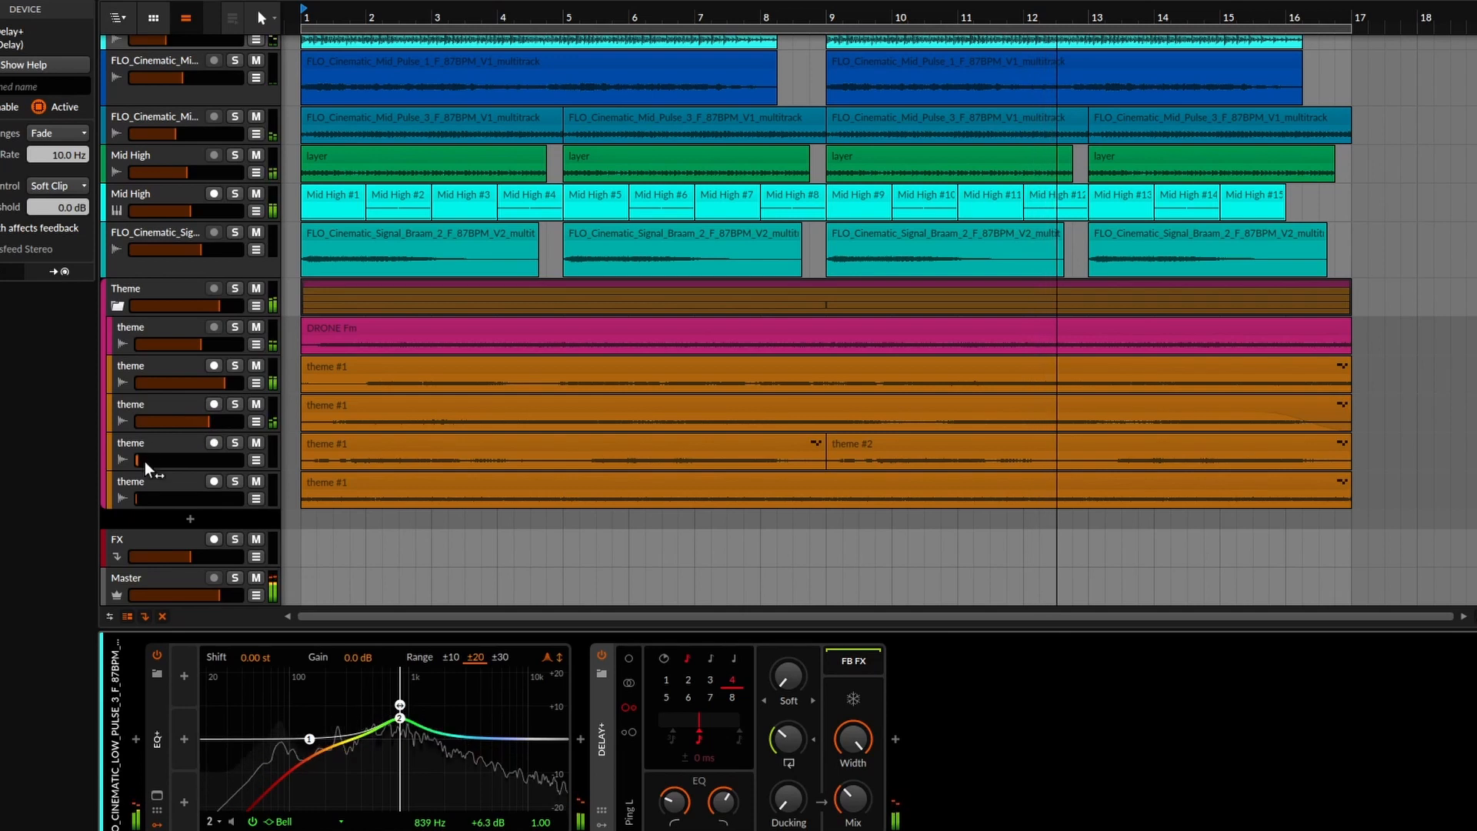
{"action": "left_click_drag", "start_coordinate": [146, 461], "coordinate": [220, 460]}
{"action": "left_click_drag", "start_coordinate": [136, 500], "coordinate": [217, 466]}
{"action": "left_click", "coordinate": [215, 461]}
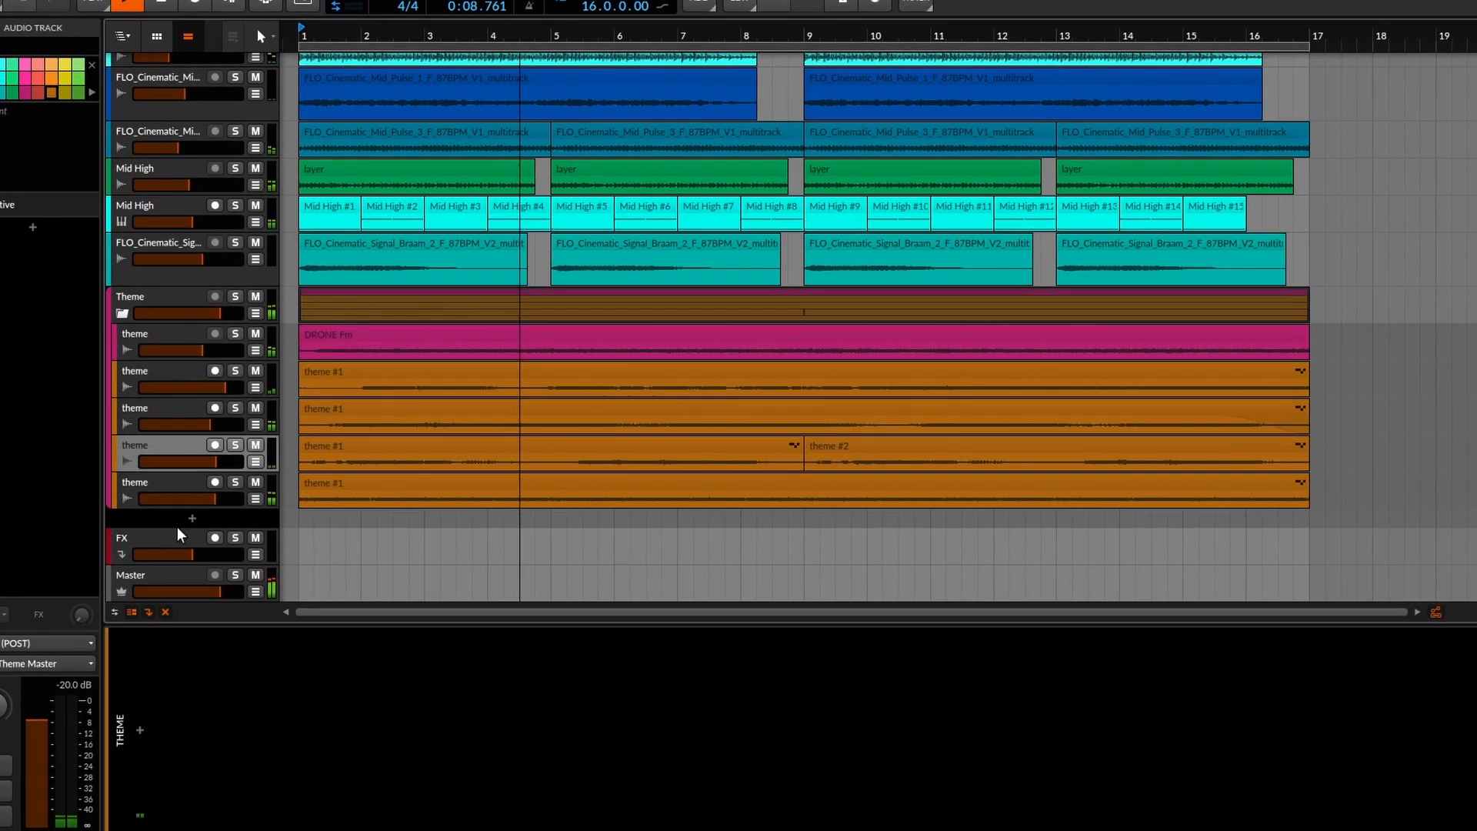
Add a new instrument track with the Phase Plant synth.
{"action": "left_click", "coordinate": [184, 521]}
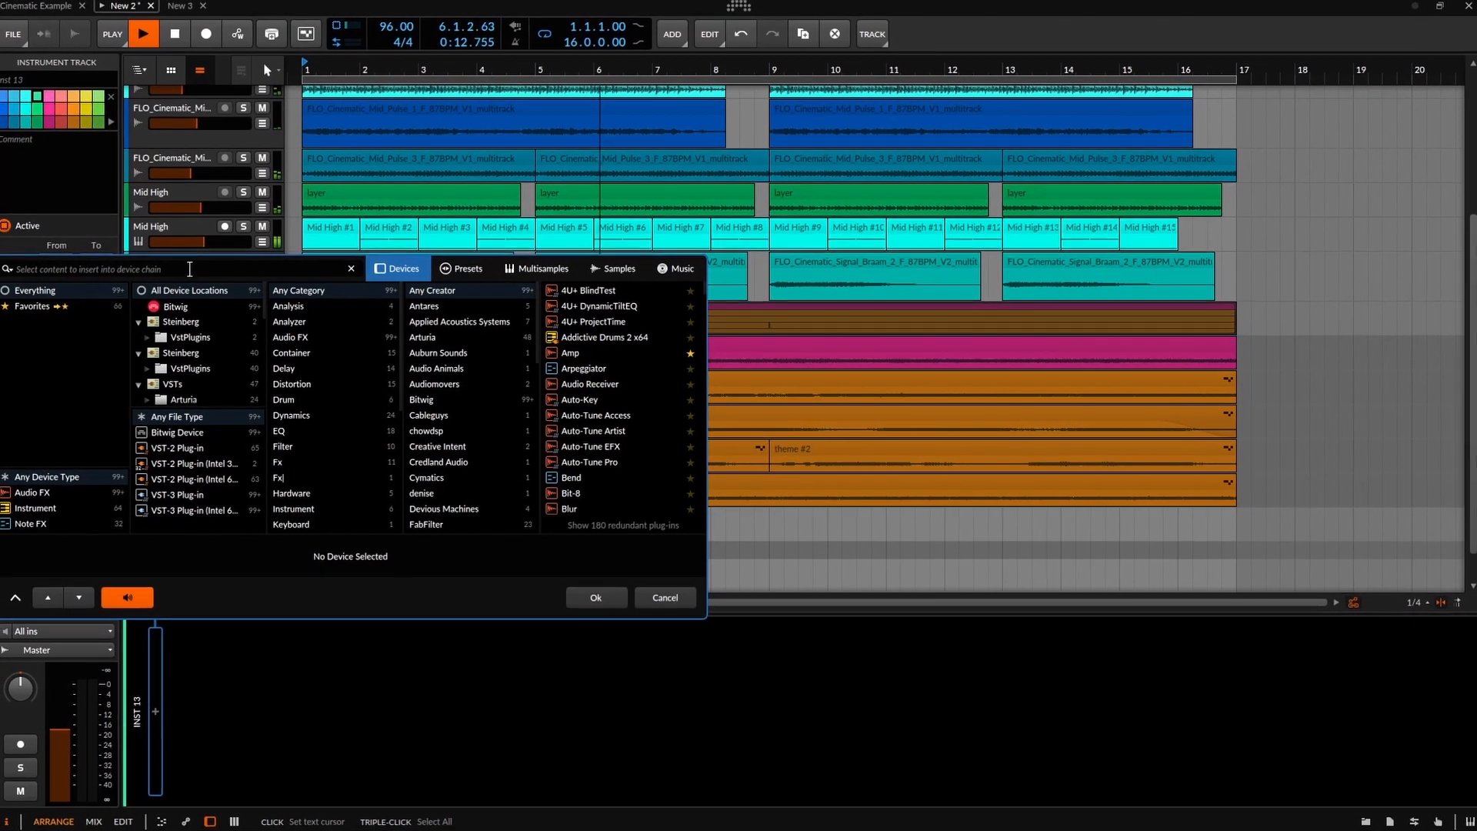
{"action": "type", "text": "phase"}
{"action": "left_click", "coordinate": [597, 292]}
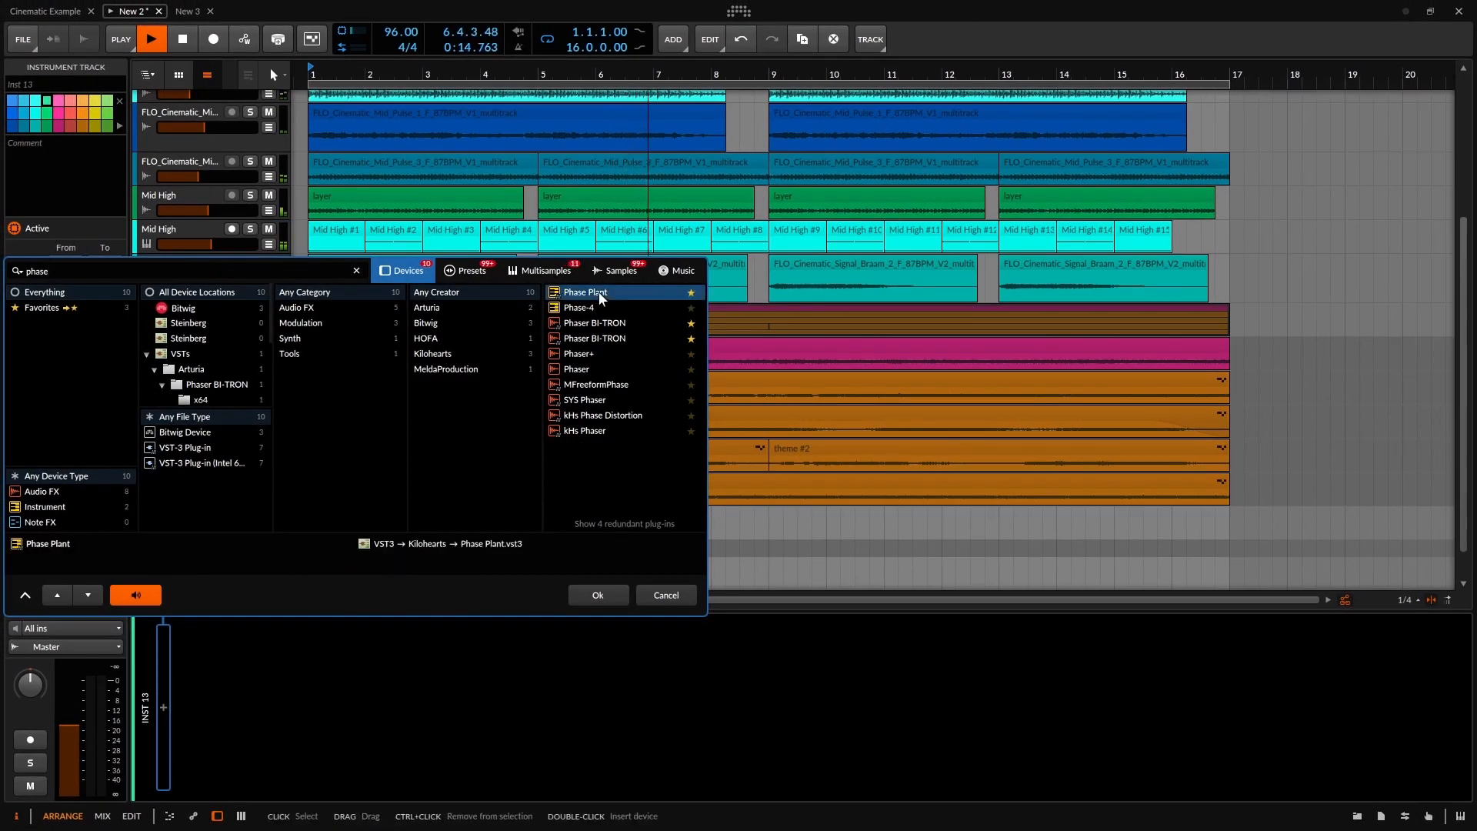
{"action": "left_click", "coordinate": [598, 591]}
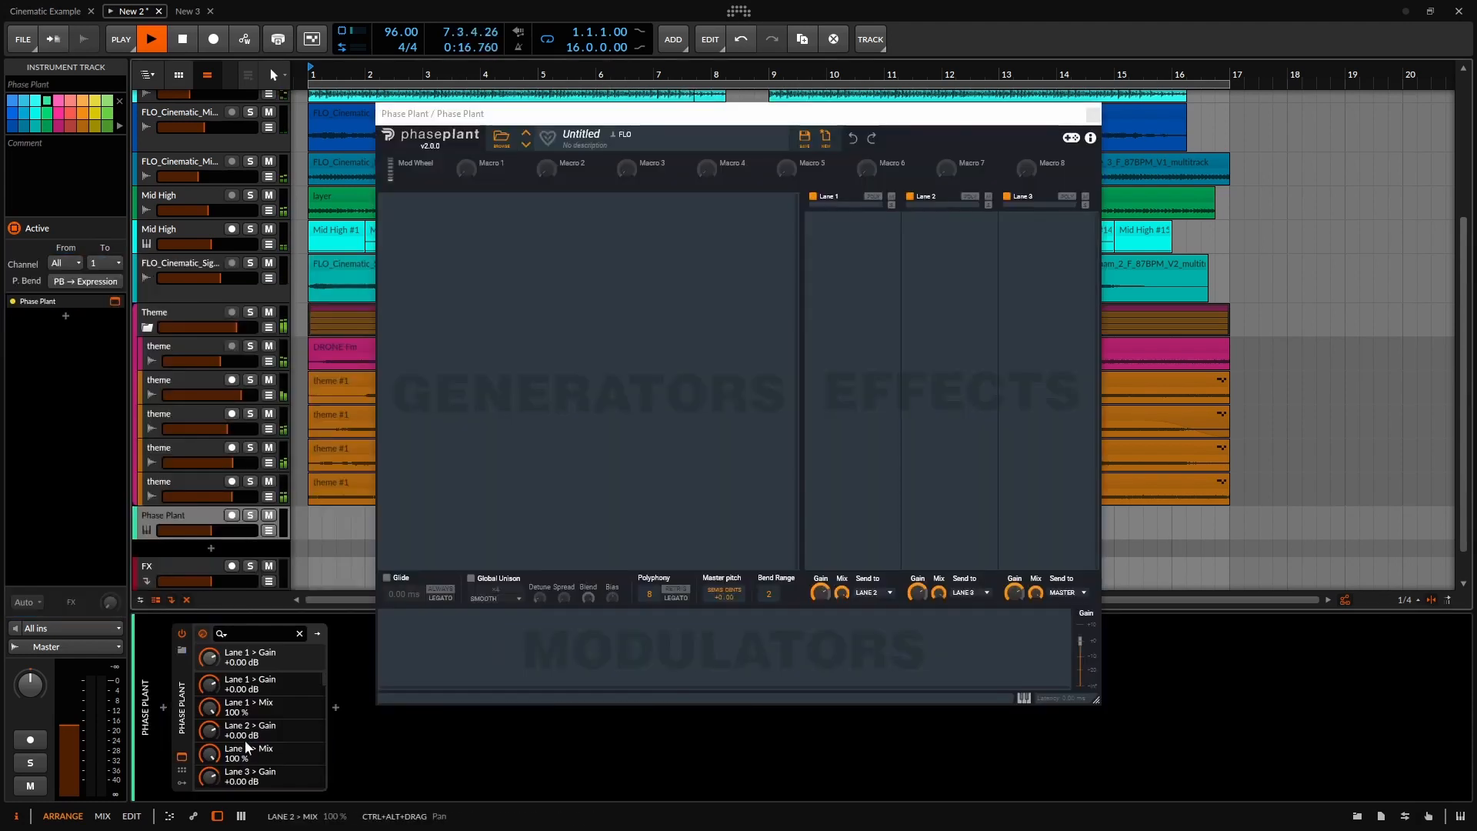
{"action": "left_click", "coordinate": [182, 757]}
{"action": "left_click", "coordinate": [183, 757]}
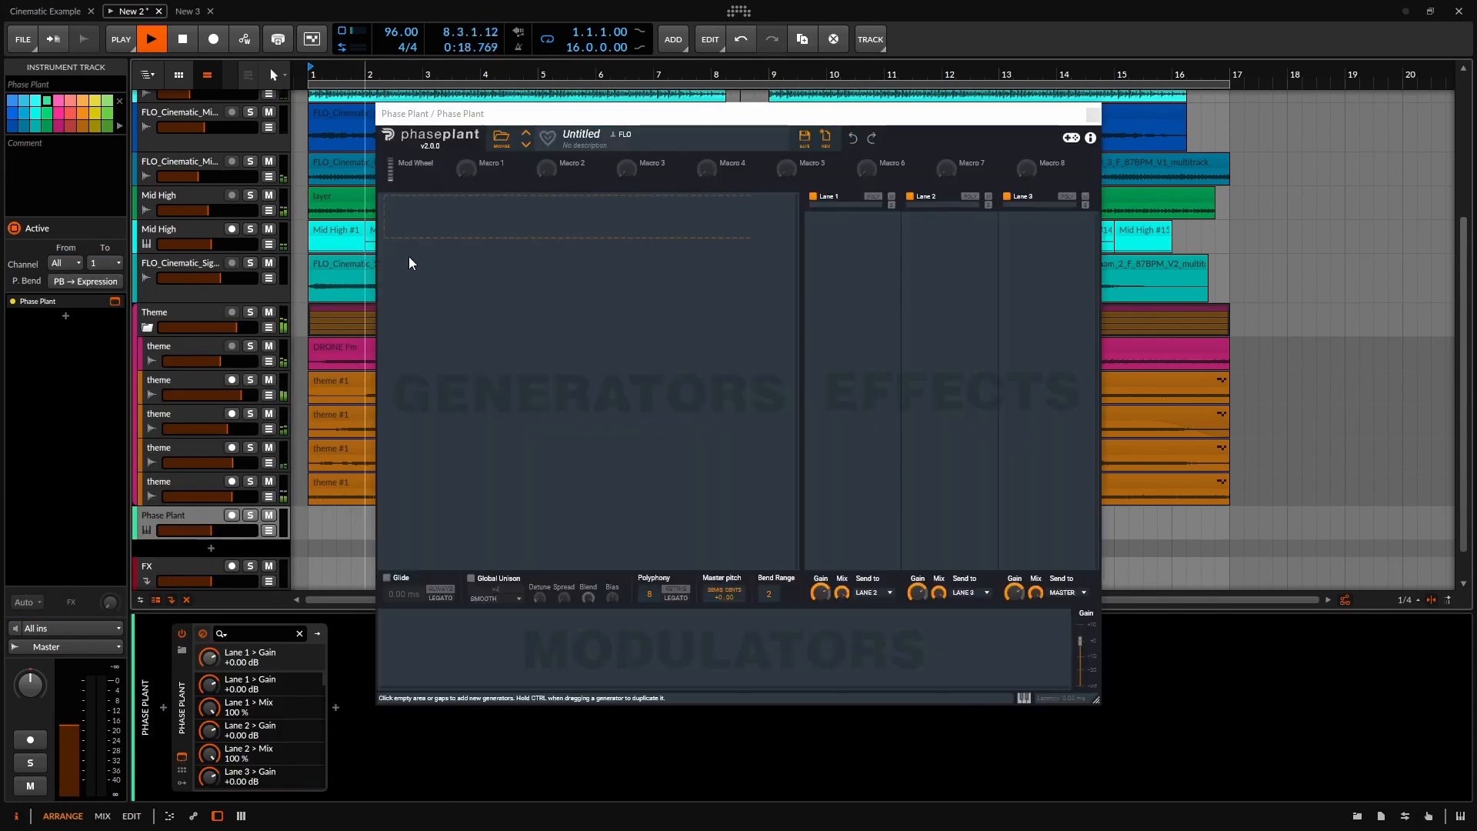
Load the Cinematic High Pulse 1 preset into Phase Plant and close the plug-in window.
{"action": "left_click", "coordinate": [502, 141]}
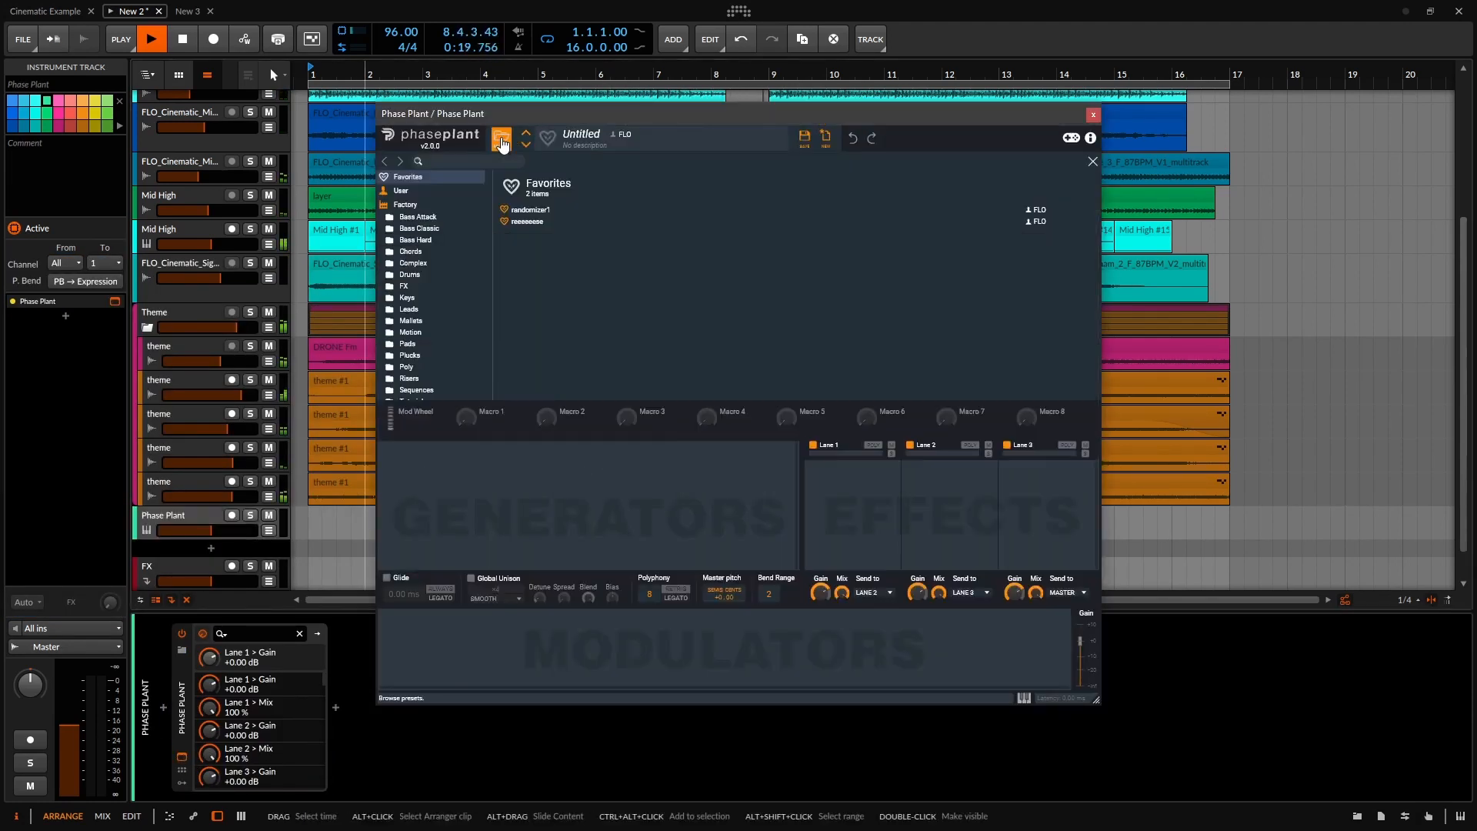
{"action": "left_click", "coordinate": [447, 161]}
{"action": "type", "text": "cinem"}
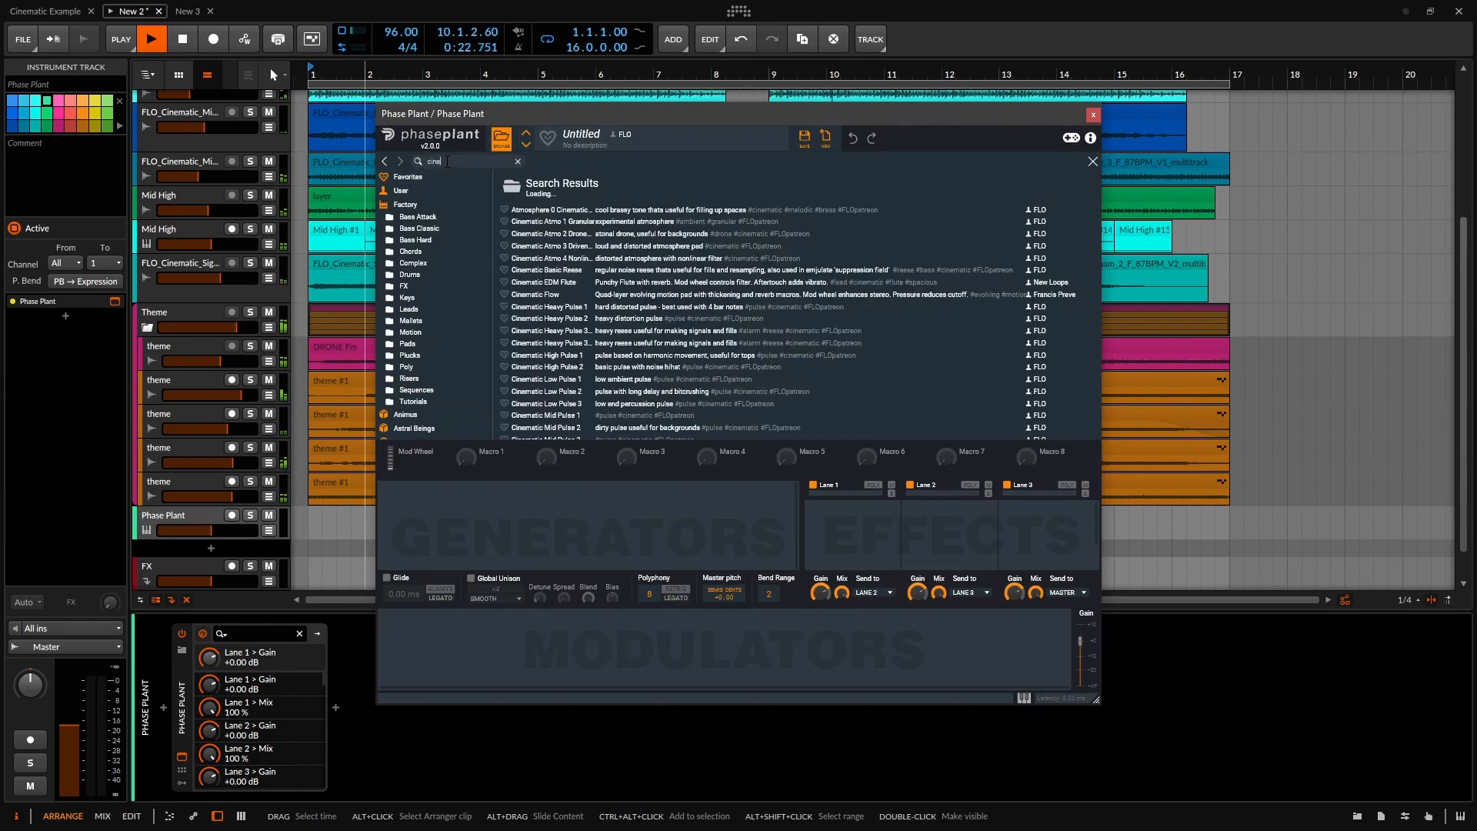
{"action": "type", "text": "atic"}
{"action": "scroll", "coordinate": [580, 350], "scroll_direction": "down", "scroll_amount": 2}
{"action": "scroll", "coordinate": [580, 350], "scroll_direction": "down", "scroll_amount": 1}
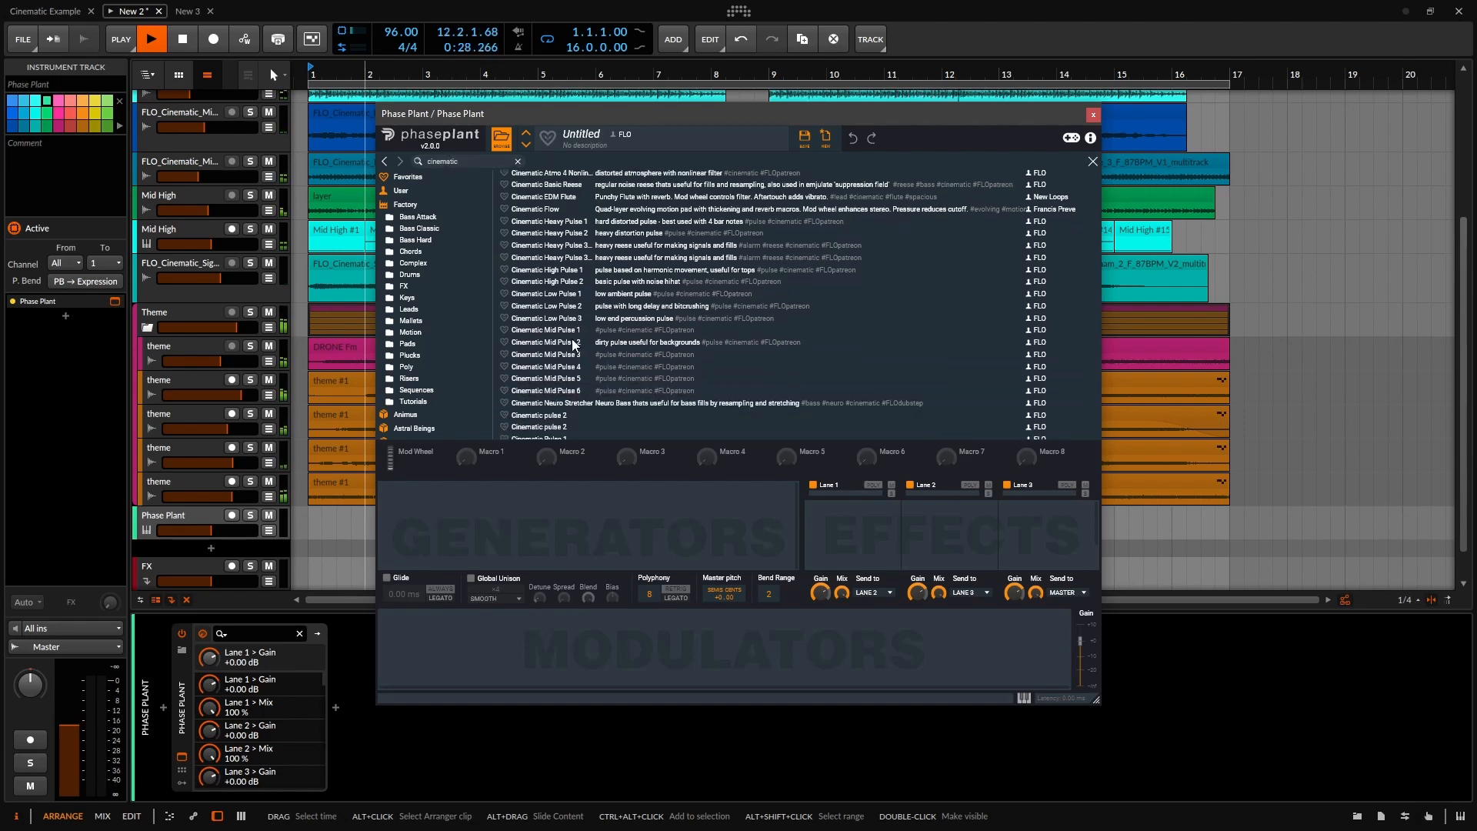
{"action": "left_click", "coordinate": [561, 270]}
{"action": "left_click", "coordinate": [1093, 160]}
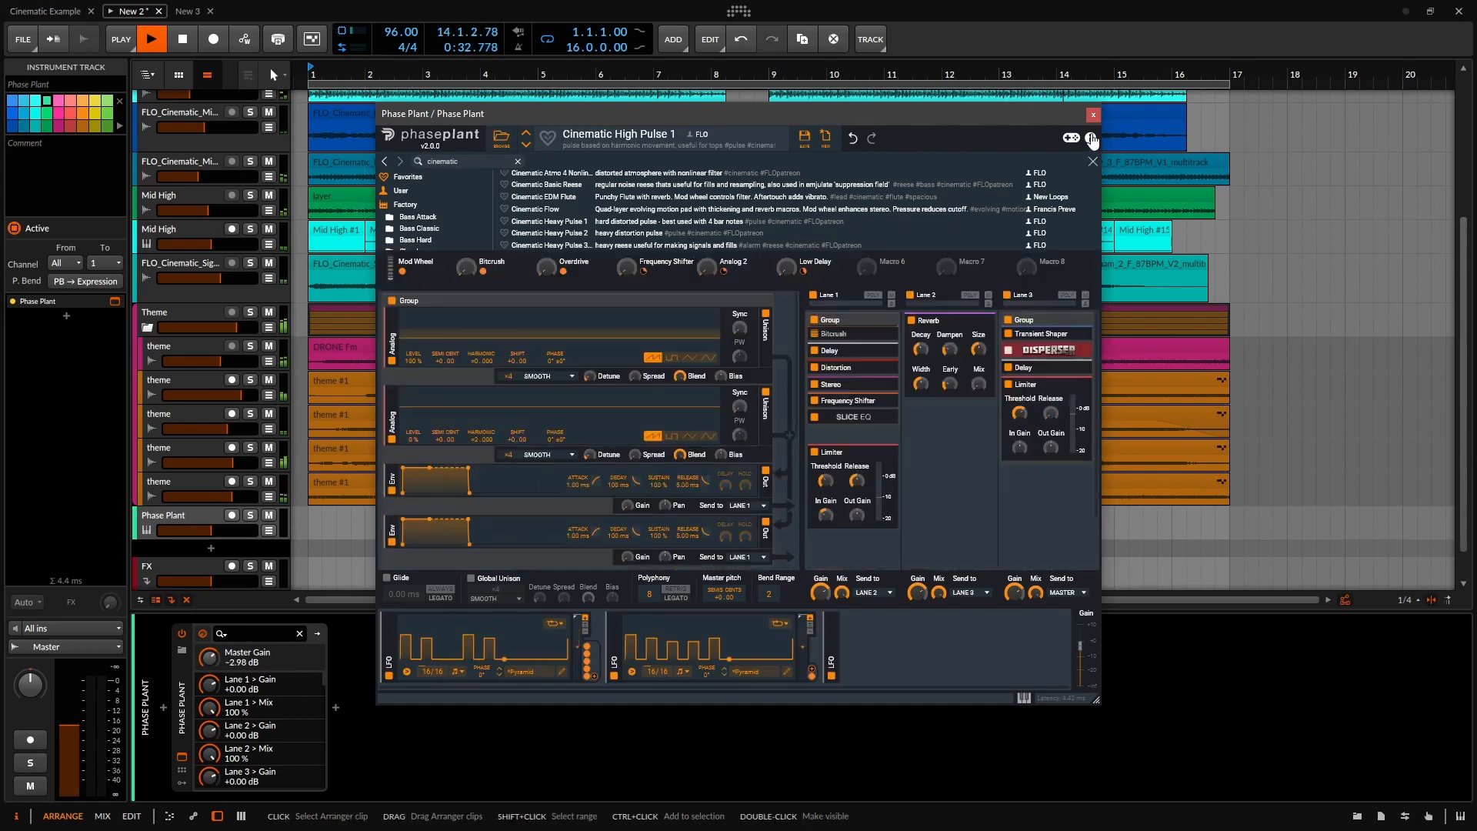
{"action": "left_click", "coordinate": [1093, 115]}
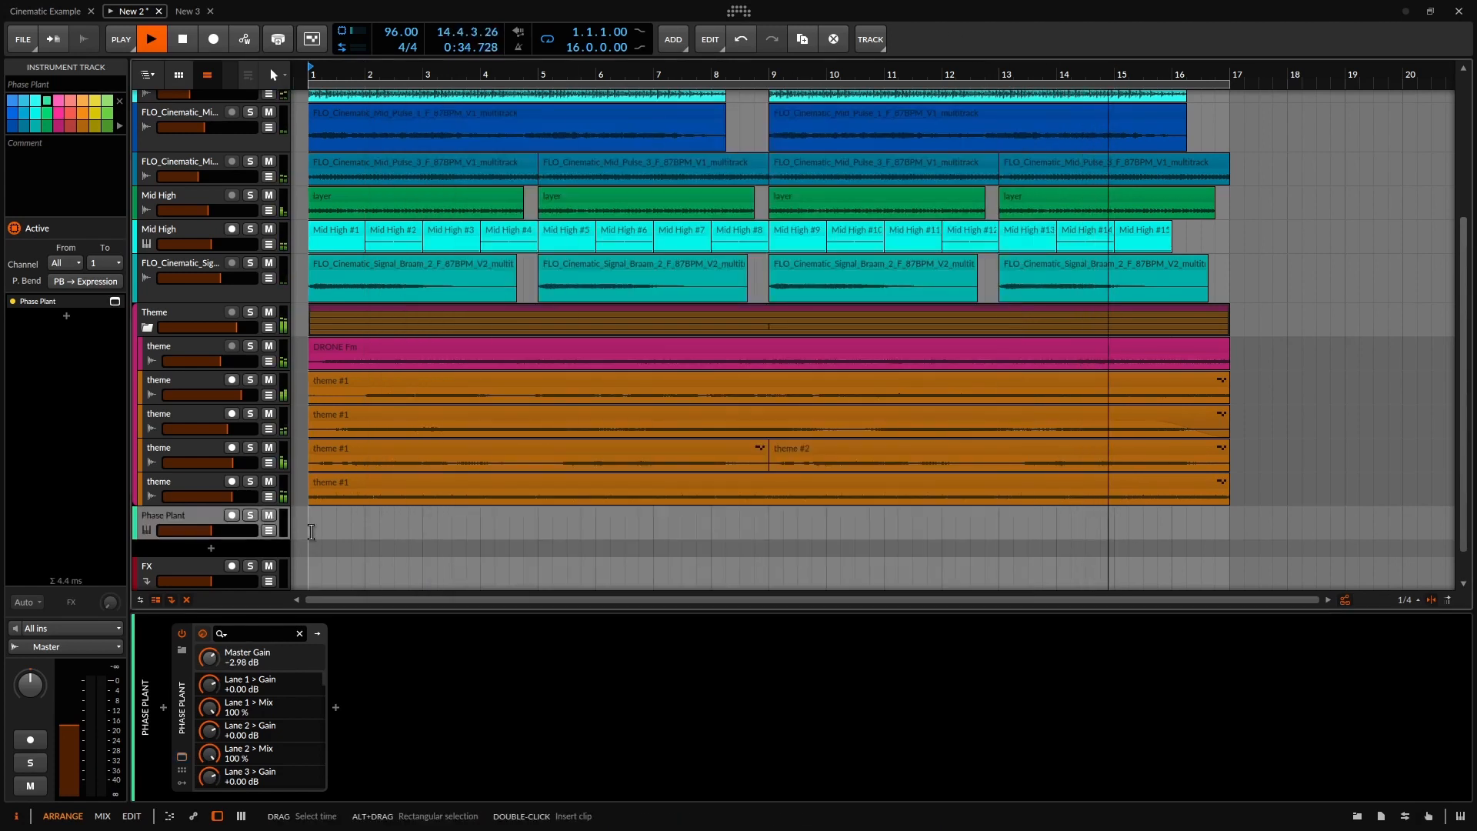
Create a clip at bar 1 on the Phase Plant track with an F2 note filling the whole bar.
{"action": "double_click", "coordinate": [311, 532]}
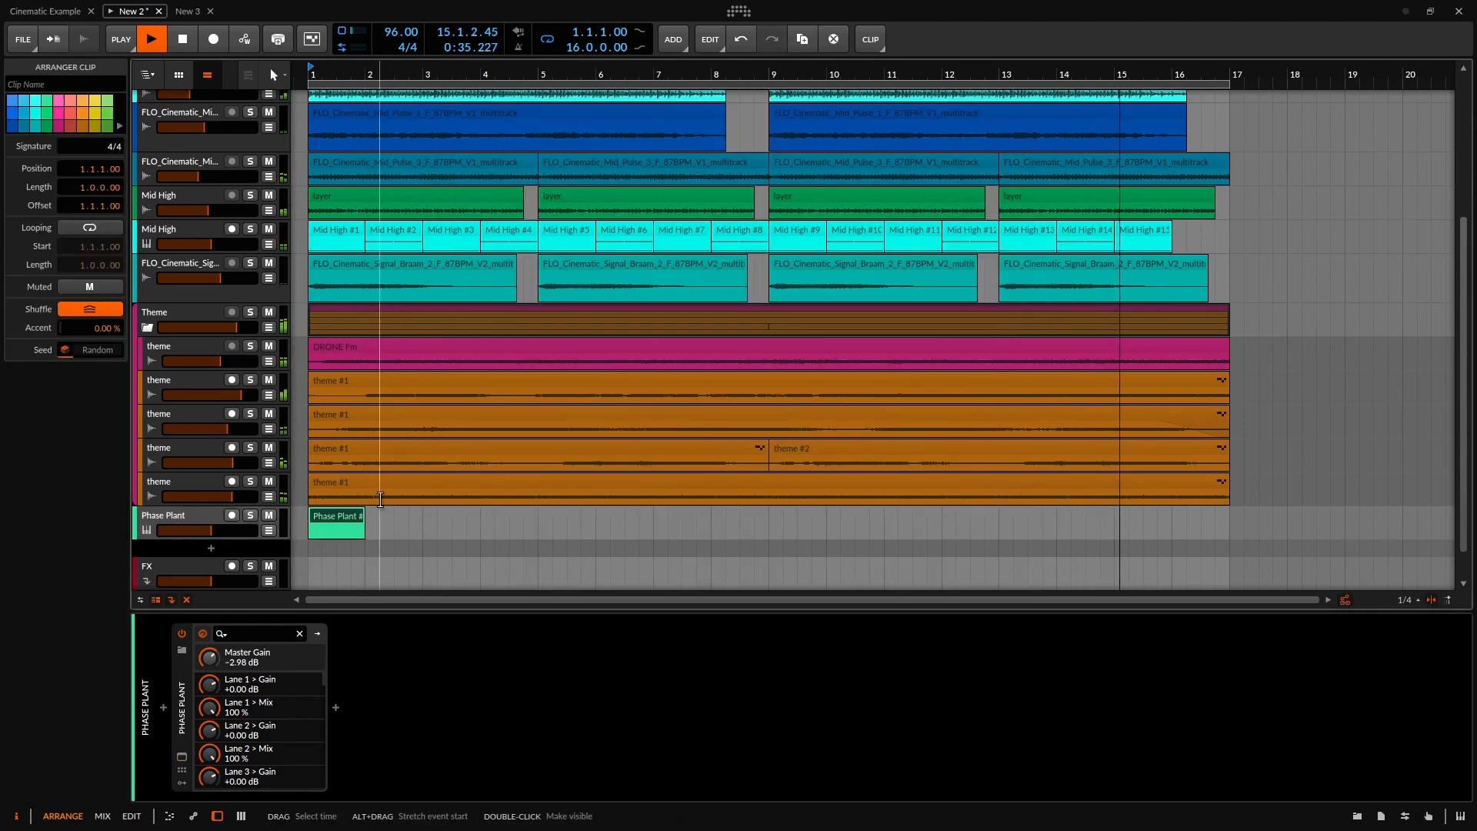
{"action": "double_click", "coordinate": [340, 518]}
{"action": "scroll", "coordinate": [286, 677], "scroll_direction": "down", "scroll_amount": 1}
{"action": "key", "text": "space"}
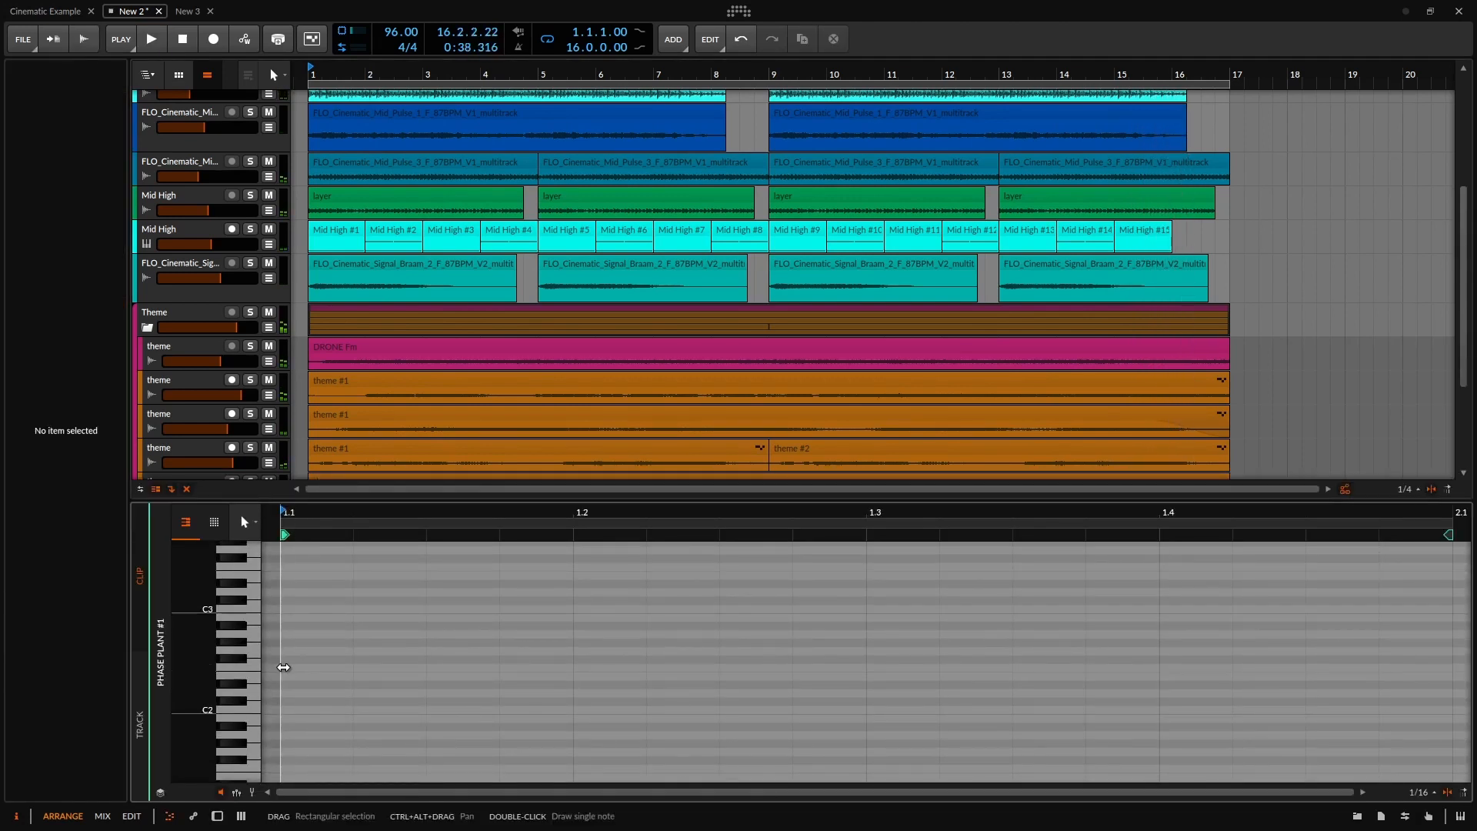
{"action": "double_click", "coordinate": [285, 668]}
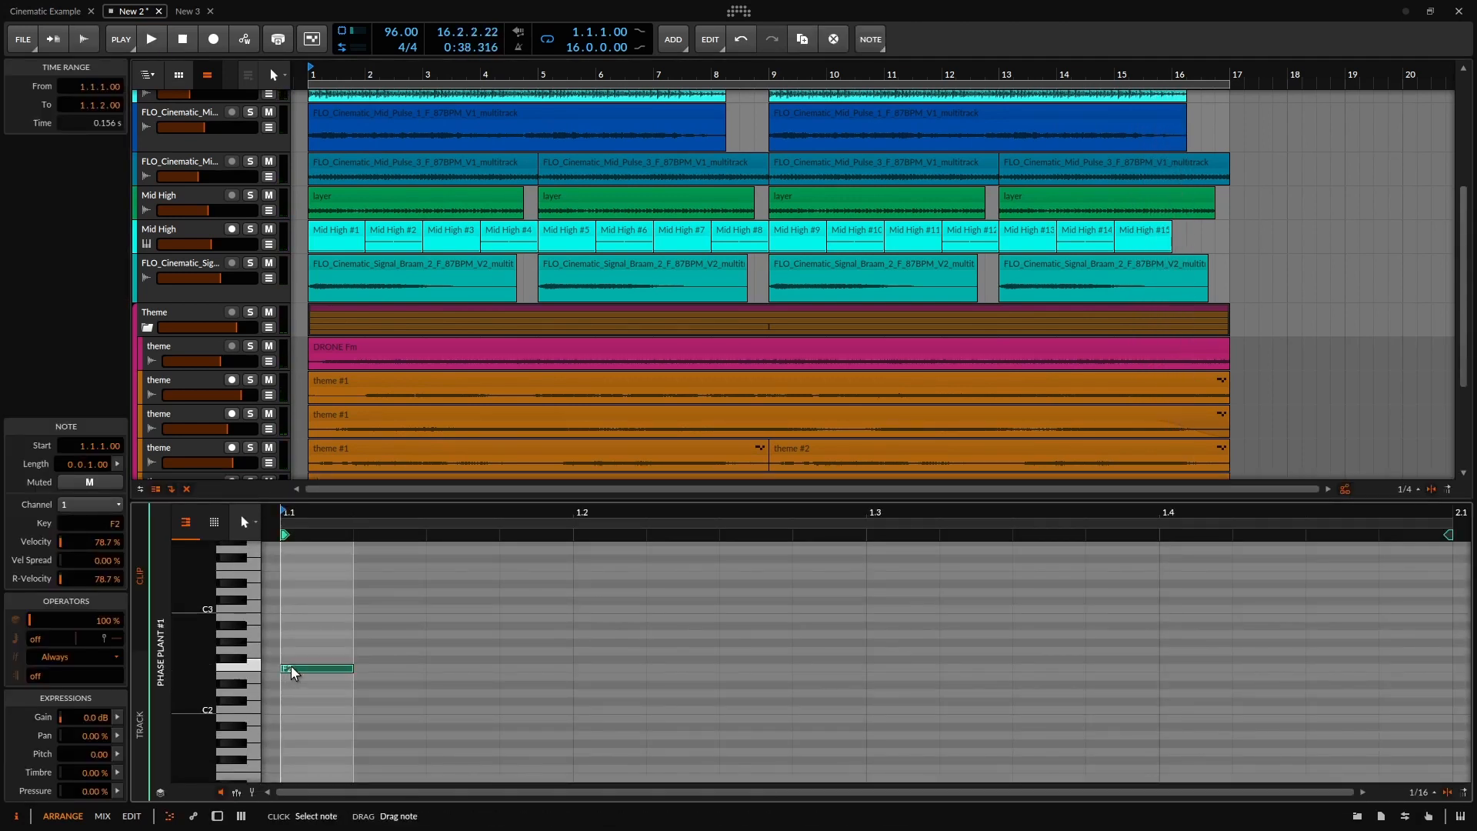
{"action": "left_click_drag", "start_coordinate": [350, 669], "coordinate": [860, 669]}
{"action": "scroll", "coordinate": [578, 391], "scroll_direction": "down", "scroll_amount": 3}
{"action": "scroll", "coordinate": [478, 431], "scroll_direction": "down", "scroll_amount": 4}
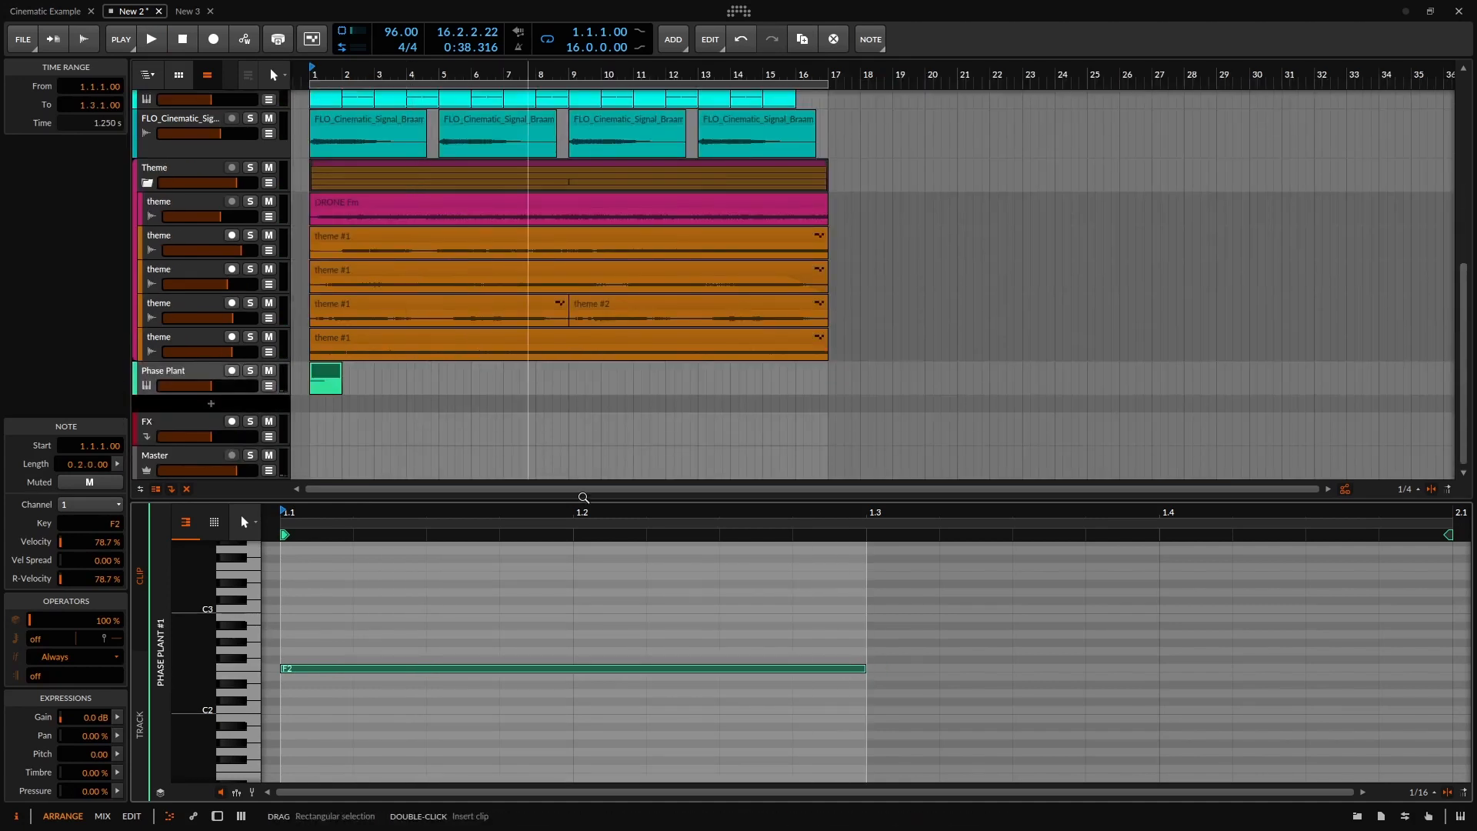
{"action": "scroll", "coordinate": [853, 689], "scroll_direction": "down", "scroll_amount": 3}
{"action": "left_click_drag", "start_coordinate": [841, 670], "coordinate": [1029, 669]}
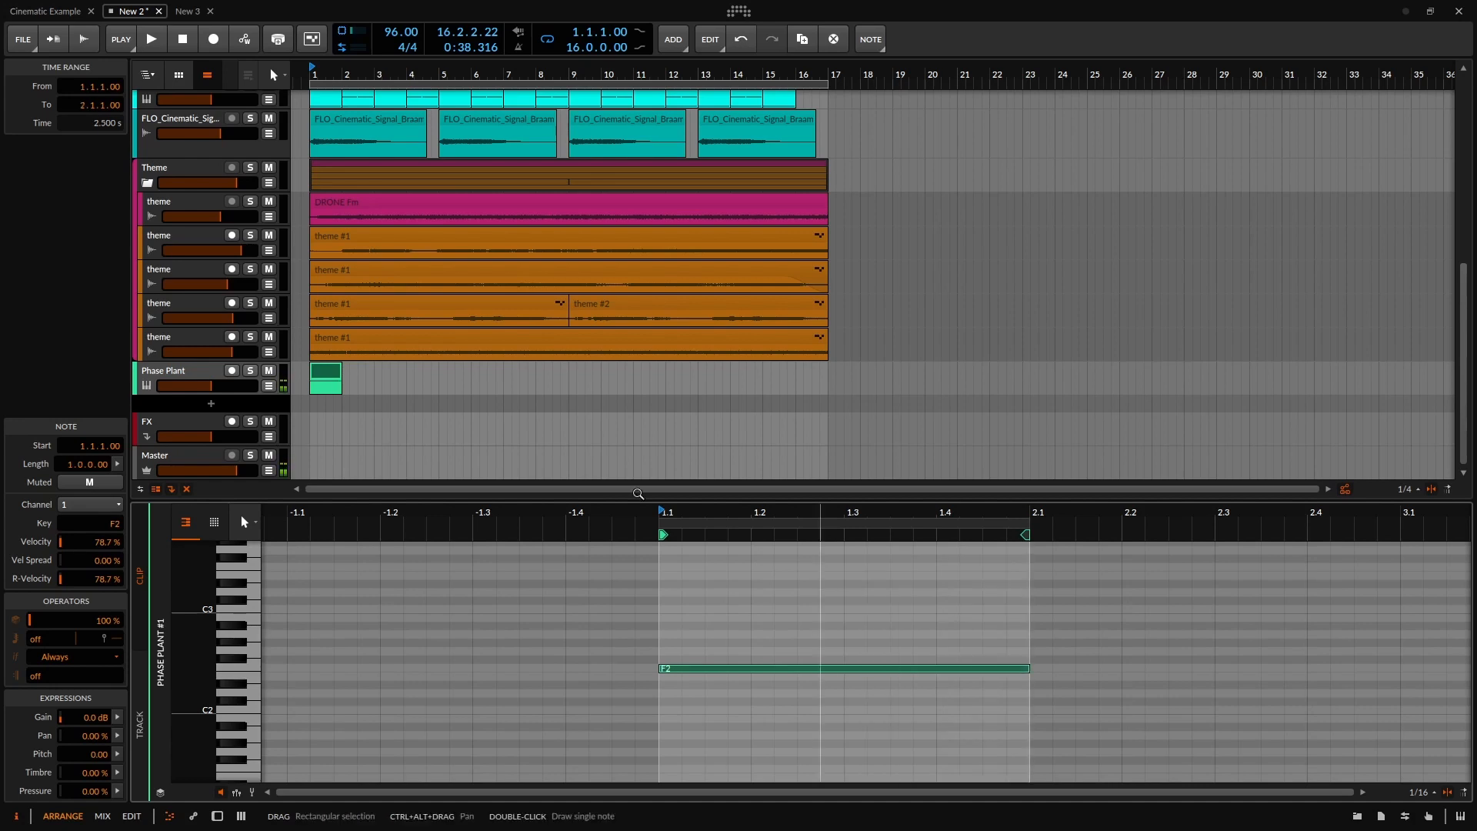
Duplicate the clip across 16 bars, restart playback, set volume near -15.7 dB and show its devices.
{"action": "left_click", "coordinate": [333, 370]}
{"action": "key", "text": "ctrl+d"}
{"action": "key", "text": "ctrl+d"}
{"action": "key", "text": "ctrl+d"}
{"action": "key", "text": "ctrl+d"}
{"action": "key", "text": "ctrl+d"}
{"action": "key", "text": "ctrl+d"}
{"action": "key", "text": "ctrl+d"}
{"action": "key", "text": "ctrl+d"}
{"action": "key", "text": "ctrl+d"}
{"action": "key", "text": "ctrl+d"}
{"action": "key", "text": "ctrl+d"}
{"action": "key", "text": "ctrl+d"}
{"action": "key", "text": "ctrl+d"}
{"action": "key", "text": "ctrl+d"}
{"action": "key", "text": "ctrl+d"}
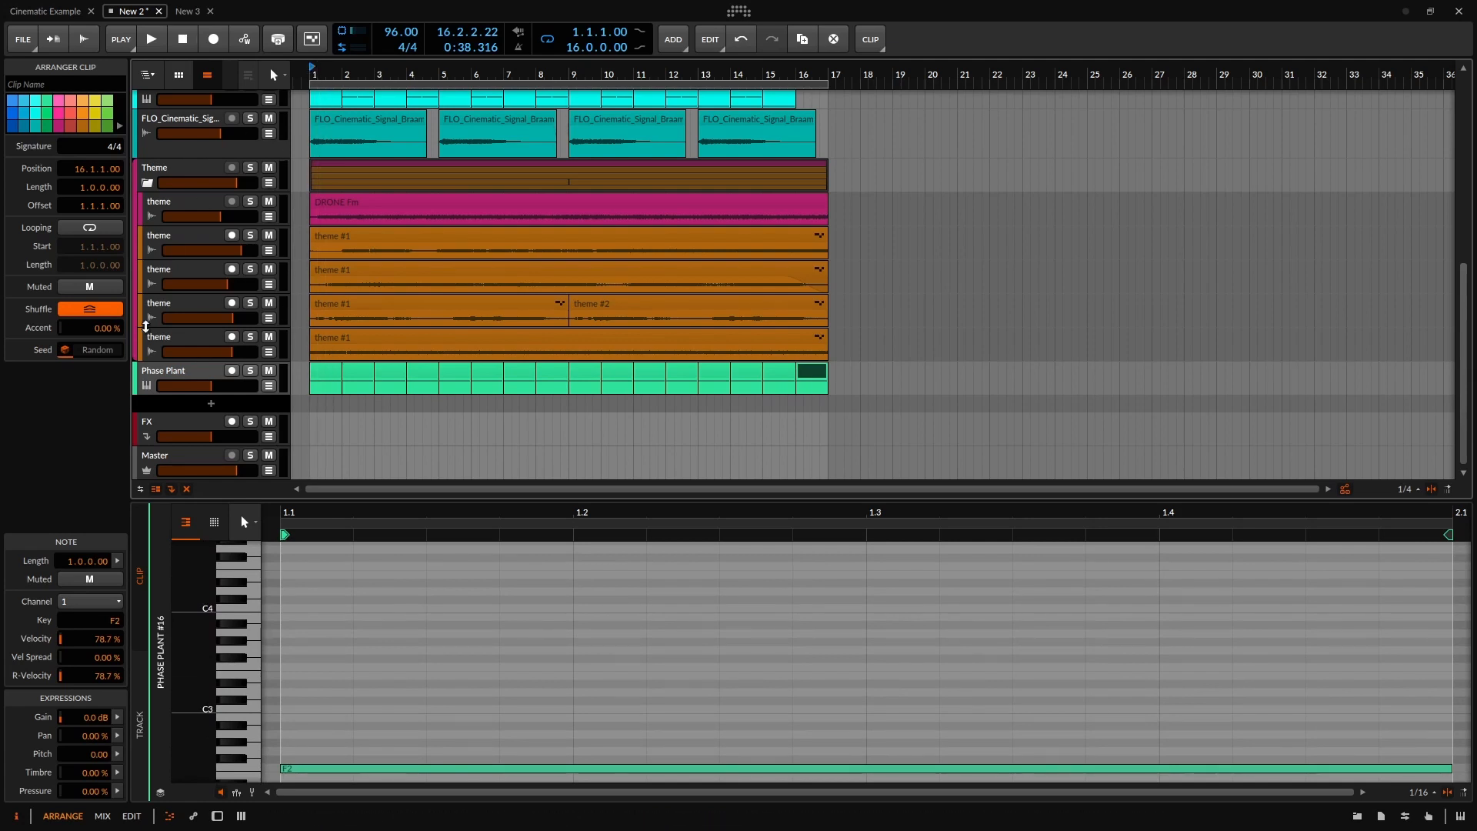
{"action": "left_click_drag", "start_coordinate": [215, 387], "coordinate": [158, 387]}
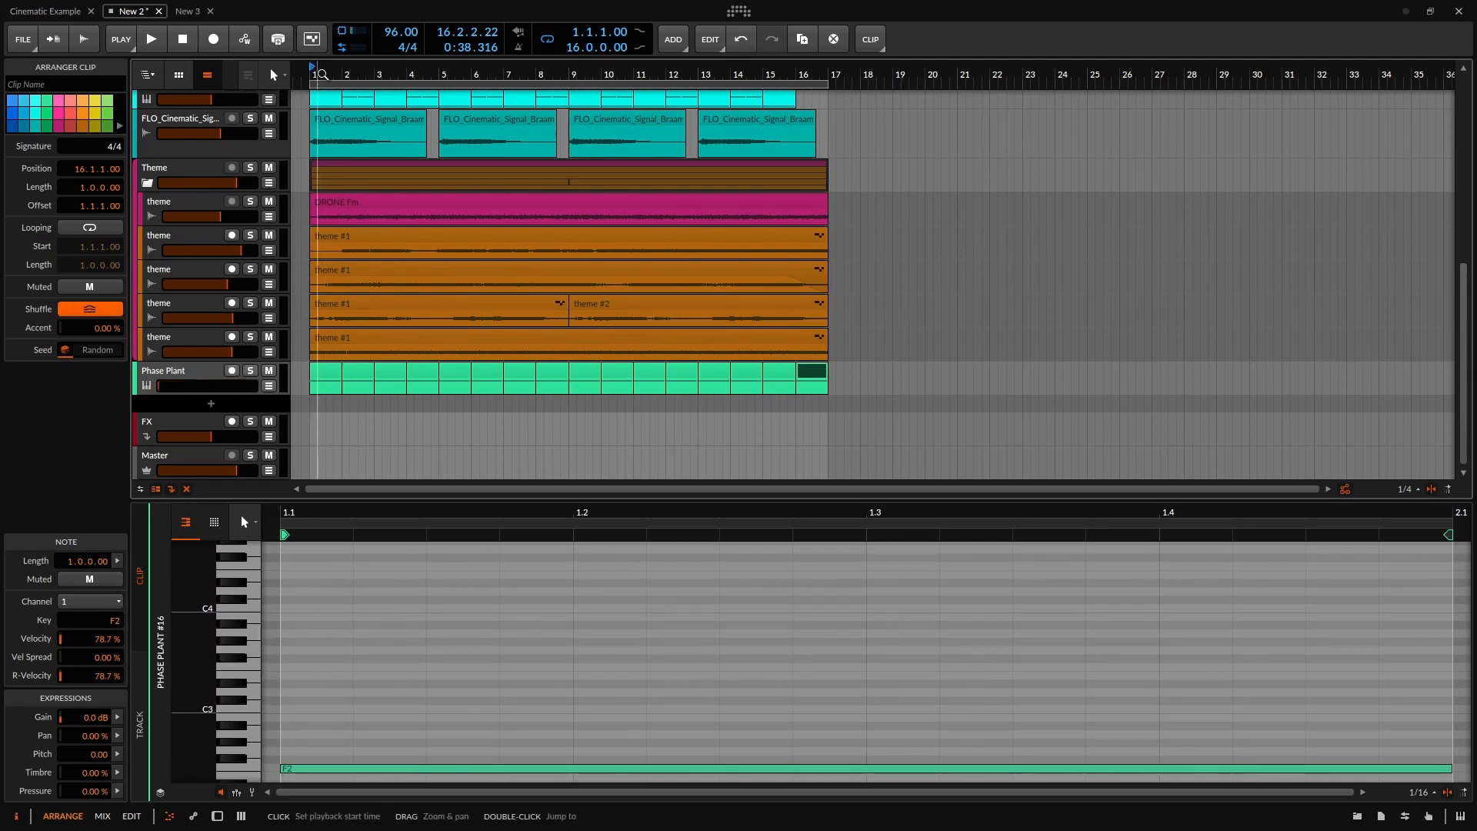
{"action": "key", "text": "space"}
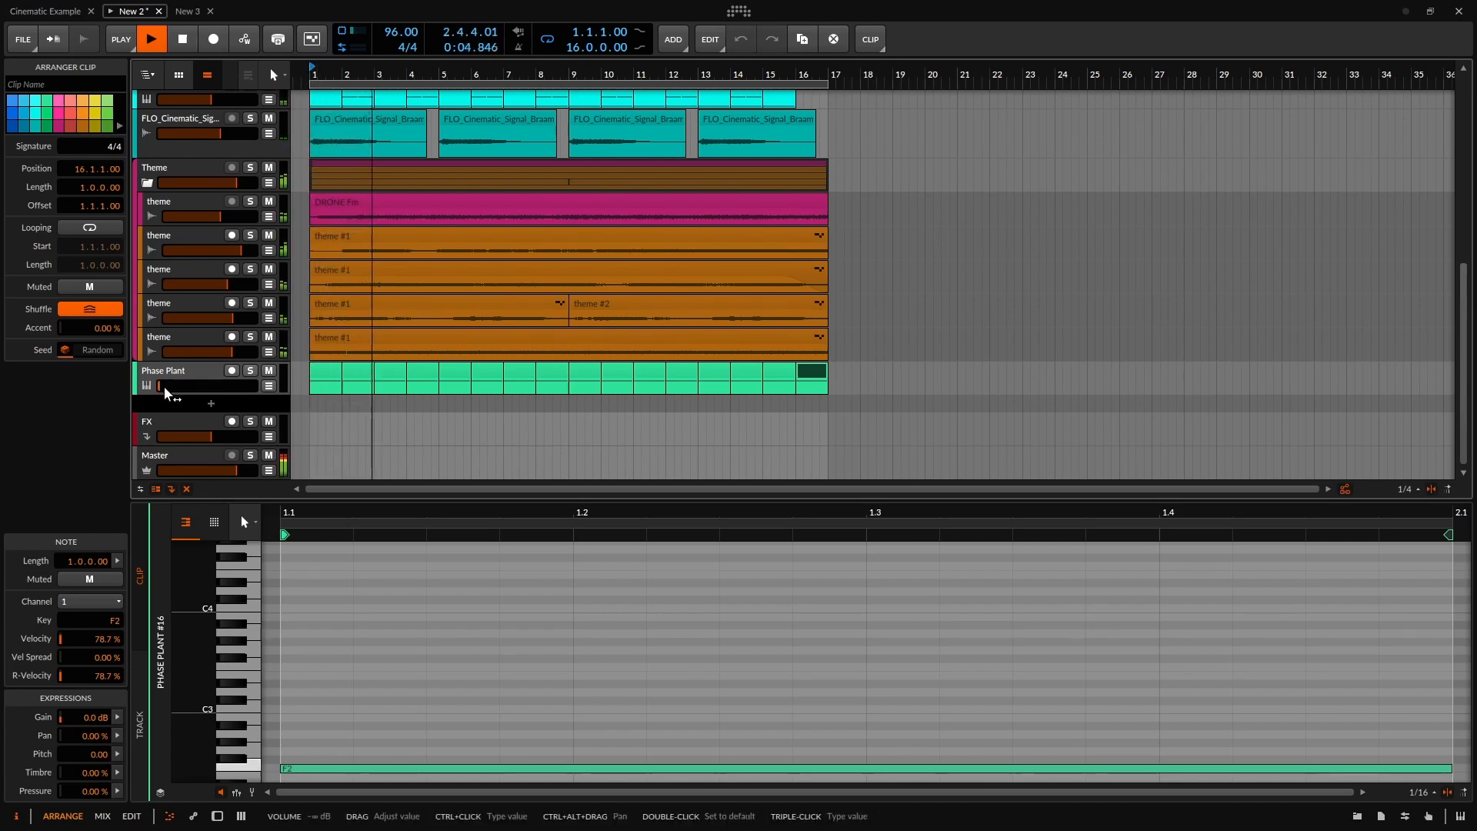
{"action": "left_click_drag", "start_coordinate": [169, 391], "coordinate": [175, 361]}
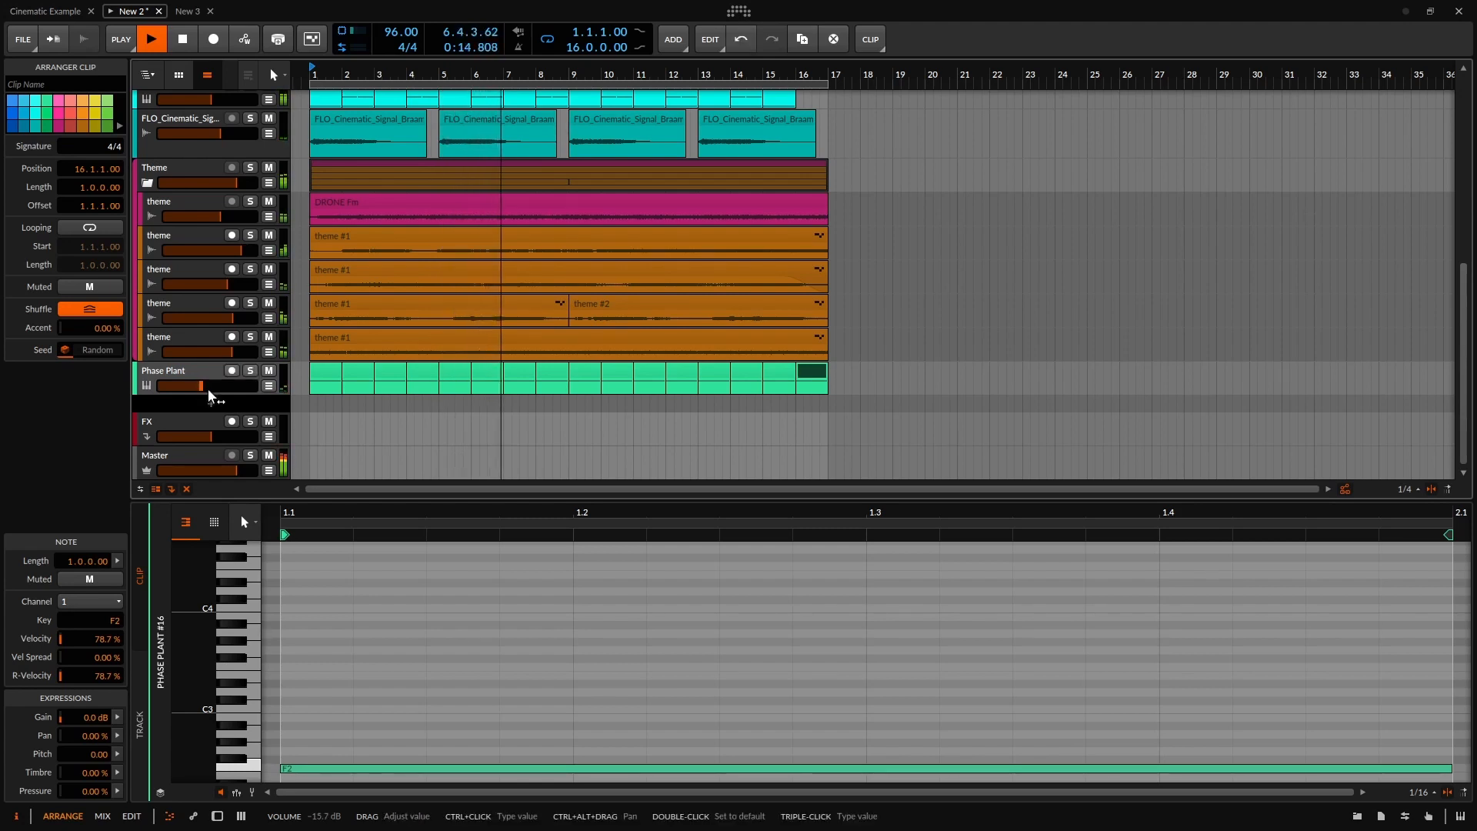
{"action": "double_click", "coordinate": [153, 381]}
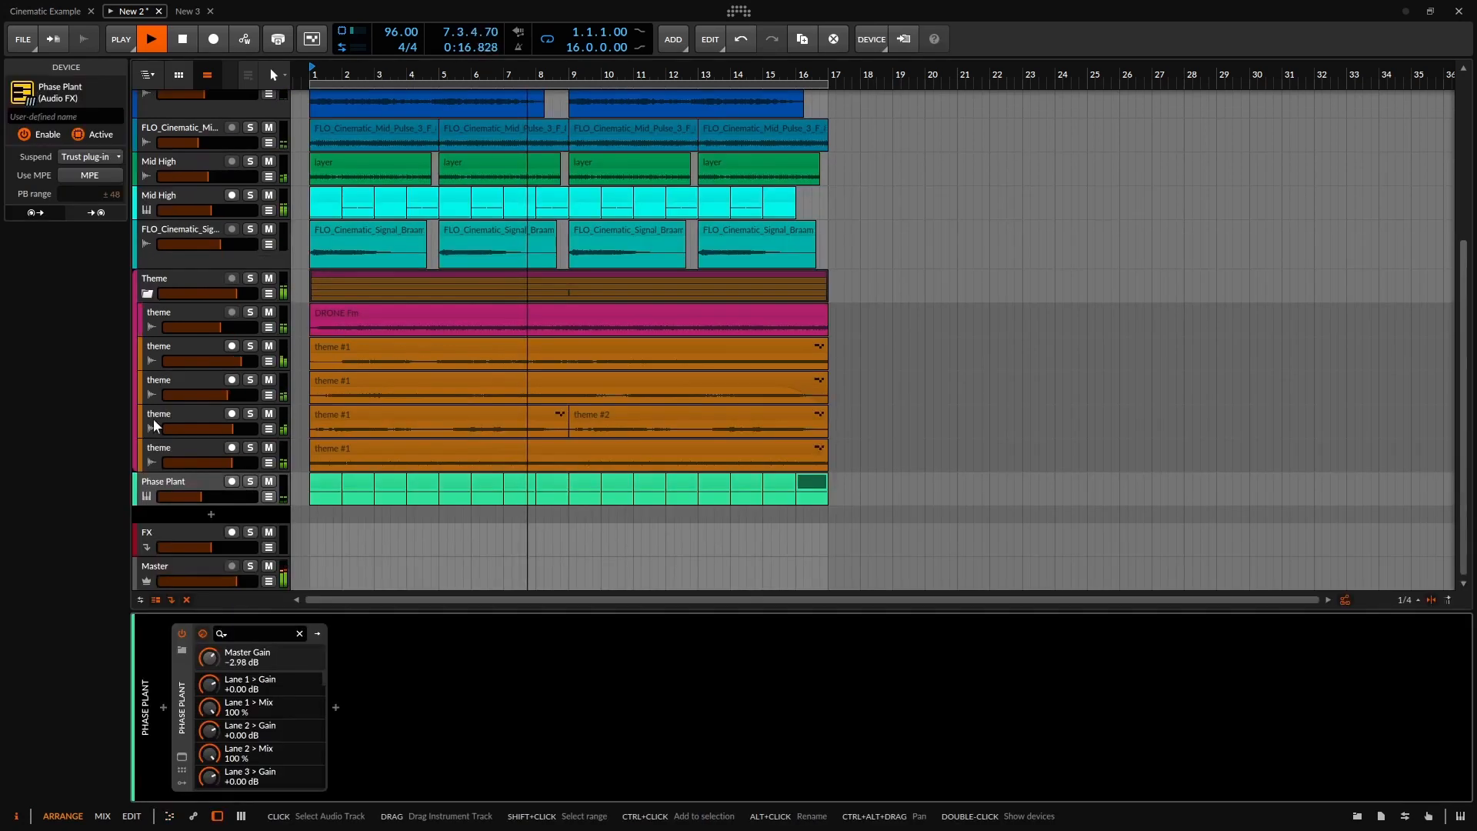
Raise Phase Plant's Frequency Shifter past 73%, Overdrive to 22% and the mod wheel, then close it and stop playback.
{"action": "left_click", "coordinate": [182, 760]}
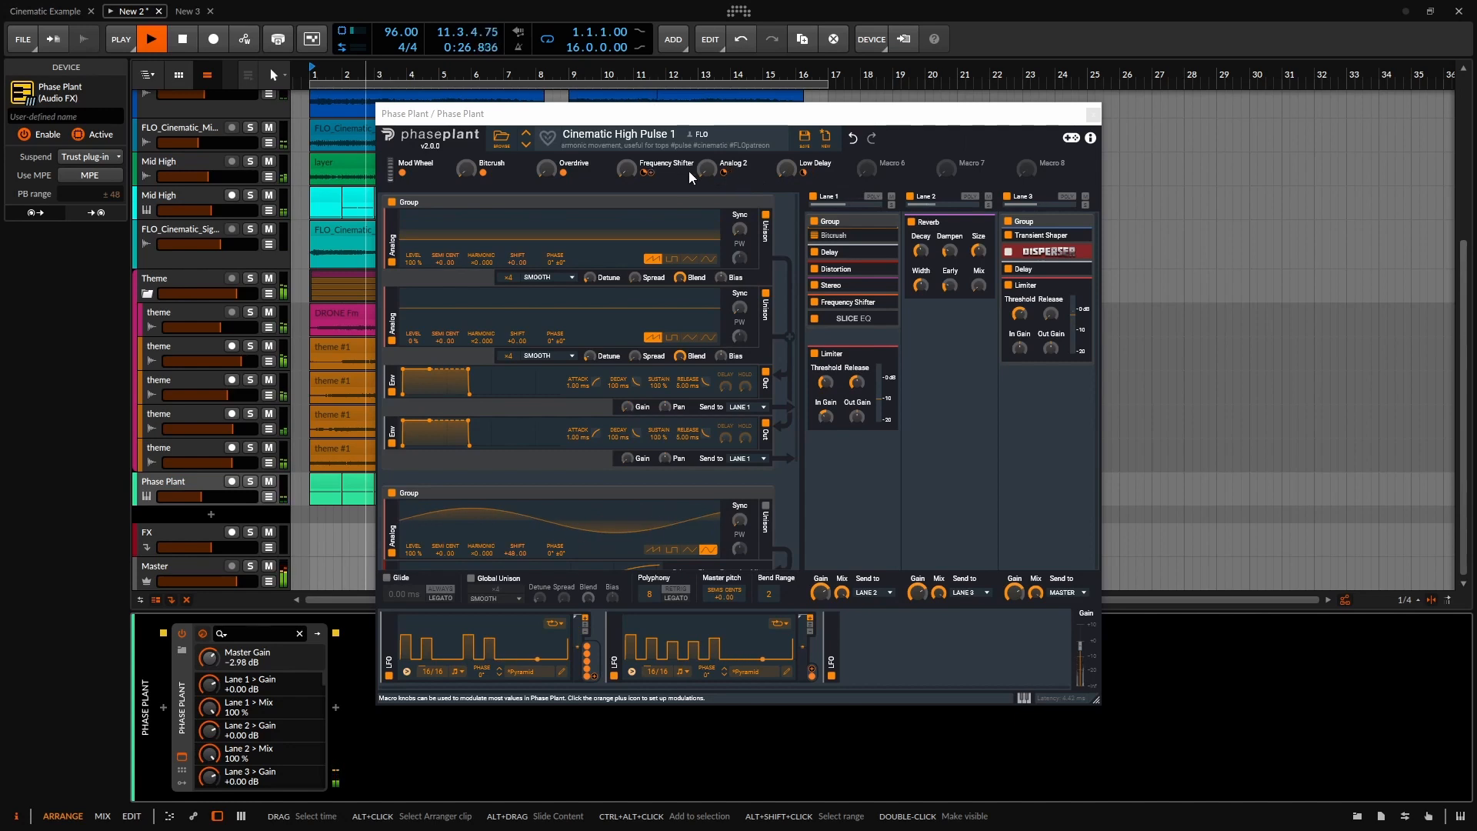
{"action": "left_click_drag", "start_coordinate": [690, 178], "coordinate": [787, 164]}
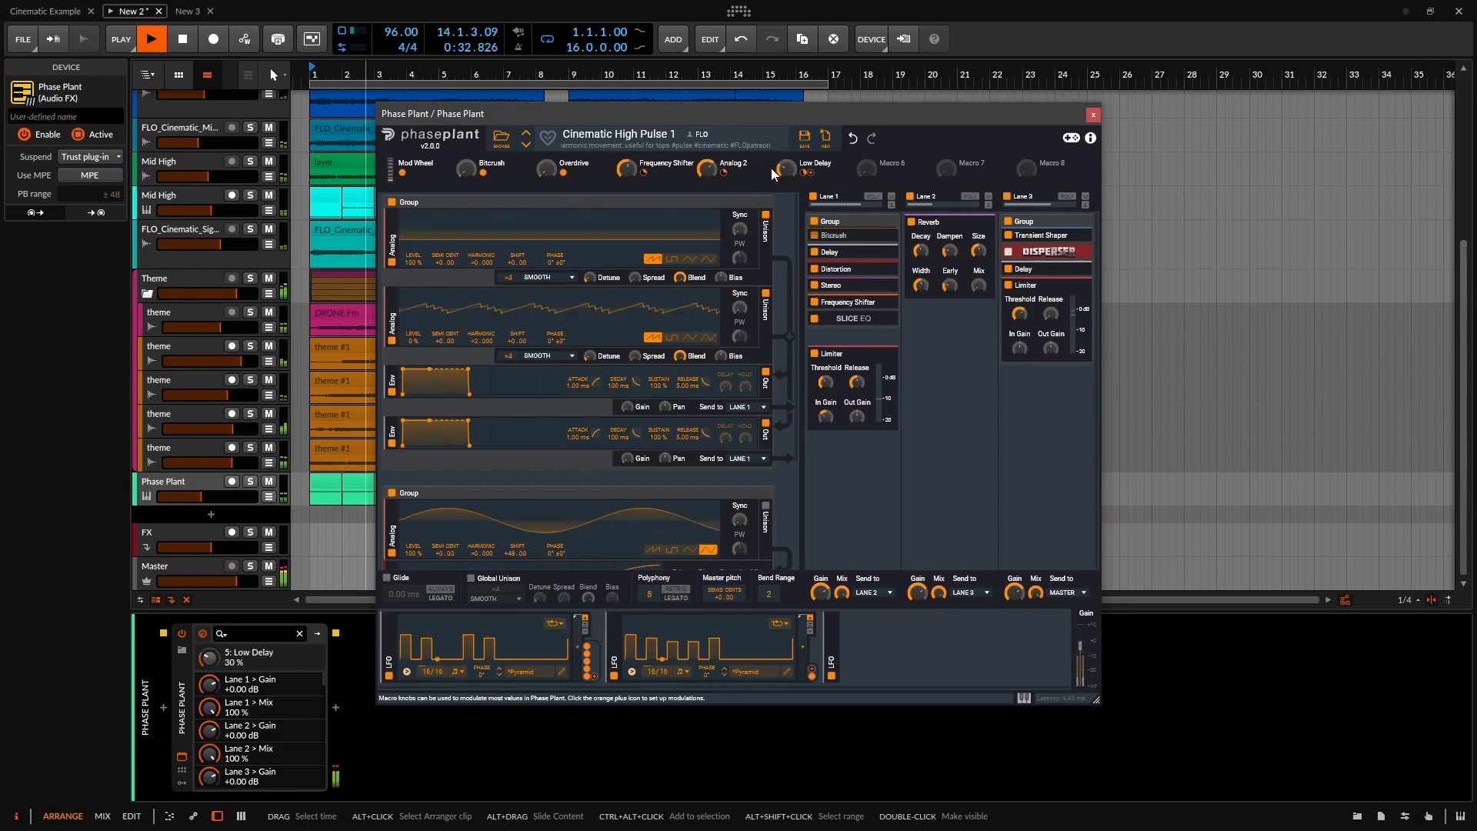
{"action": "left_click_drag", "start_coordinate": [546, 170], "coordinate": [546, 154]}
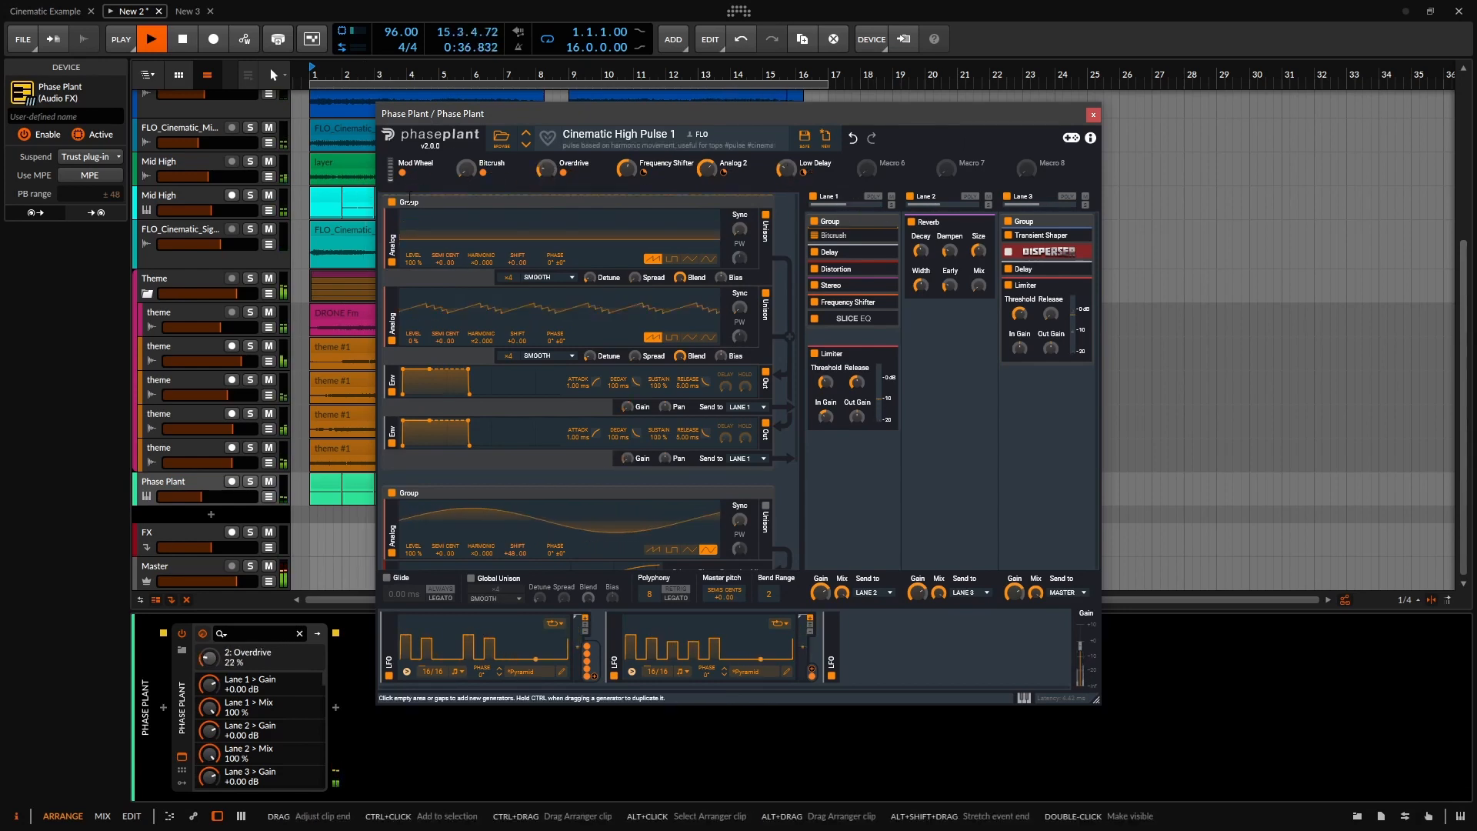
{"action": "left_click_drag", "start_coordinate": [390, 176], "coordinate": [440, 139]}
{"action": "left_click", "coordinate": [627, 168]}
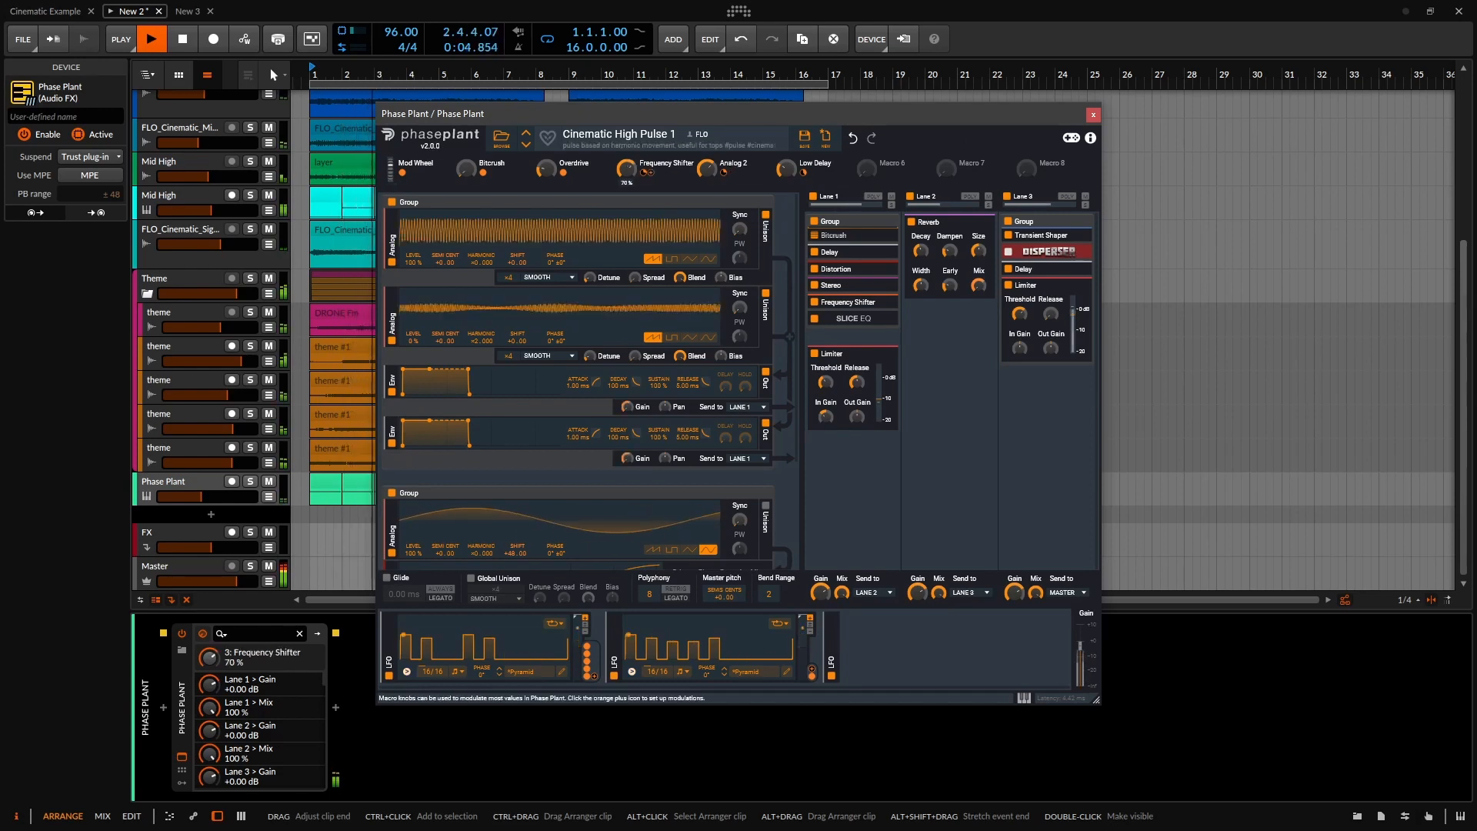
{"action": "left_click_drag", "start_coordinate": [627, 168], "coordinate": [627, 155]}
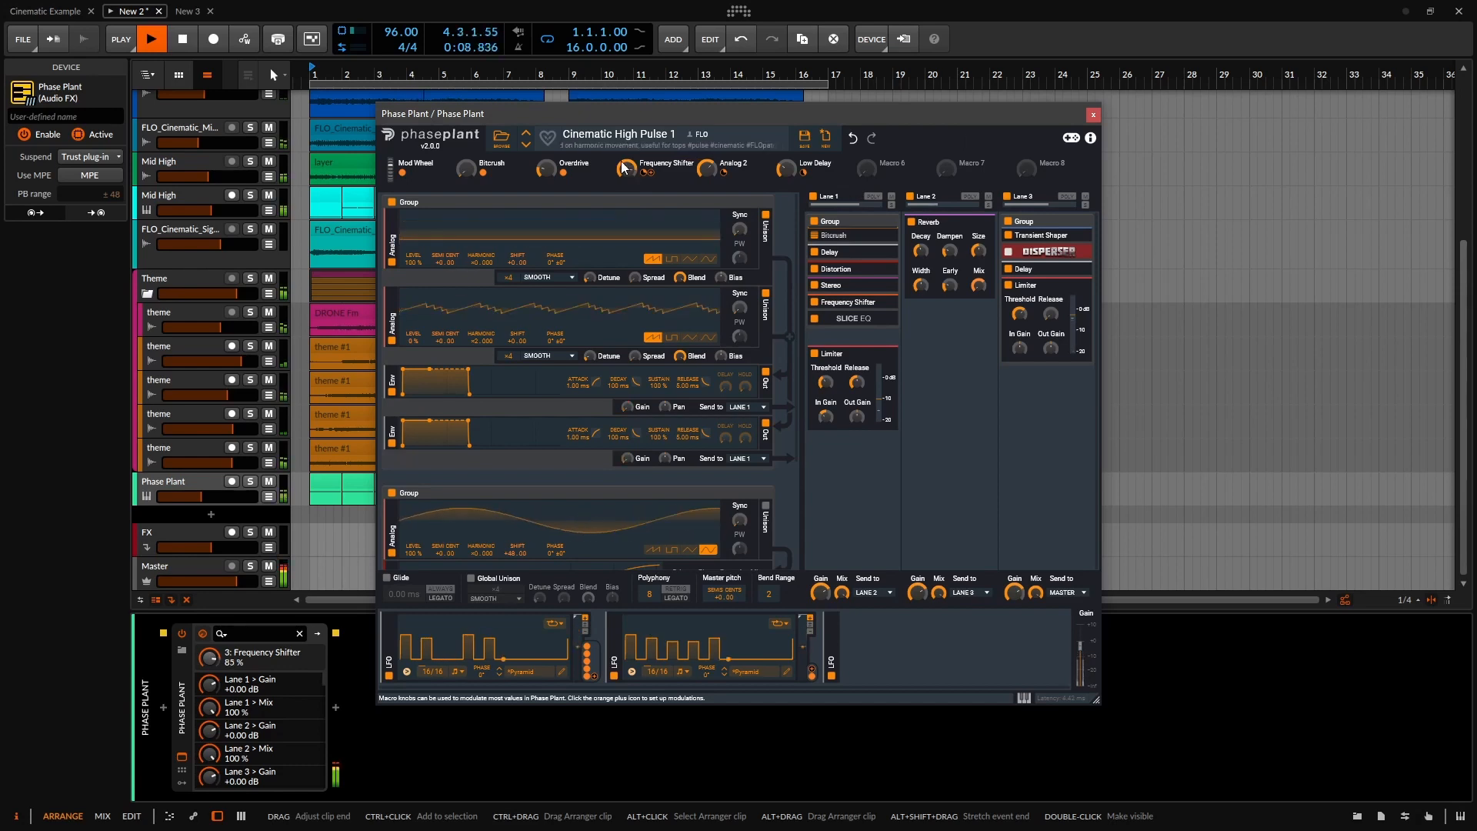
{"action": "left_click", "coordinate": [467, 171]}
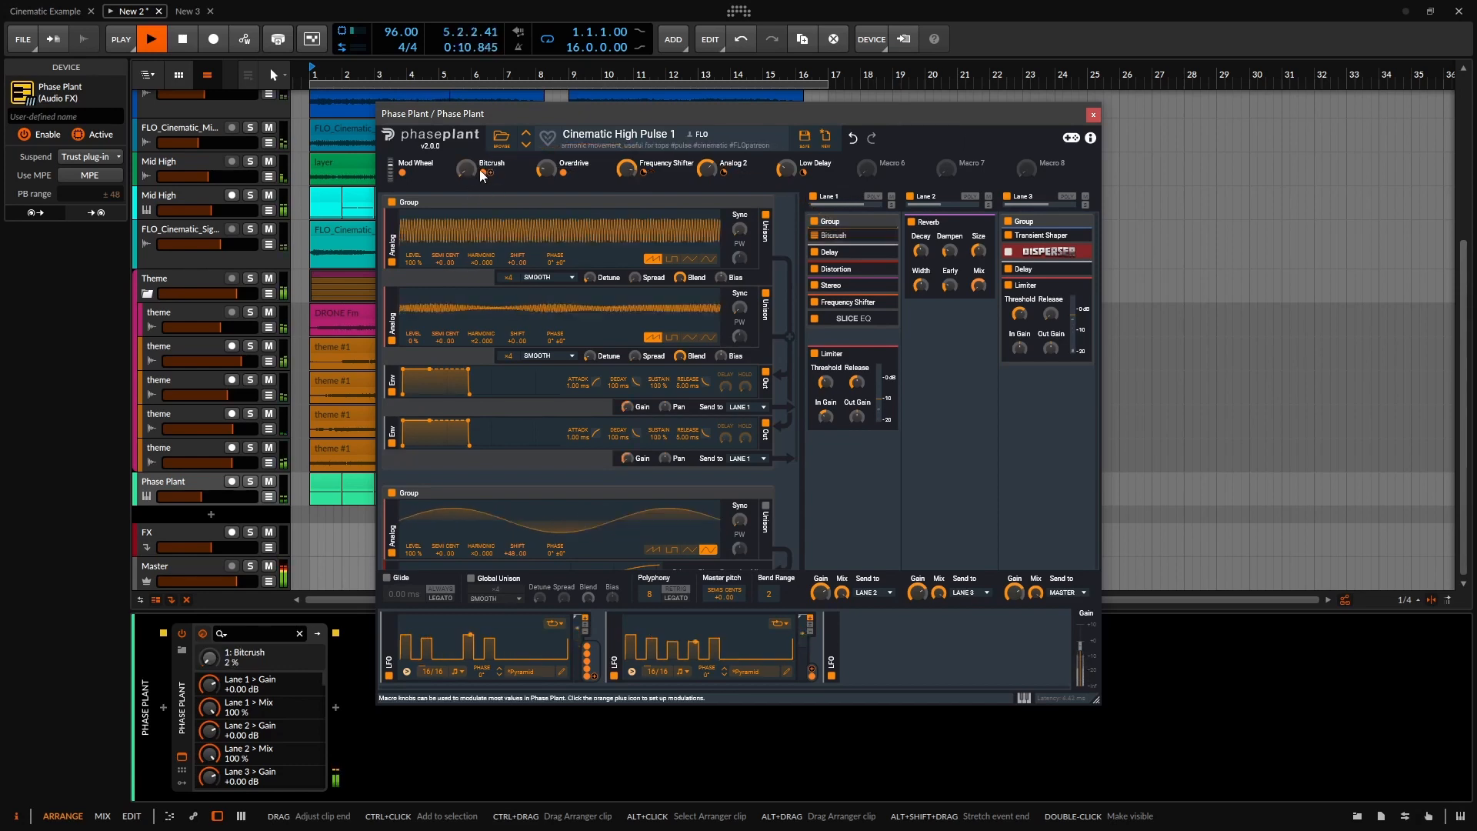
{"action": "left_click", "coordinate": [1094, 115]}
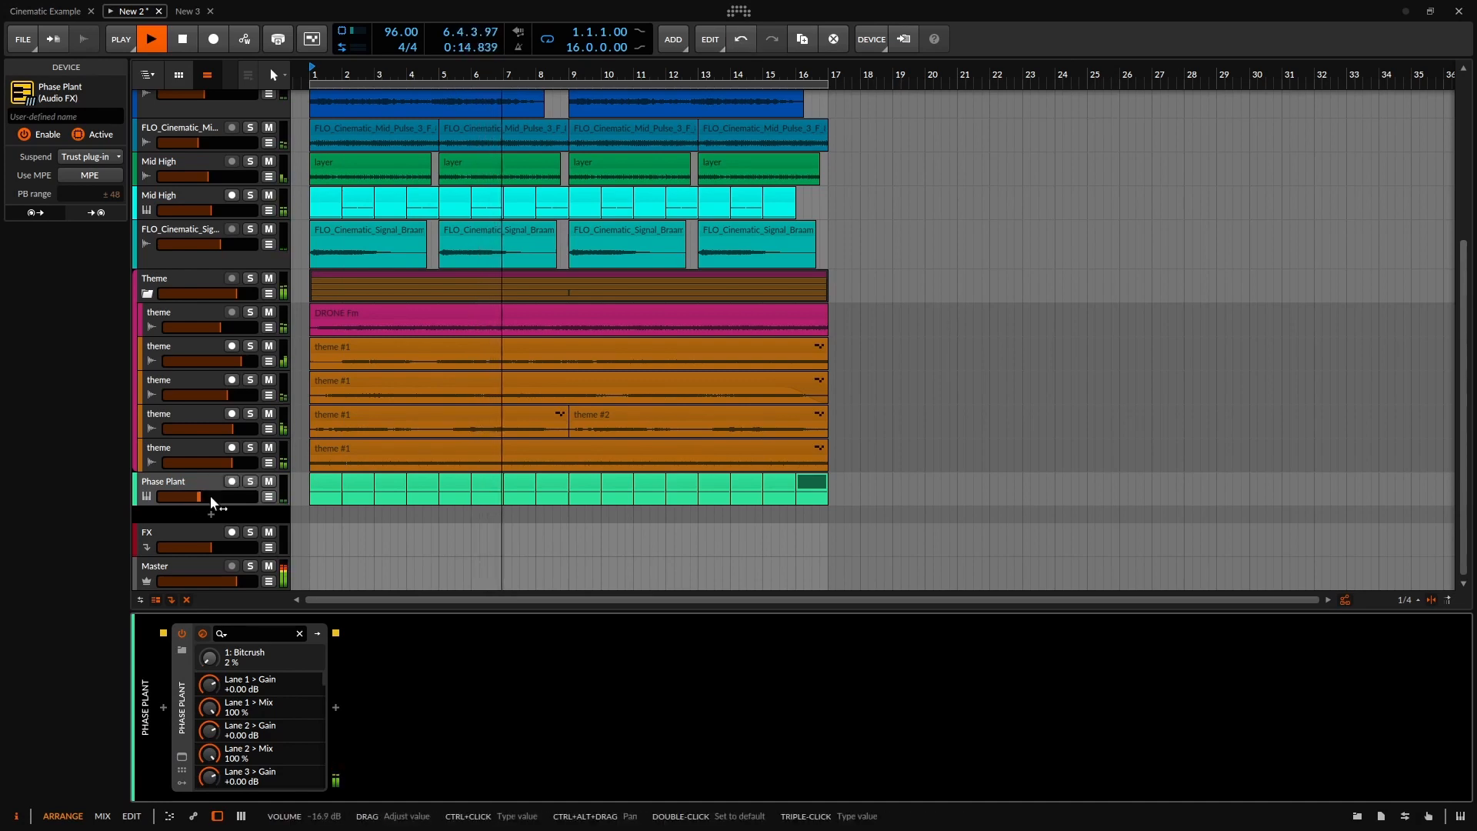
{"action": "key", "text": "space"}
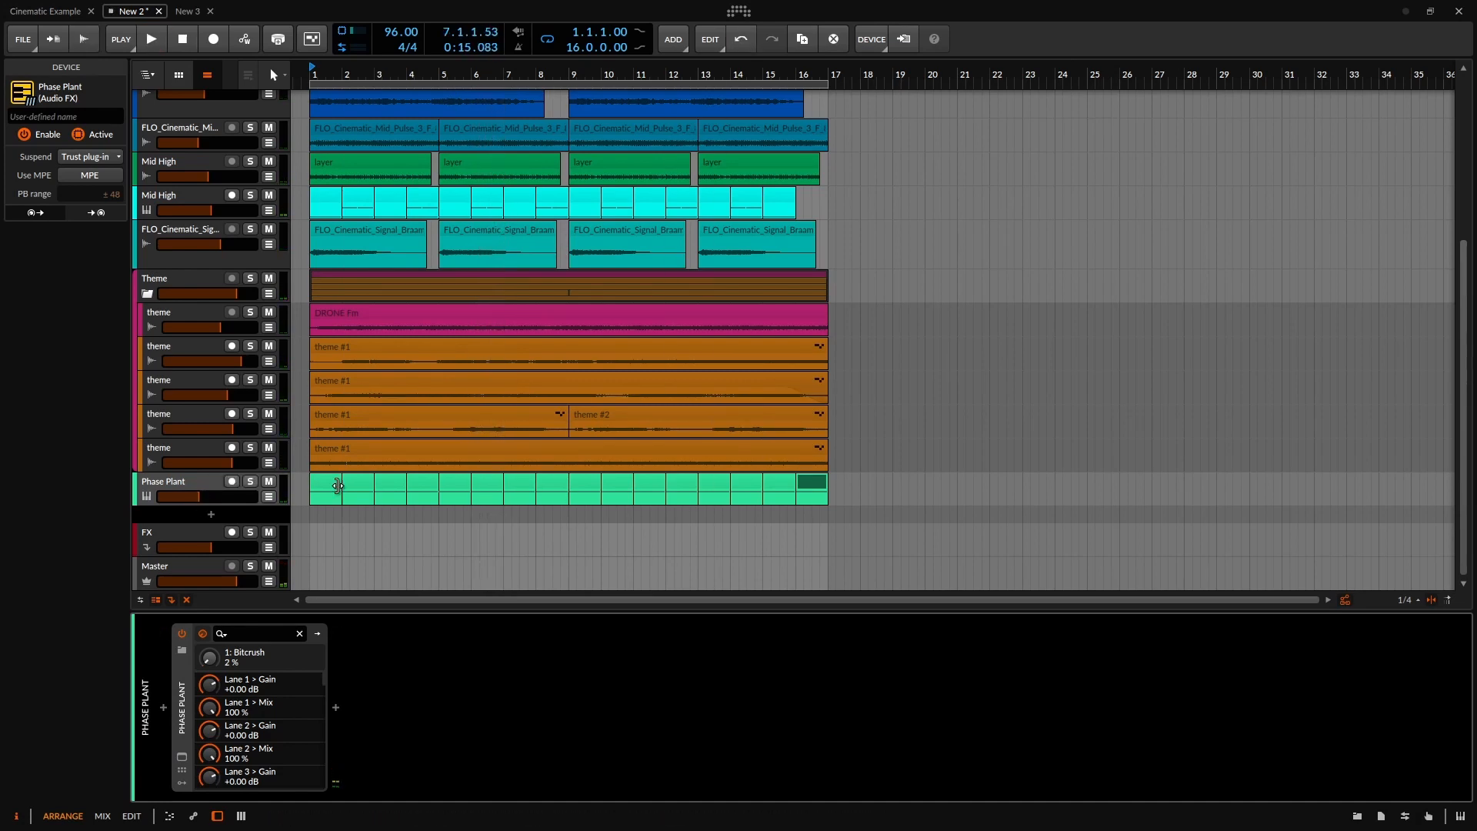
Add a new instrument track with Phase Plant, found by searching 'pha' in the device browser.
{"action": "left_click", "coordinate": [201, 508]}
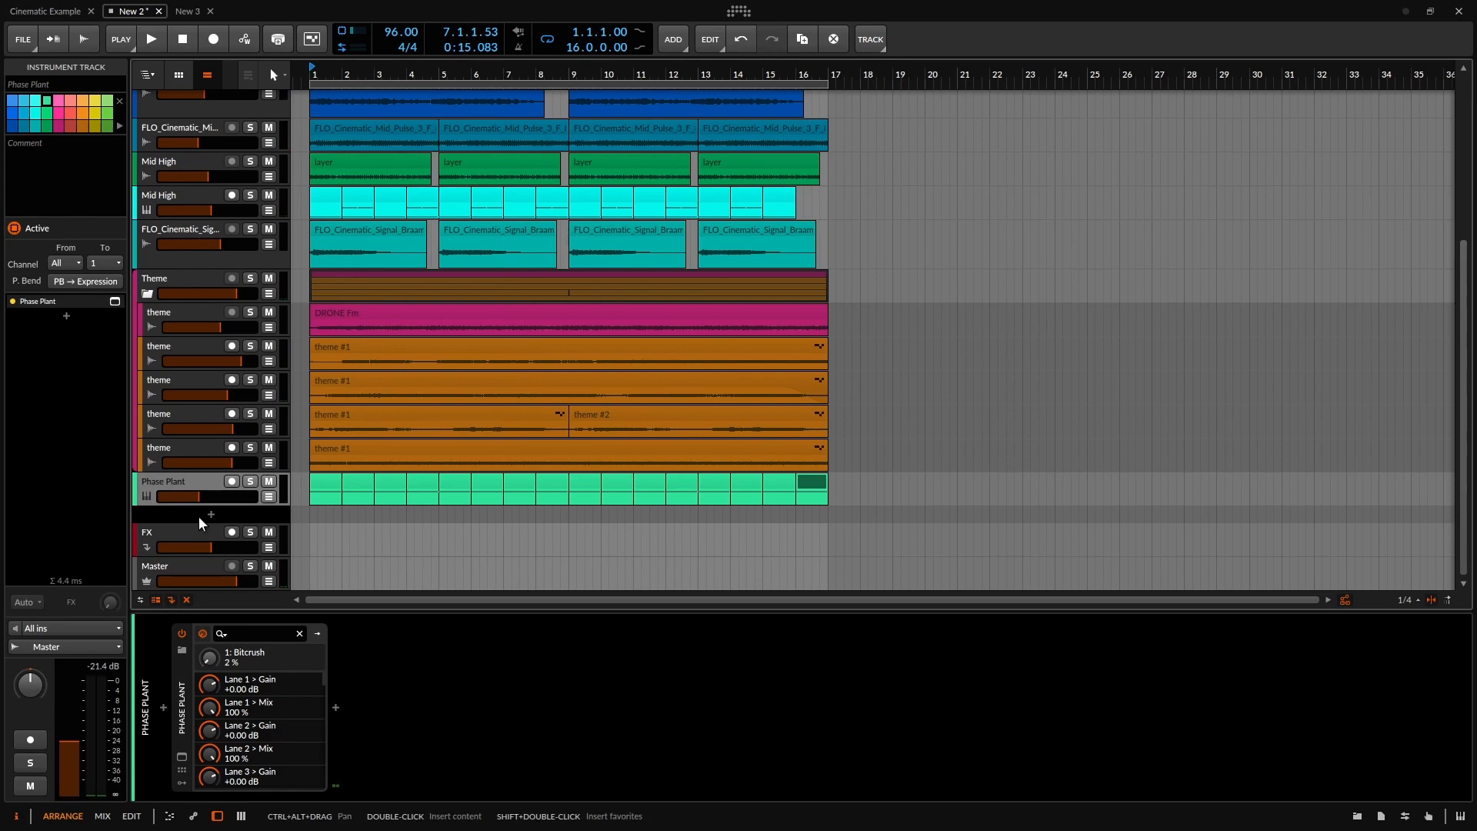
{"action": "left_click", "coordinate": [209, 511]}
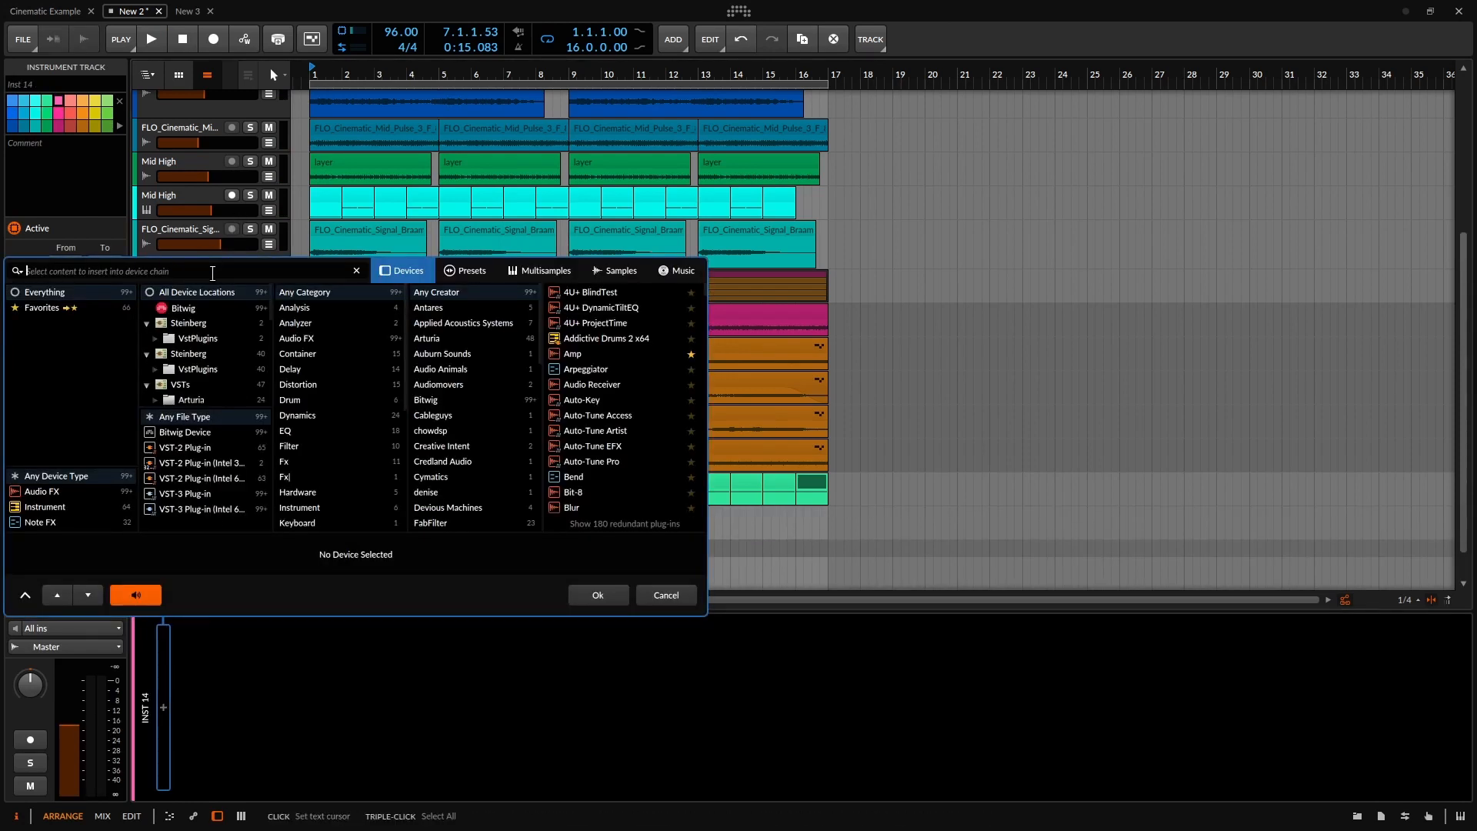
{"action": "type", "text": "phaase"}
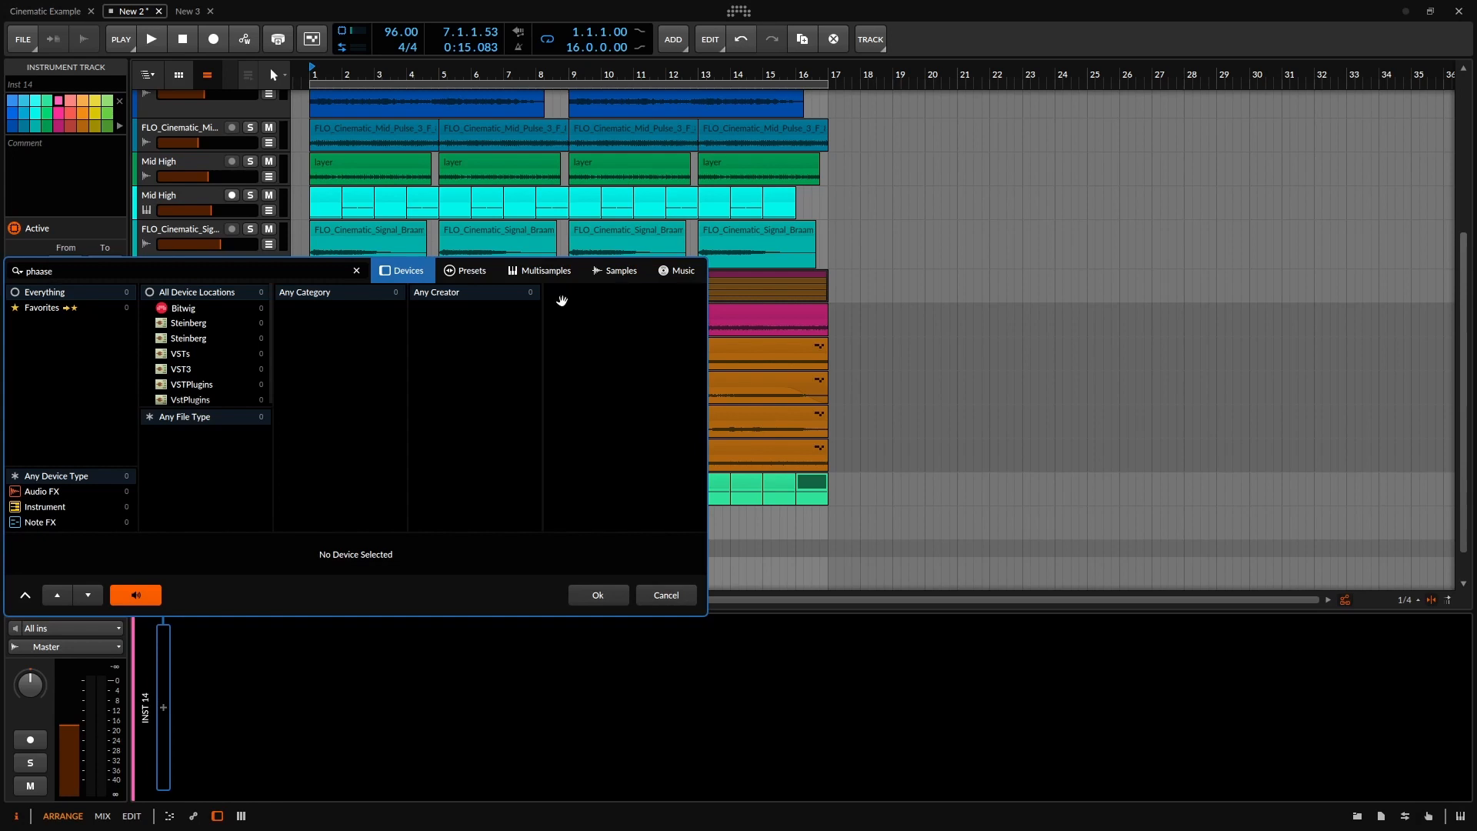
{"action": "key", "text": "BackSpace"}
{"action": "key", "text": "BackSpace"}
{"action": "key", "text": "BackSpace"}
{"action": "left_click", "coordinate": [559, 295]}
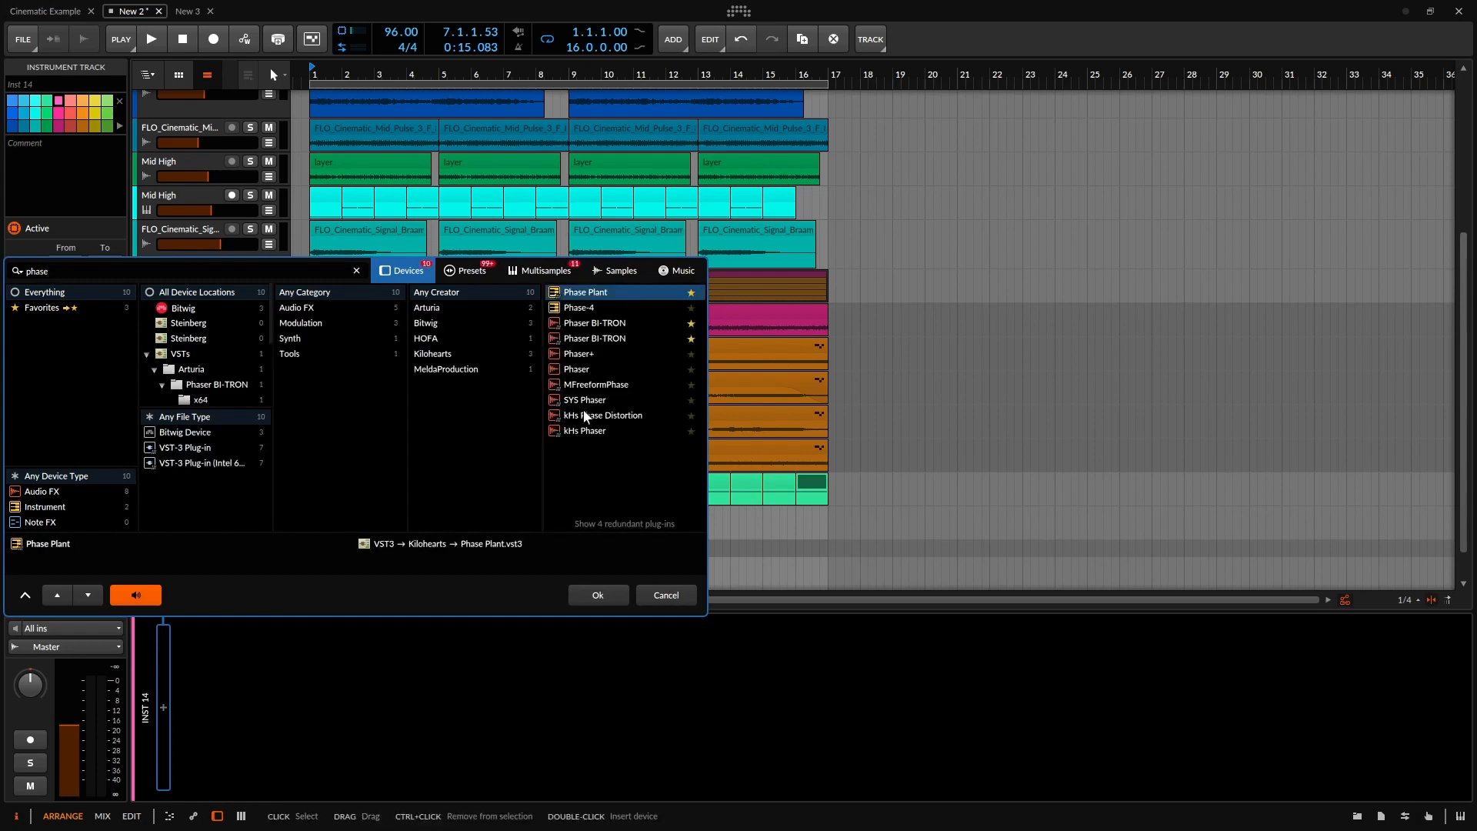
{"action": "left_click", "coordinate": [599, 595]}
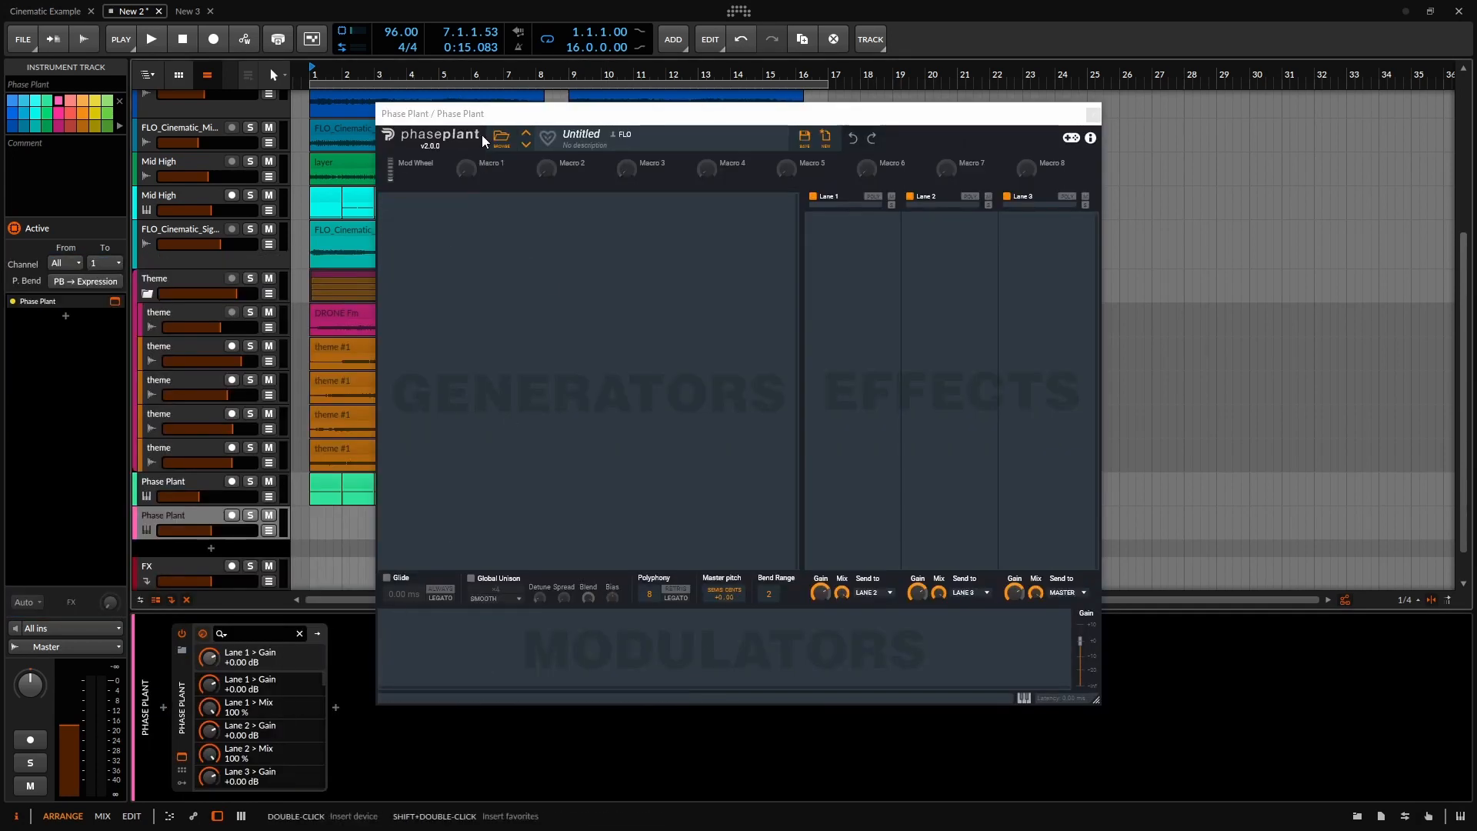
Load the Cinematic Heavy Pulse 2 preset into Phase Plant and close its windows.
{"action": "left_click", "coordinate": [501, 138]}
{"action": "left_click", "coordinate": [440, 164]}
{"action": "type", "text": "ci"}
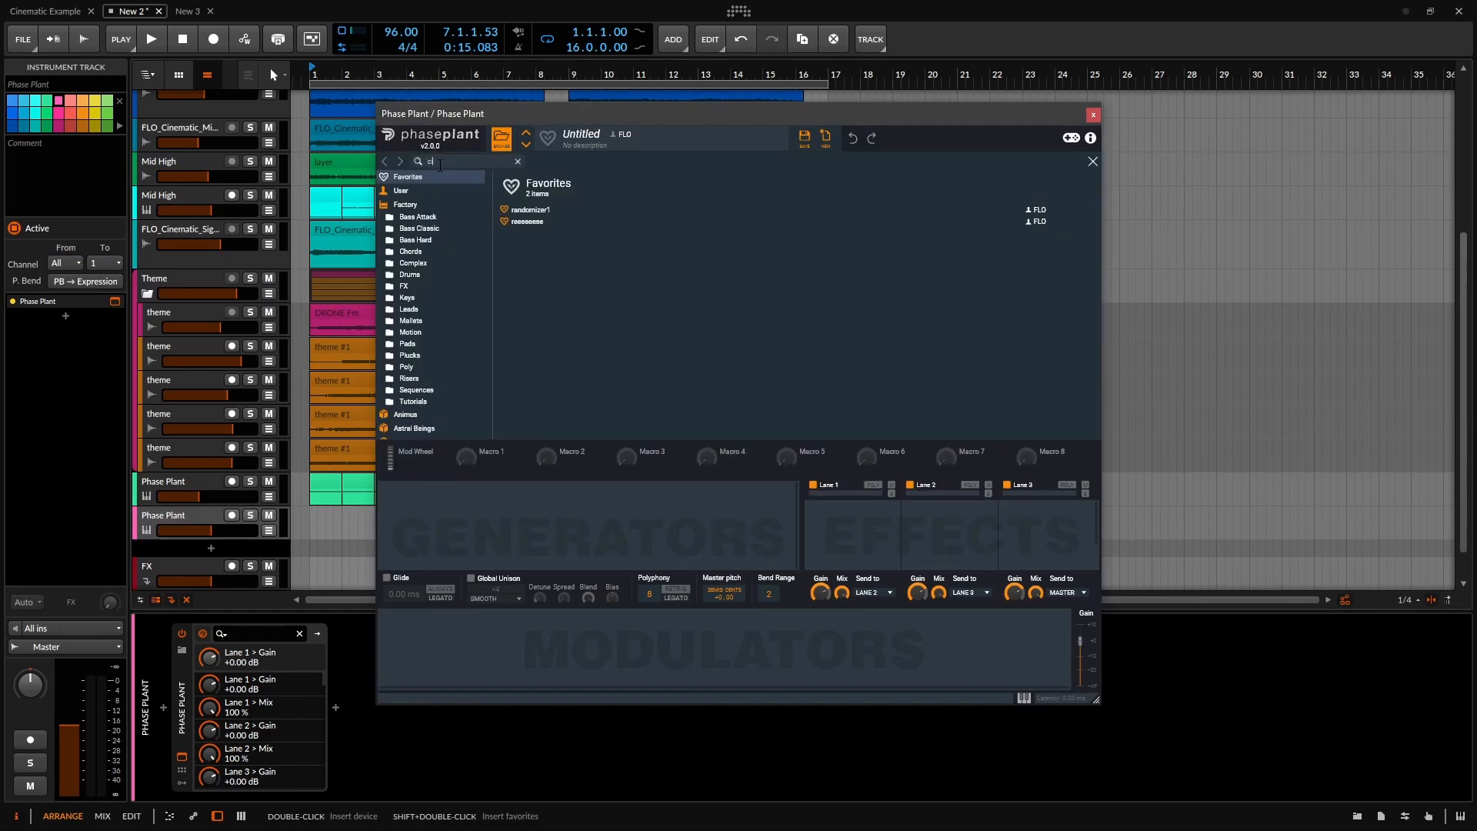
{"action": "type", "text": "nemat"}
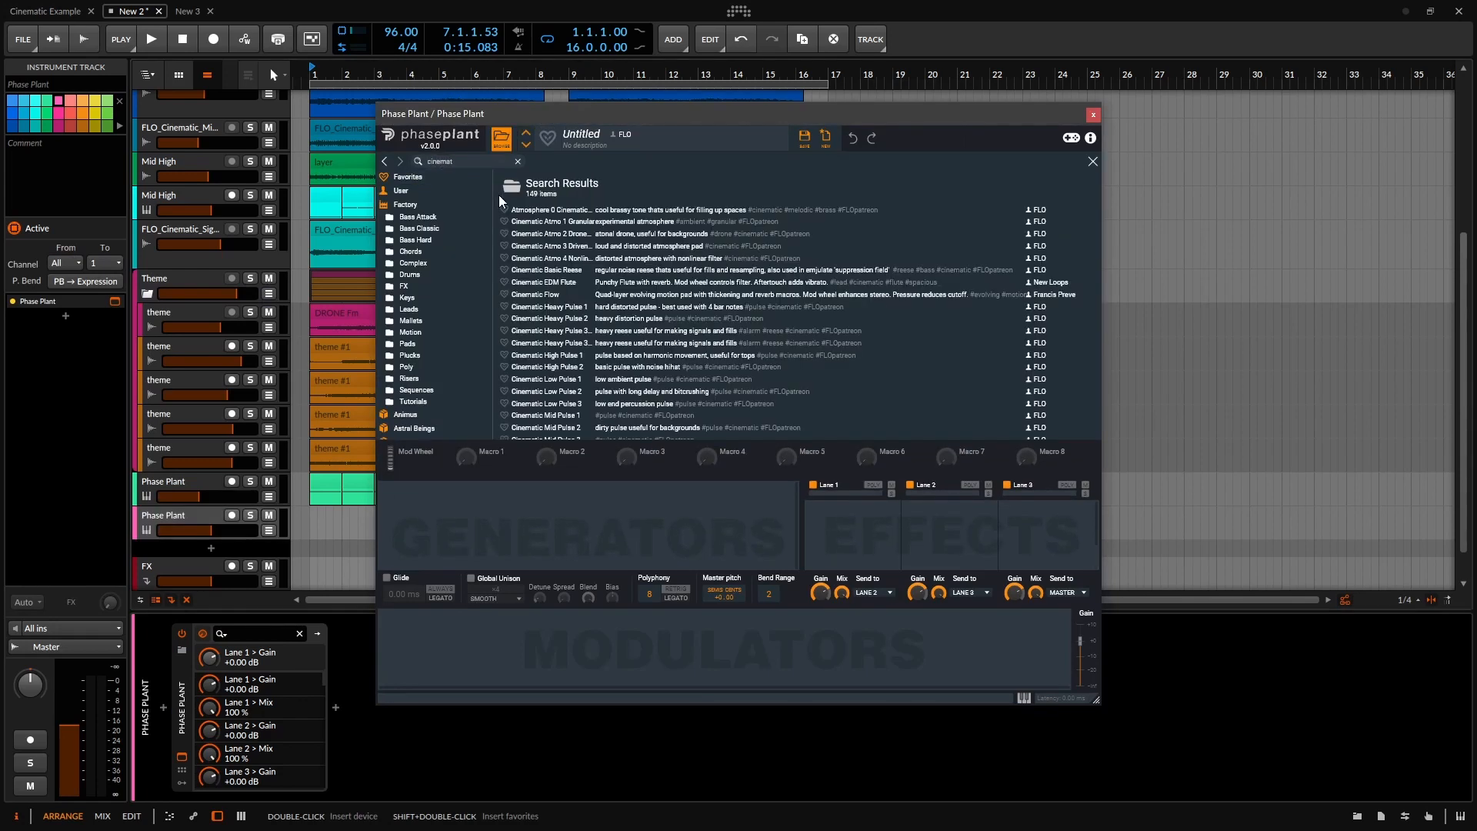
{"action": "type", "text": "ivc"}
{"action": "left_click", "coordinate": [598, 317]}
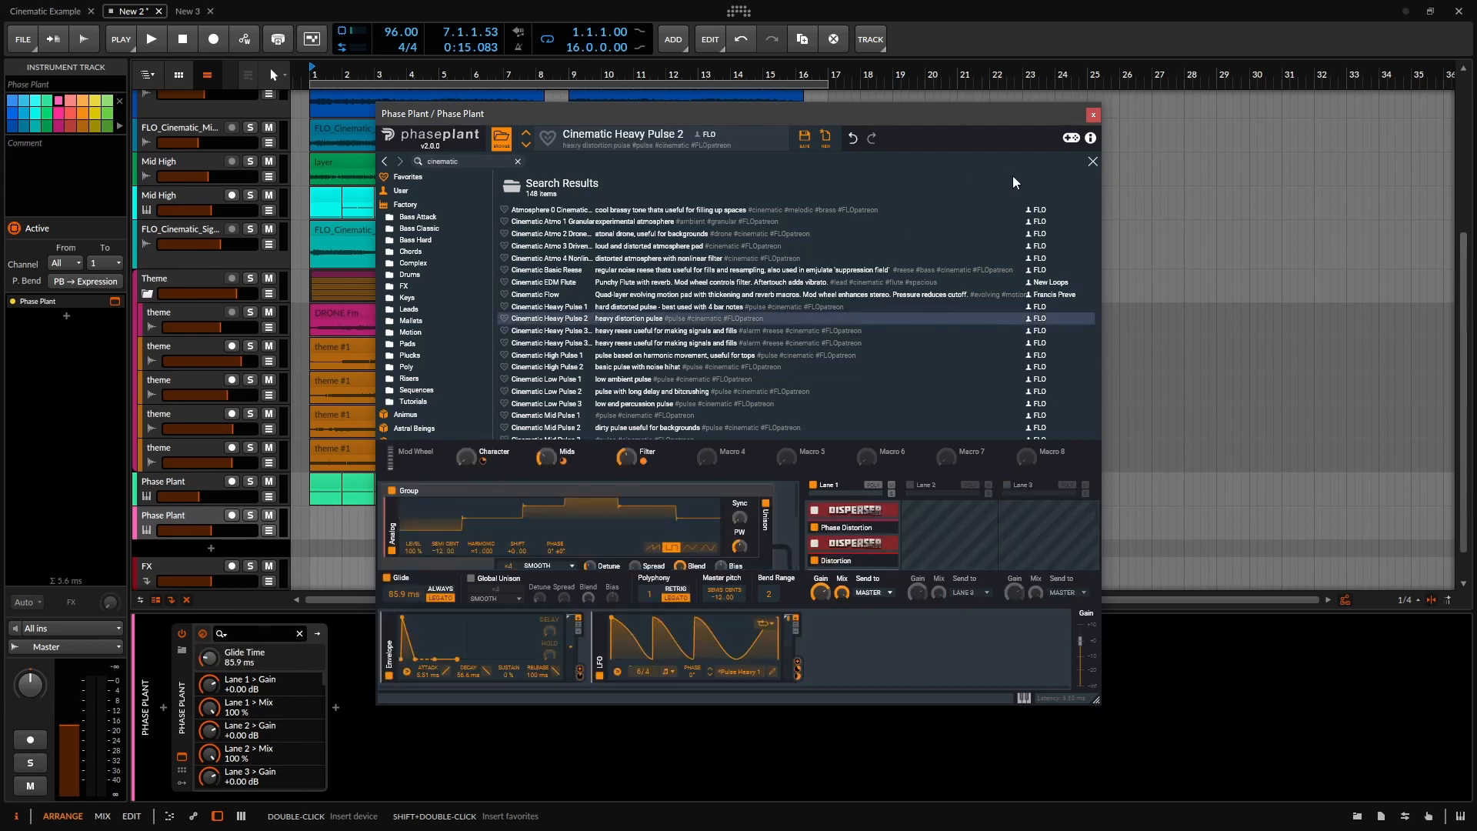
{"action": "left_click", "coordinate": [1093, 162]}
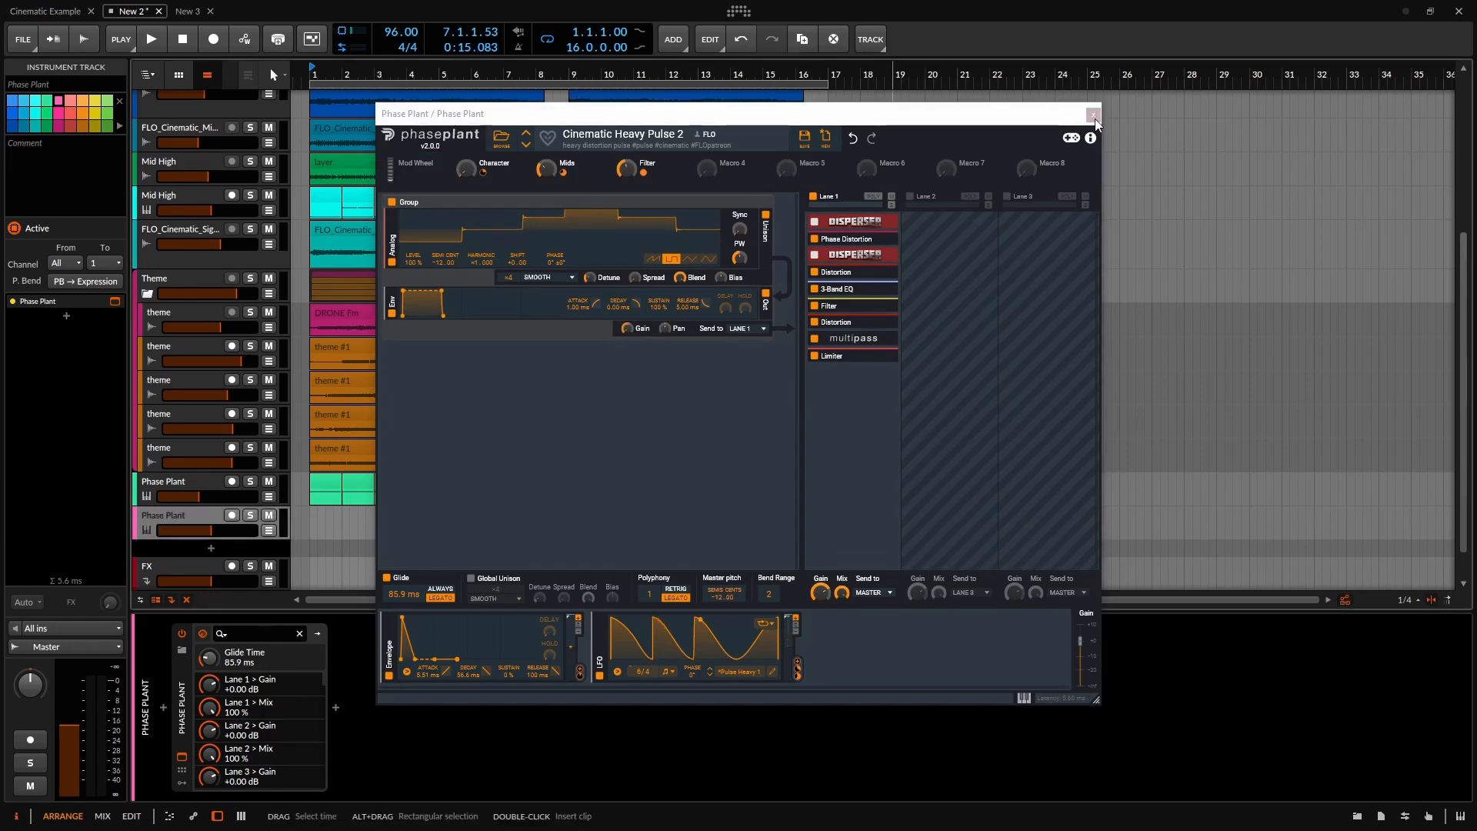
{"action": "left_click", "coordinate": [1094, 117]}
Create a clip at bar 15 on the new track, extend it to bar 17, and open it.
{"action": "left_click", "coordinate": [767, 525]}
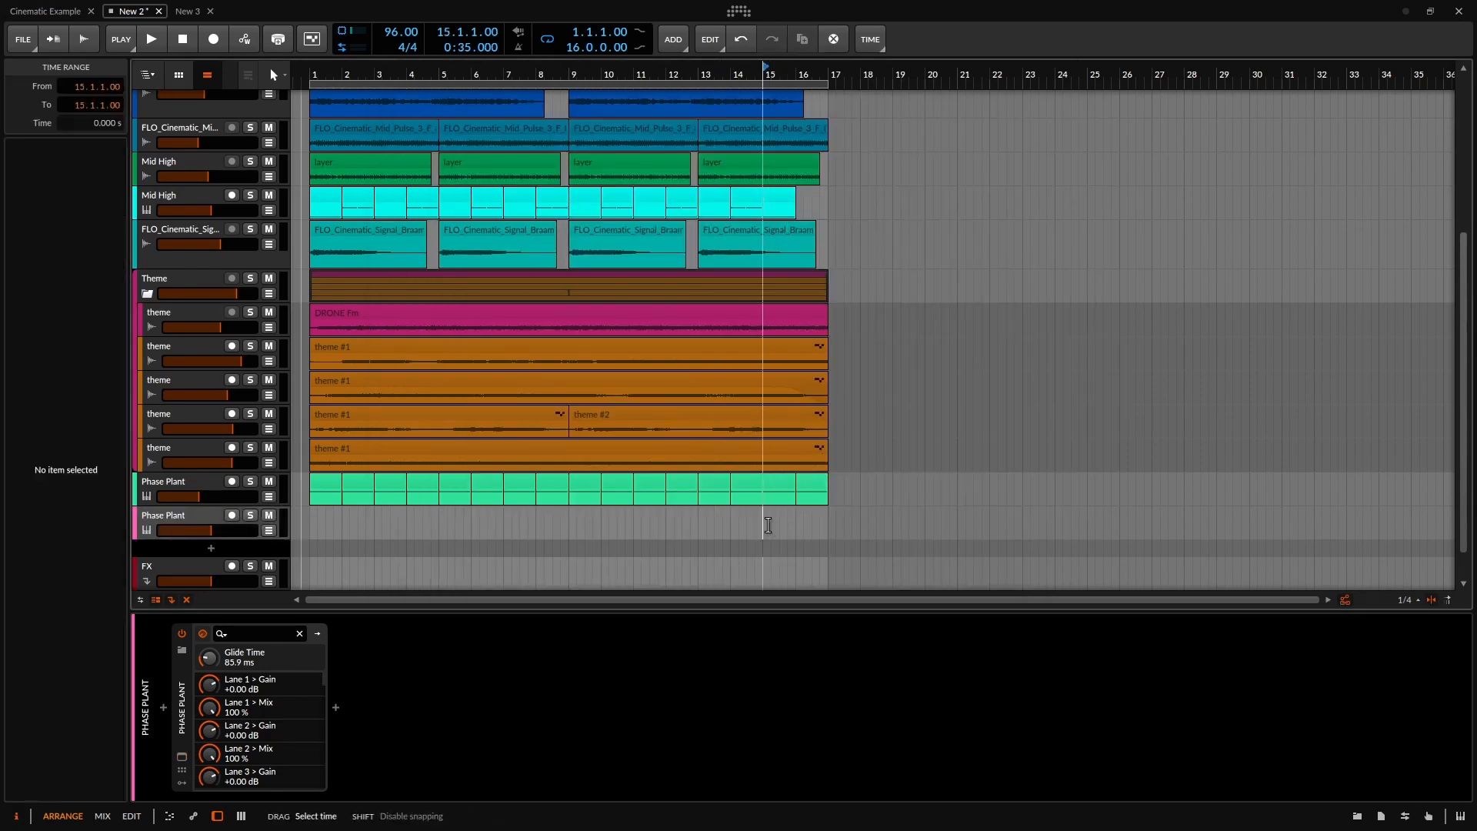
{"action": "double_click", "coordinate": [768, 525]}
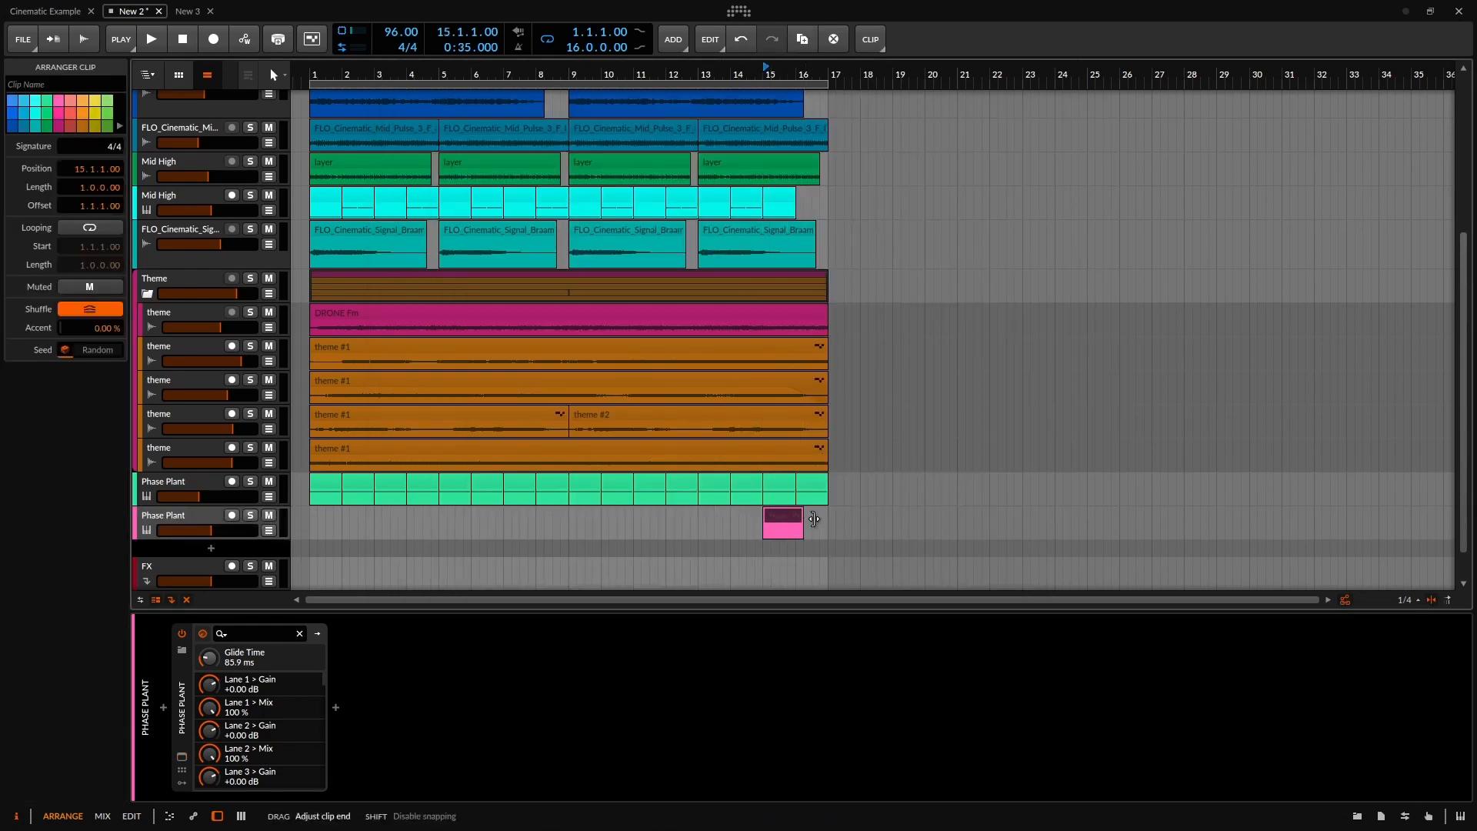
{"action": "left_click_drag", "start_coordinate": [814, 518], "coordinate": [830, 519]}
{"action": "double_click", "coordinate": [803, 523]}
Draw two back-to-back one-bar F2 notes, set a loop range after bar 17, and start playback.
{"action": "scroll", "coordinate": [319, 645], "scroll_direction": "down", "scroll_amount": 2}
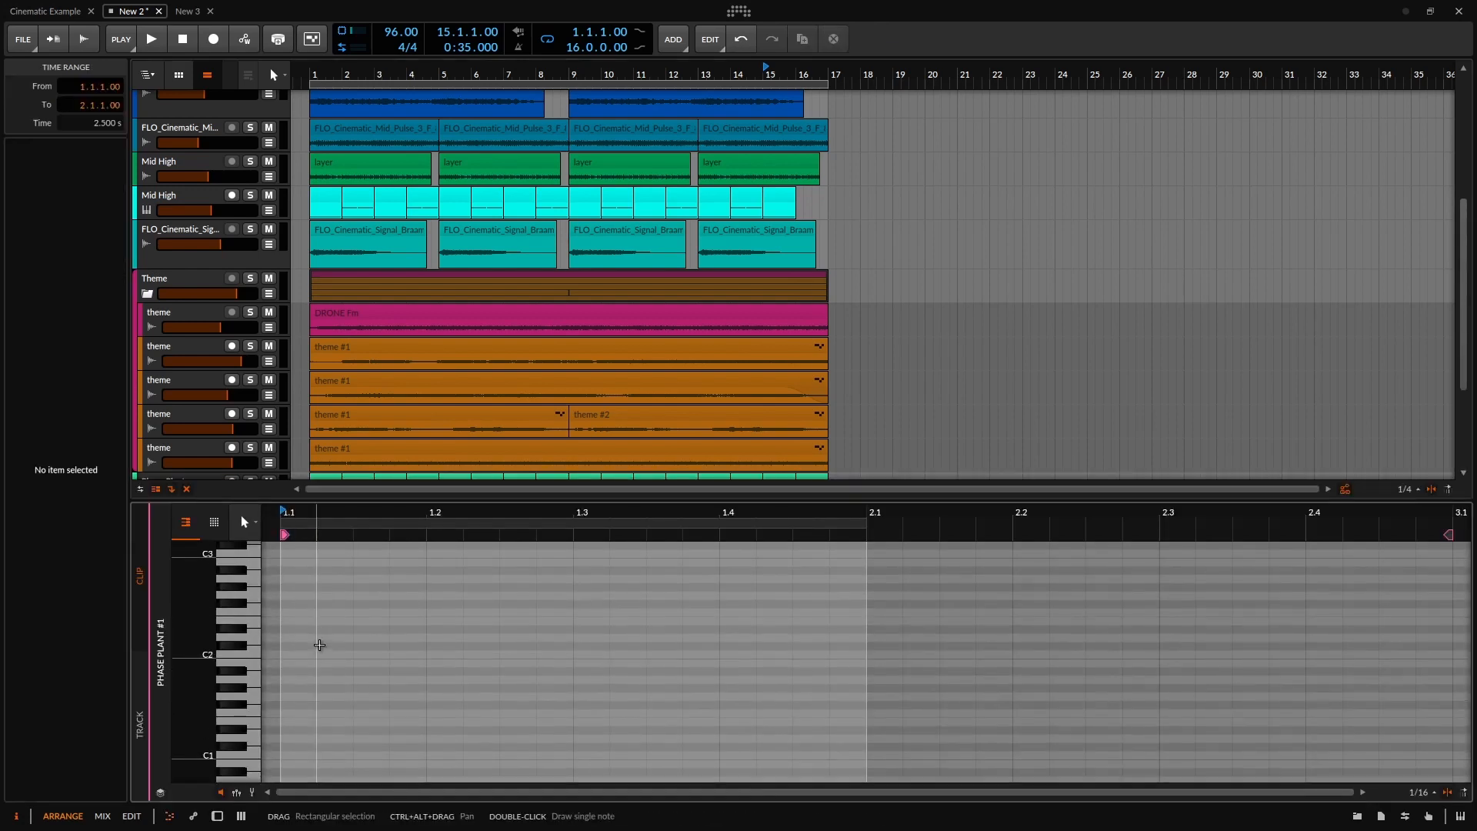
{"action": "double_click", "coordinate": [285, 613]}
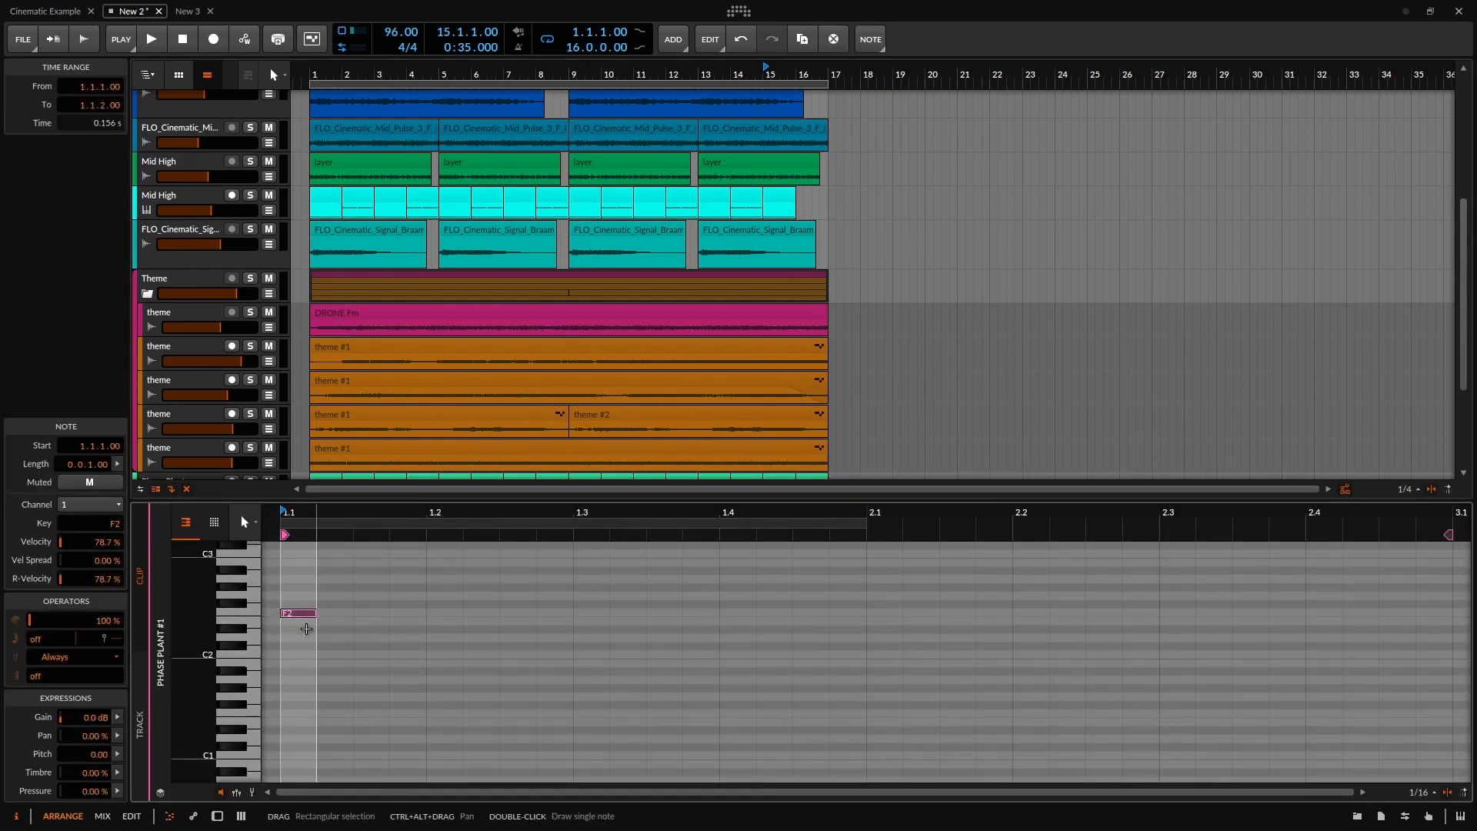
{"action": "left_click_drag", "start_coordinate": [308, 627], "coordinate": [868, 643]}
{"action": "scroll", "coordinate": [730, 347], "scroll_direction": "down", "scroll_amount": 3}
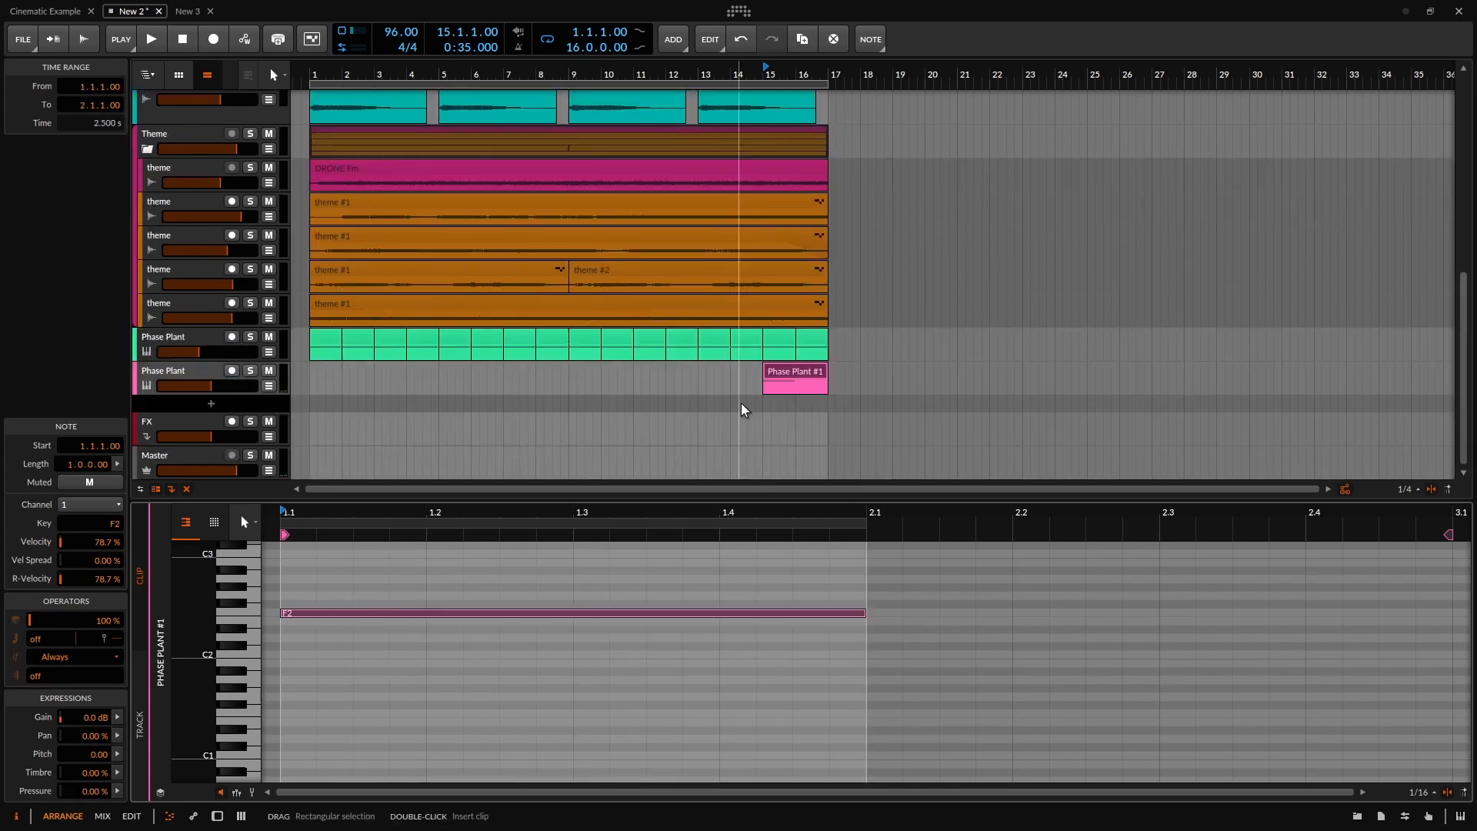
{"action": "scroll", "coordinate": [714, 616], "scroll_direction": "down", "scroll_amount": 3}
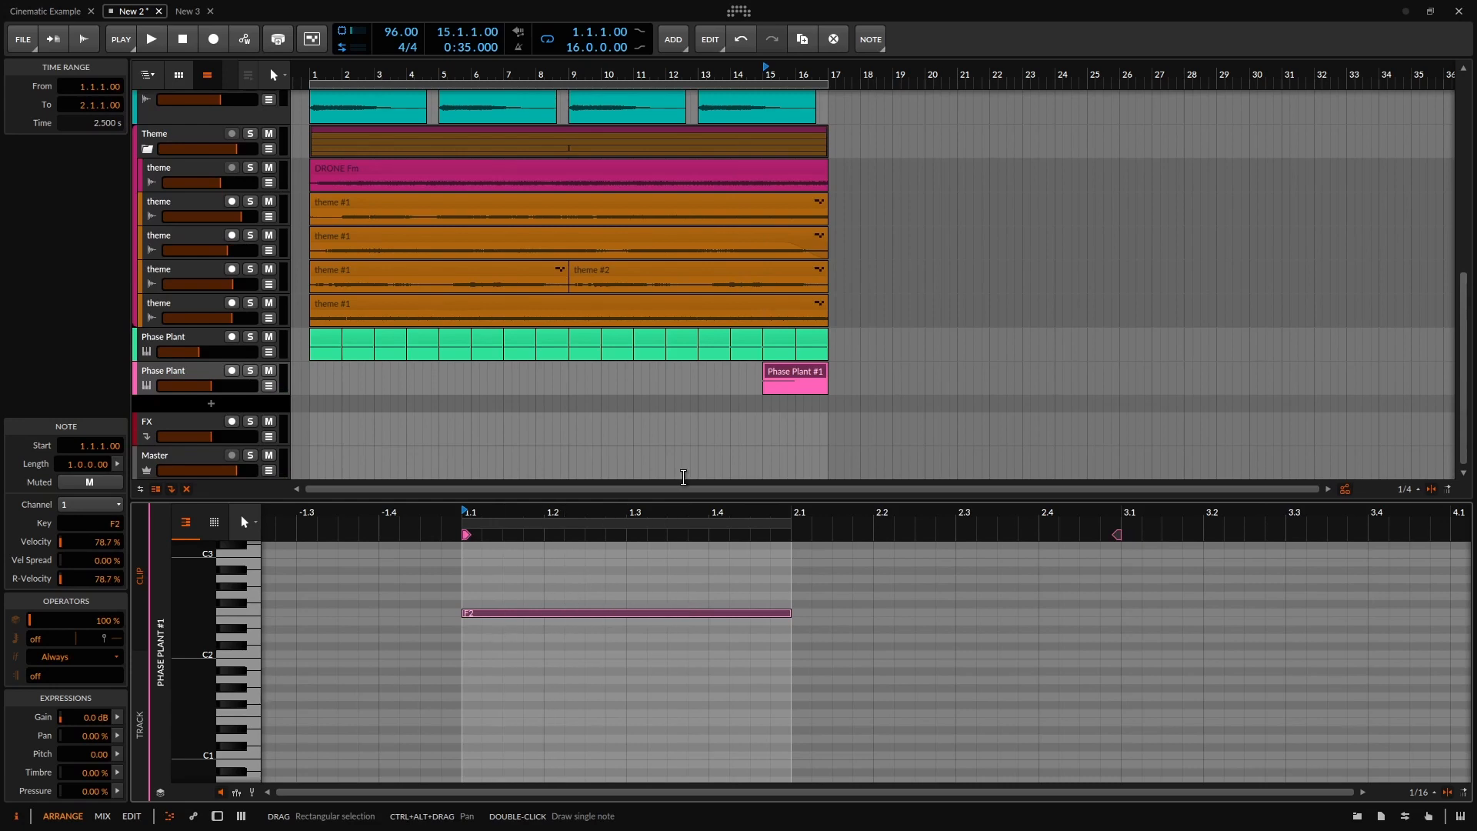
{"action": "key", "text": "ctrl+d"}
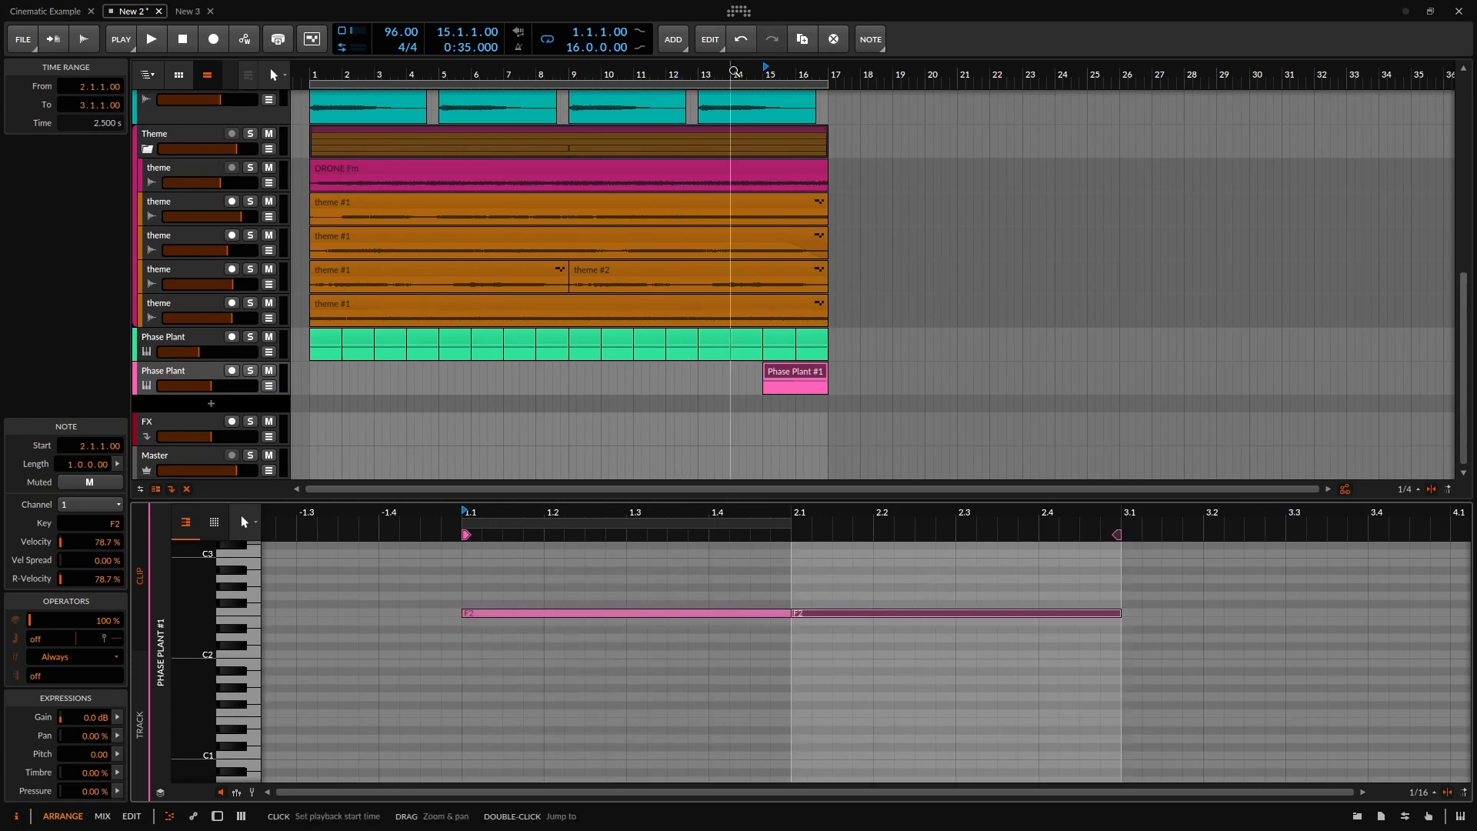
{"action": "left_click_drag", "start_coordinate": [831, 84], "coordinate": [1015, 84]}
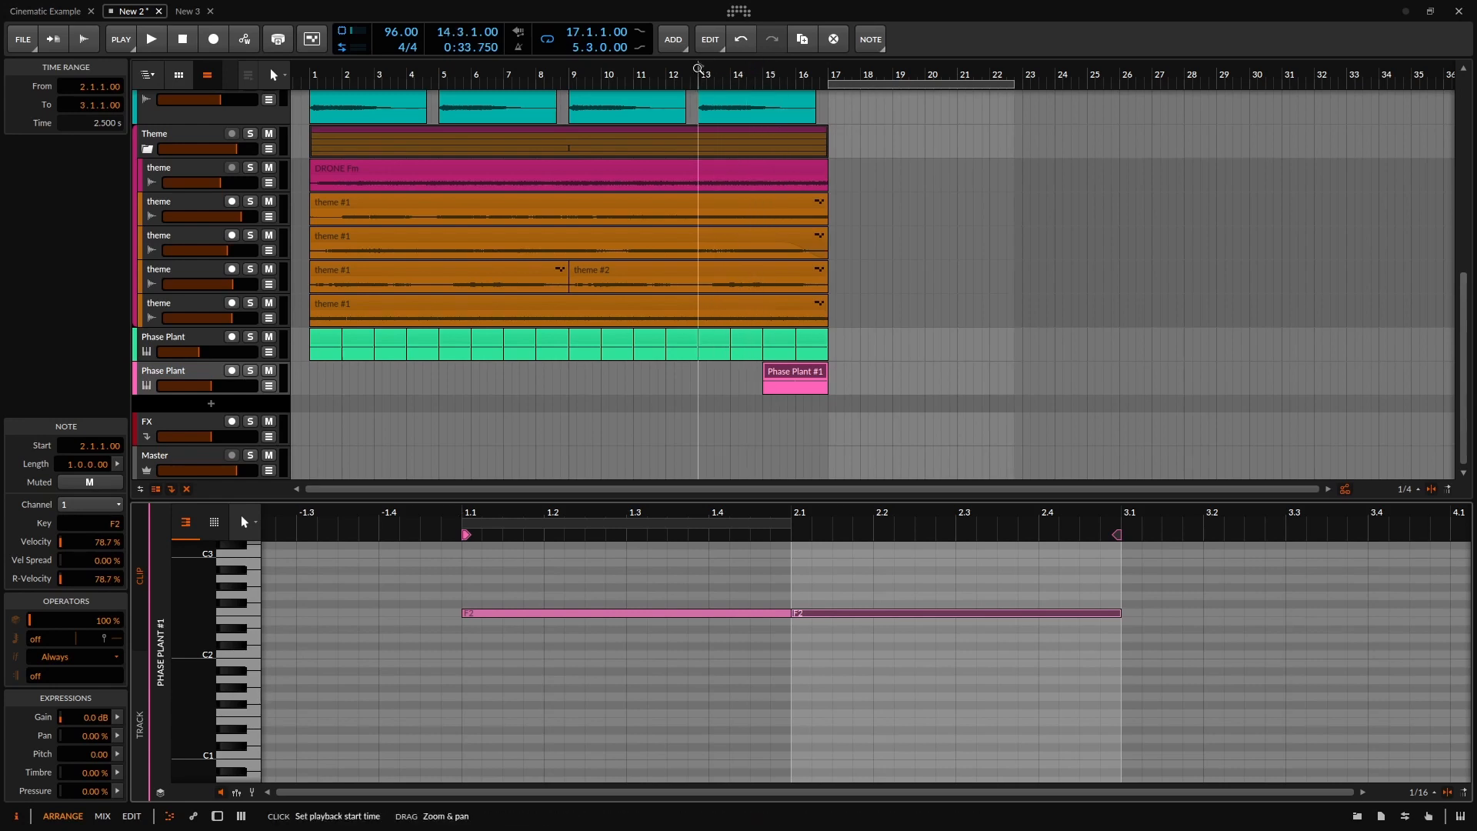
{"action": "key", "text": "space"}
Duplicate the F2 clip into four copies spanning bars 15 to 23, then stop playback.
{"action": "left_click", "coordinate": [816, 379]}
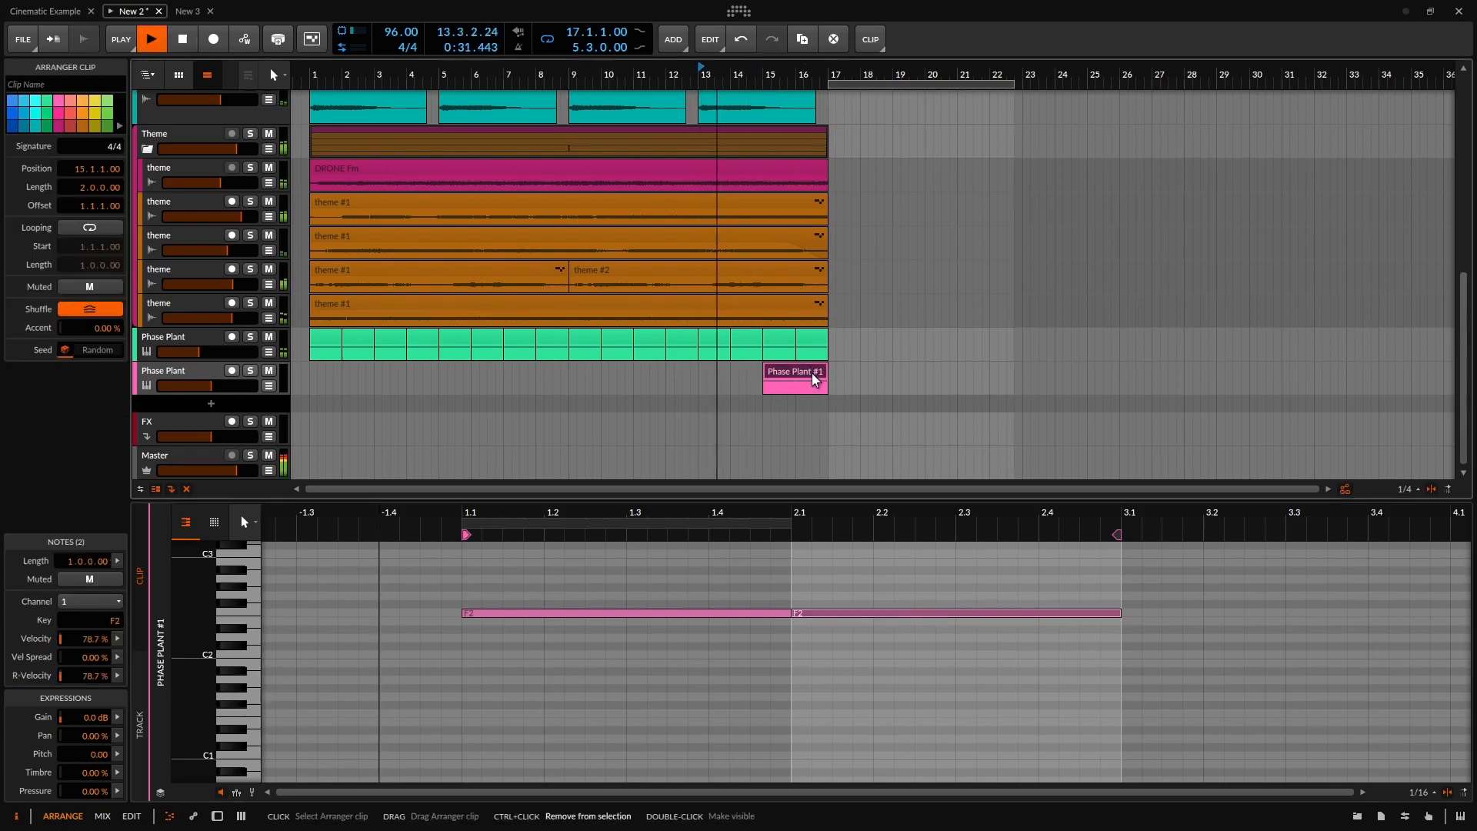
{"action": "key", "text": "ctrl+d"}
{"action": "key", "text": "ctrl+d"}
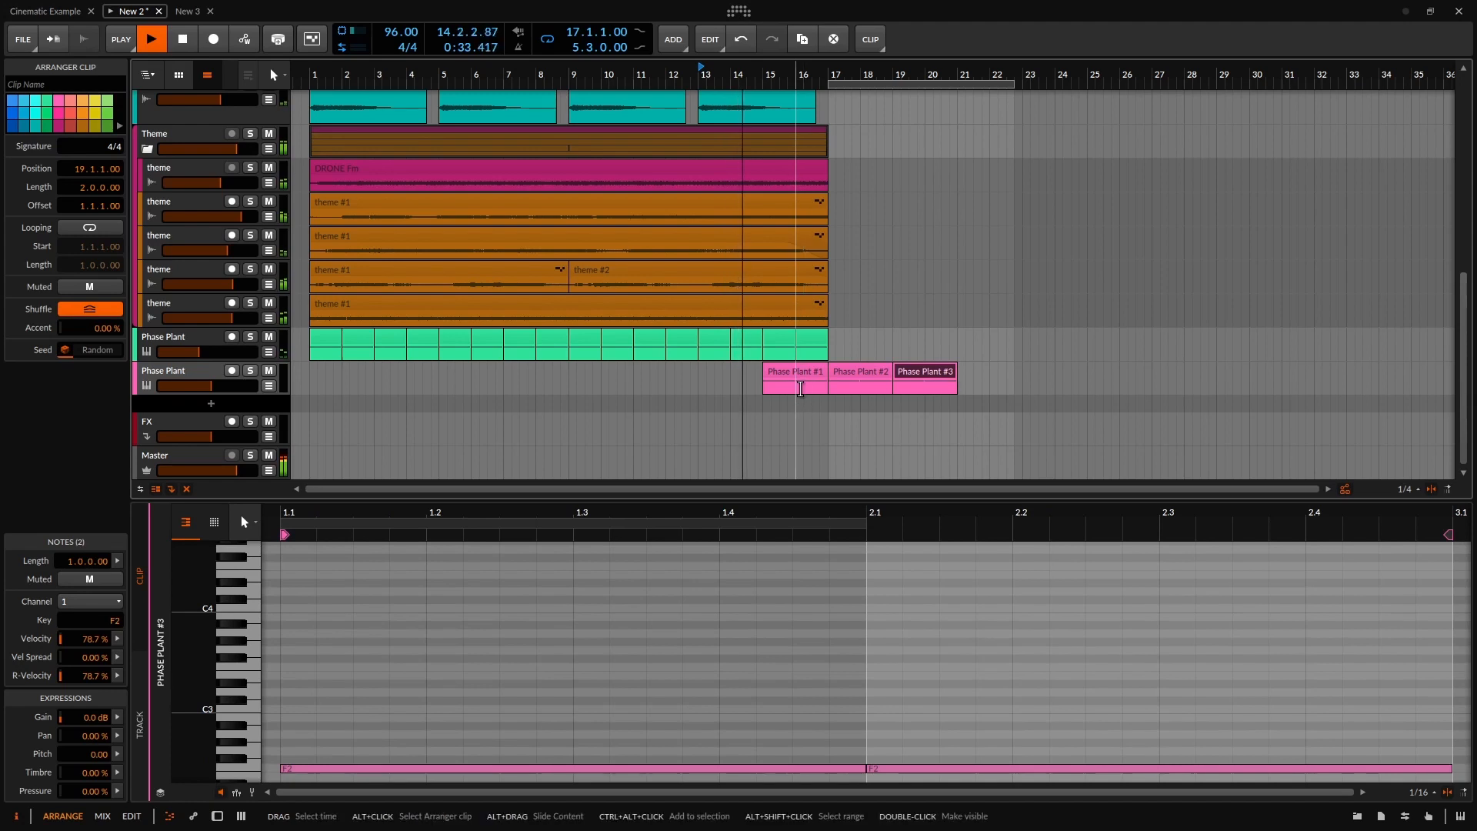
{"action": "left_click", "coordinate": [800, 389]}
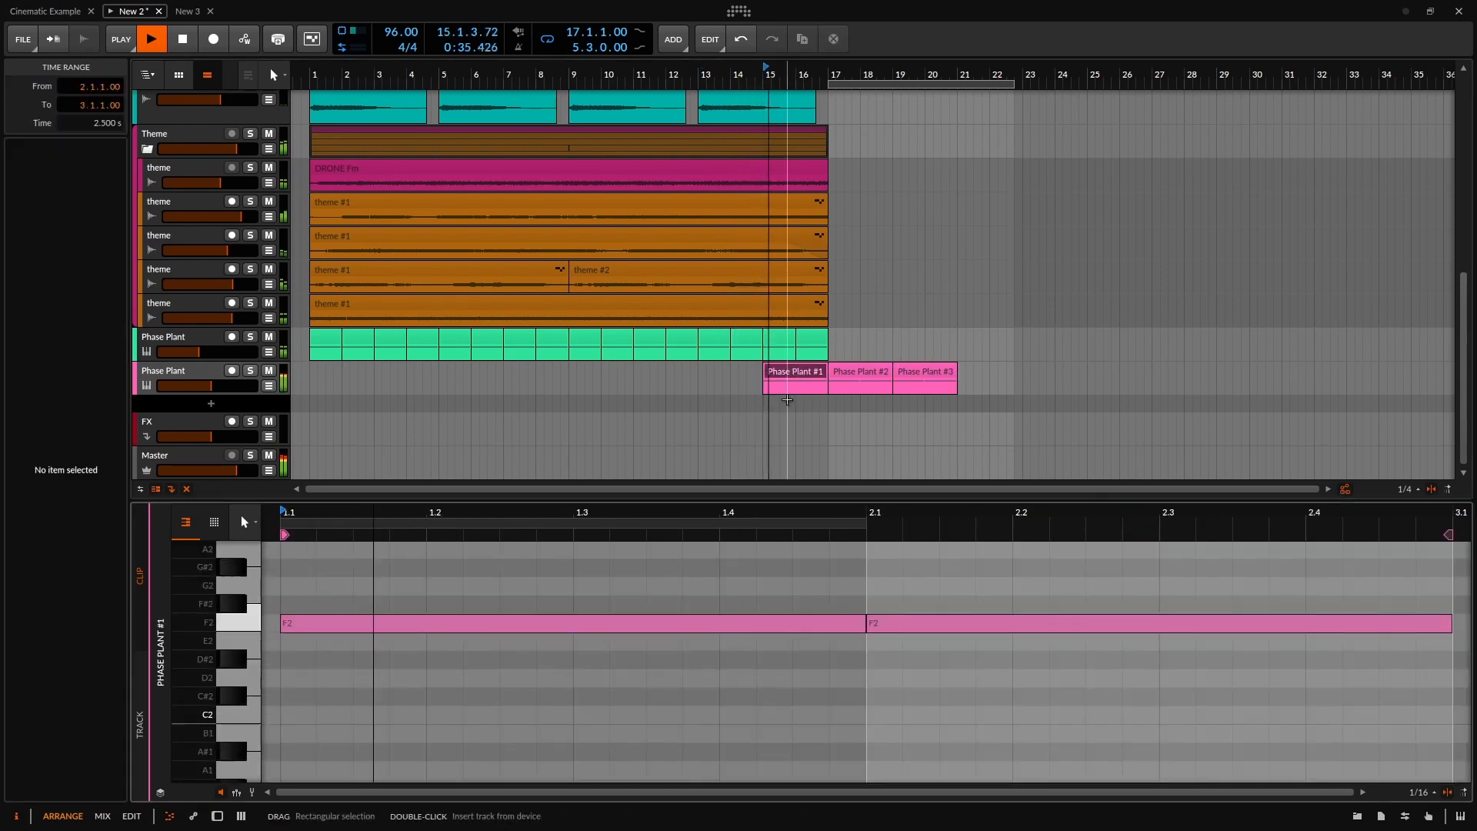
{"action": "scroll", "coordinate": [658, 592], "scroll_direction": "down", "scroll_amount": 3}
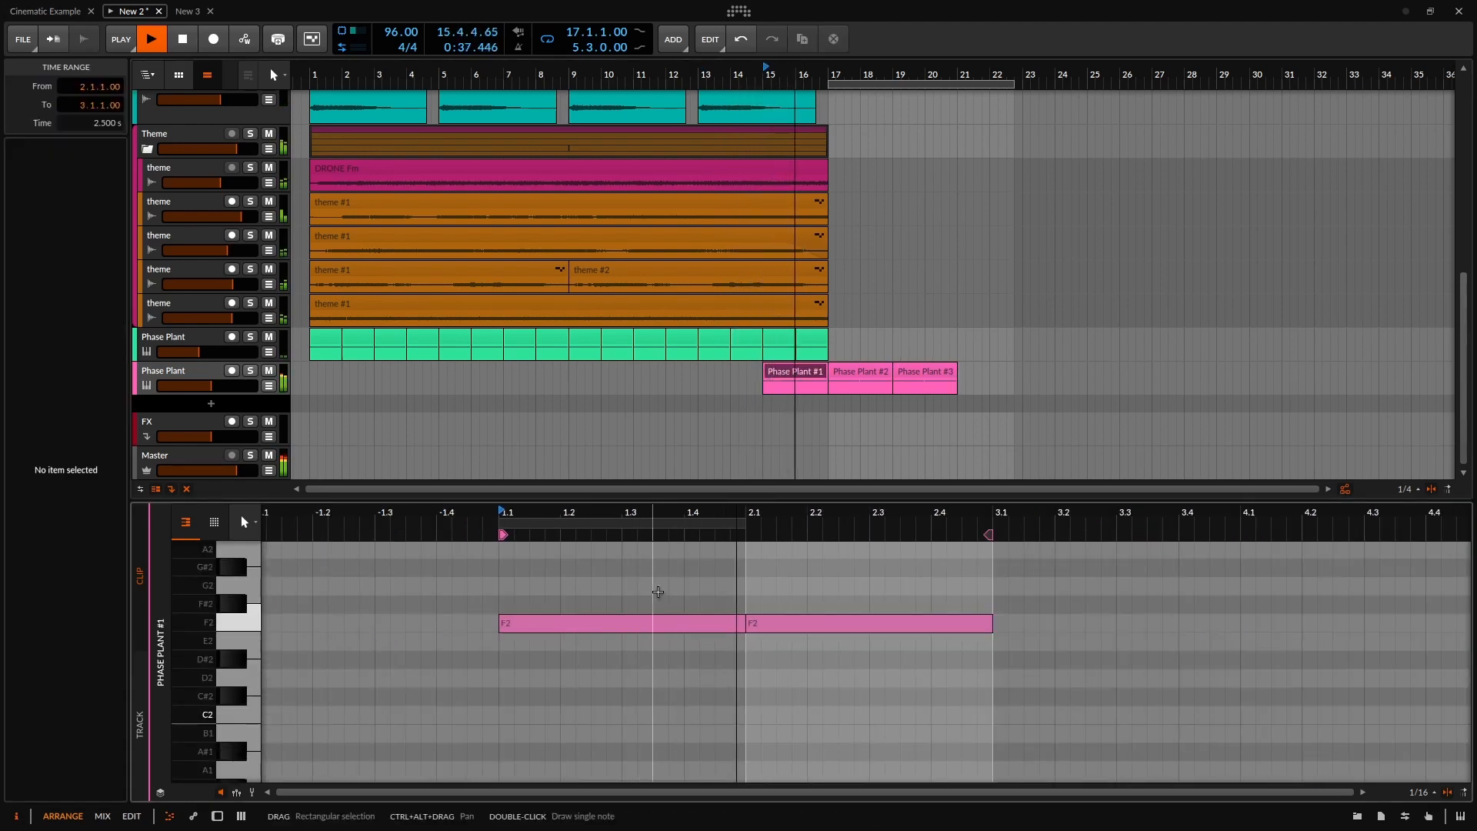
{"action": "left_click", "coordinate": [934, 380]}
{"action": "key", "text": "ctrl+d"}
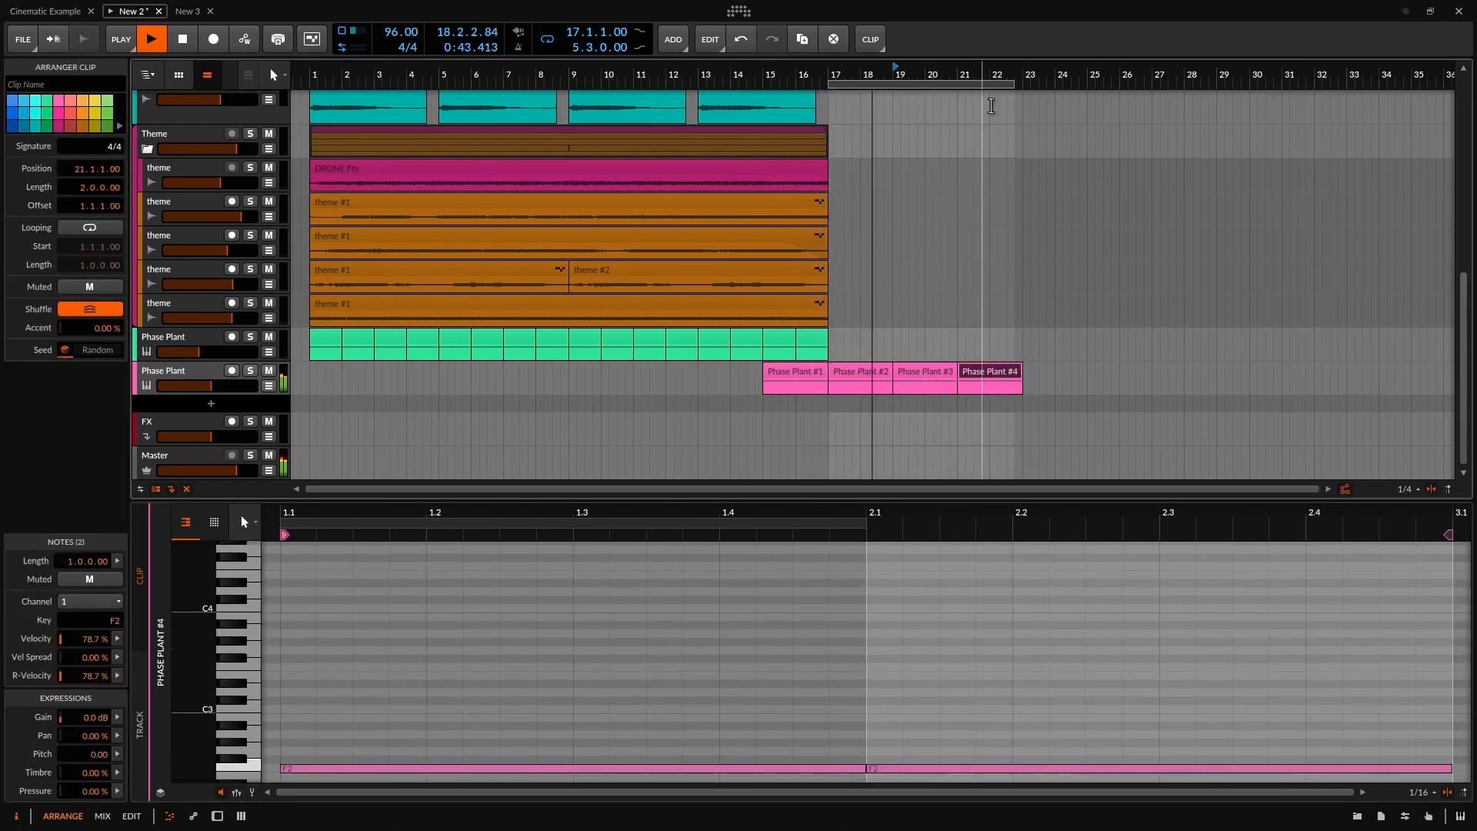
{"action": "key", "text": "space"}
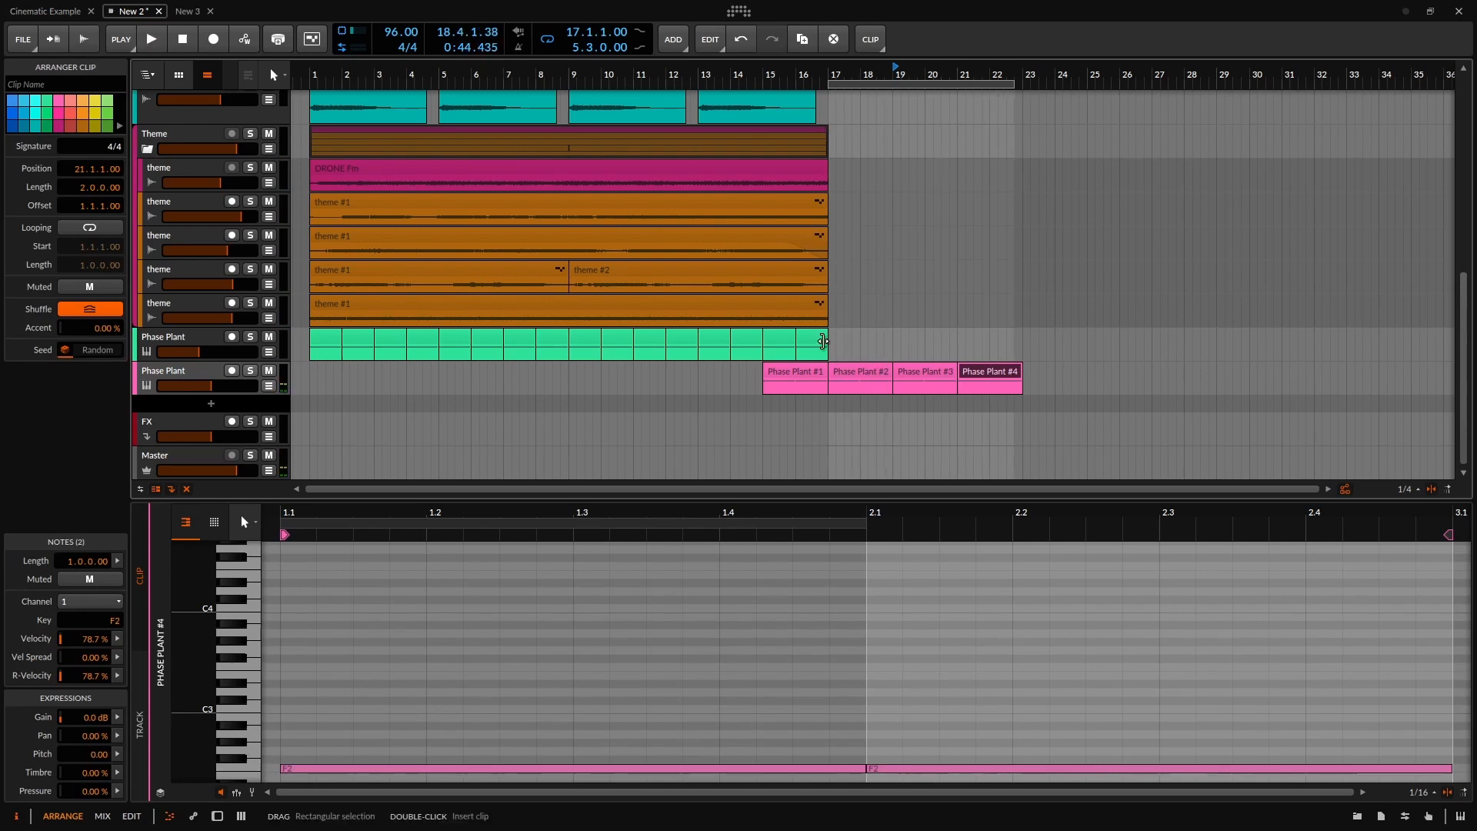
{"action": "scroll", "coordinate": [396, 333], "scroll_direction": "up", "scroll_amount": 8}
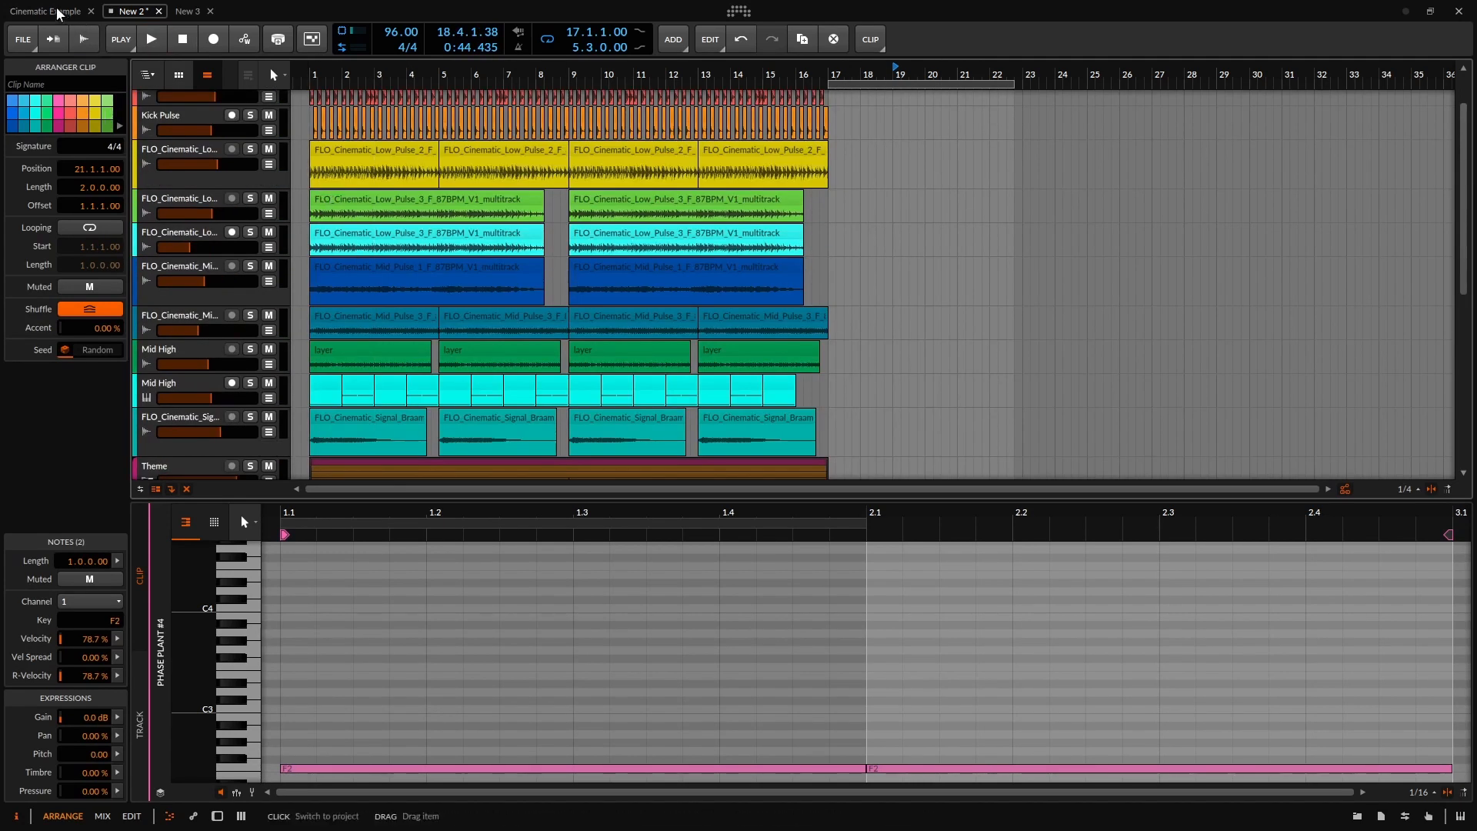
Switch to the Cinematic Example project and activate its audio engine.
{"action": "left_click", "coordinate": [57, 13]}
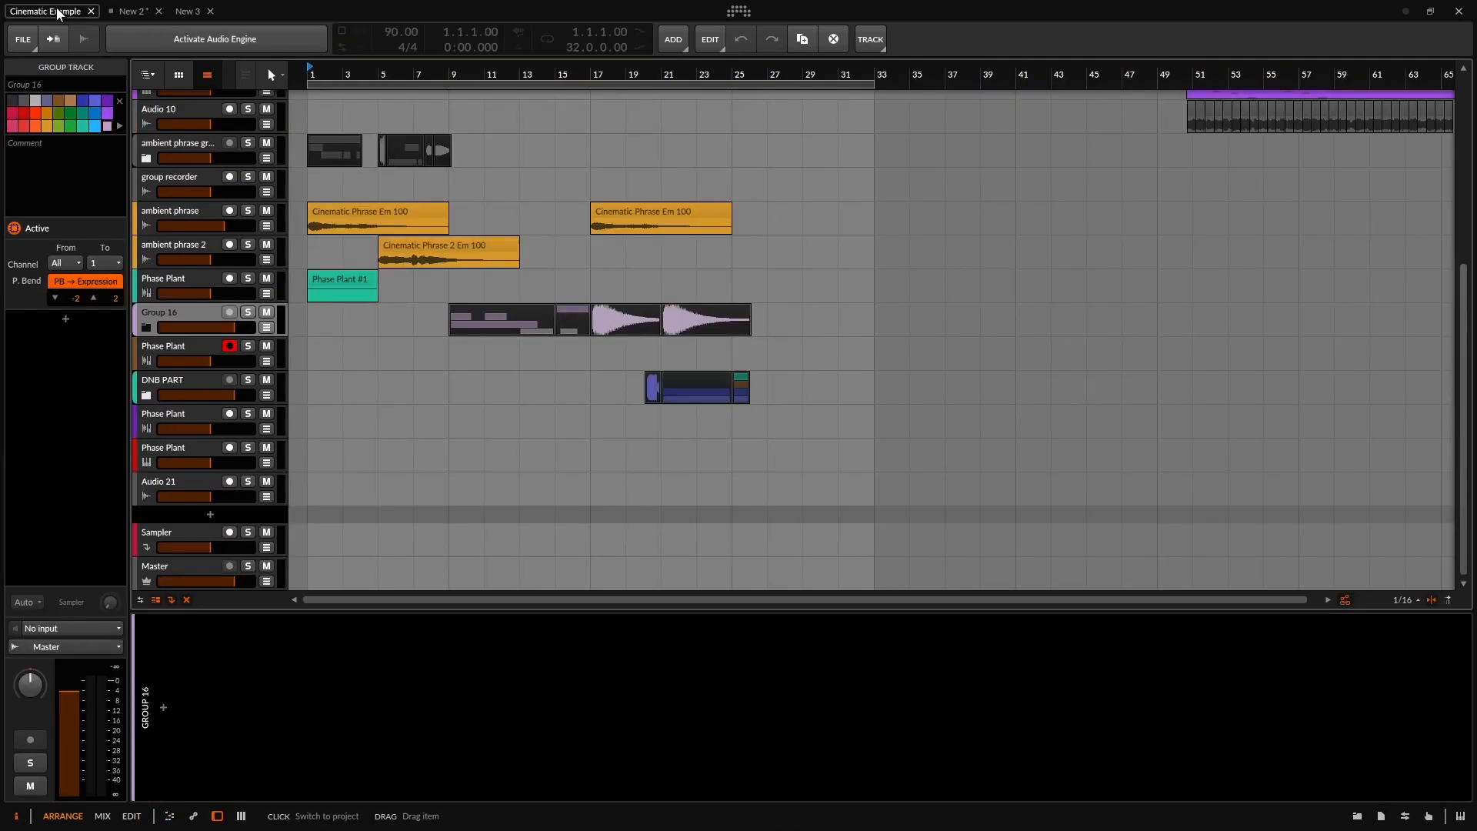
{"action": "left_click", "coordinate": [215, 39]}
{"action": "scroll", "coordinate": [509, 337], "scroll_direction": "up", "scroll_amount": 4}
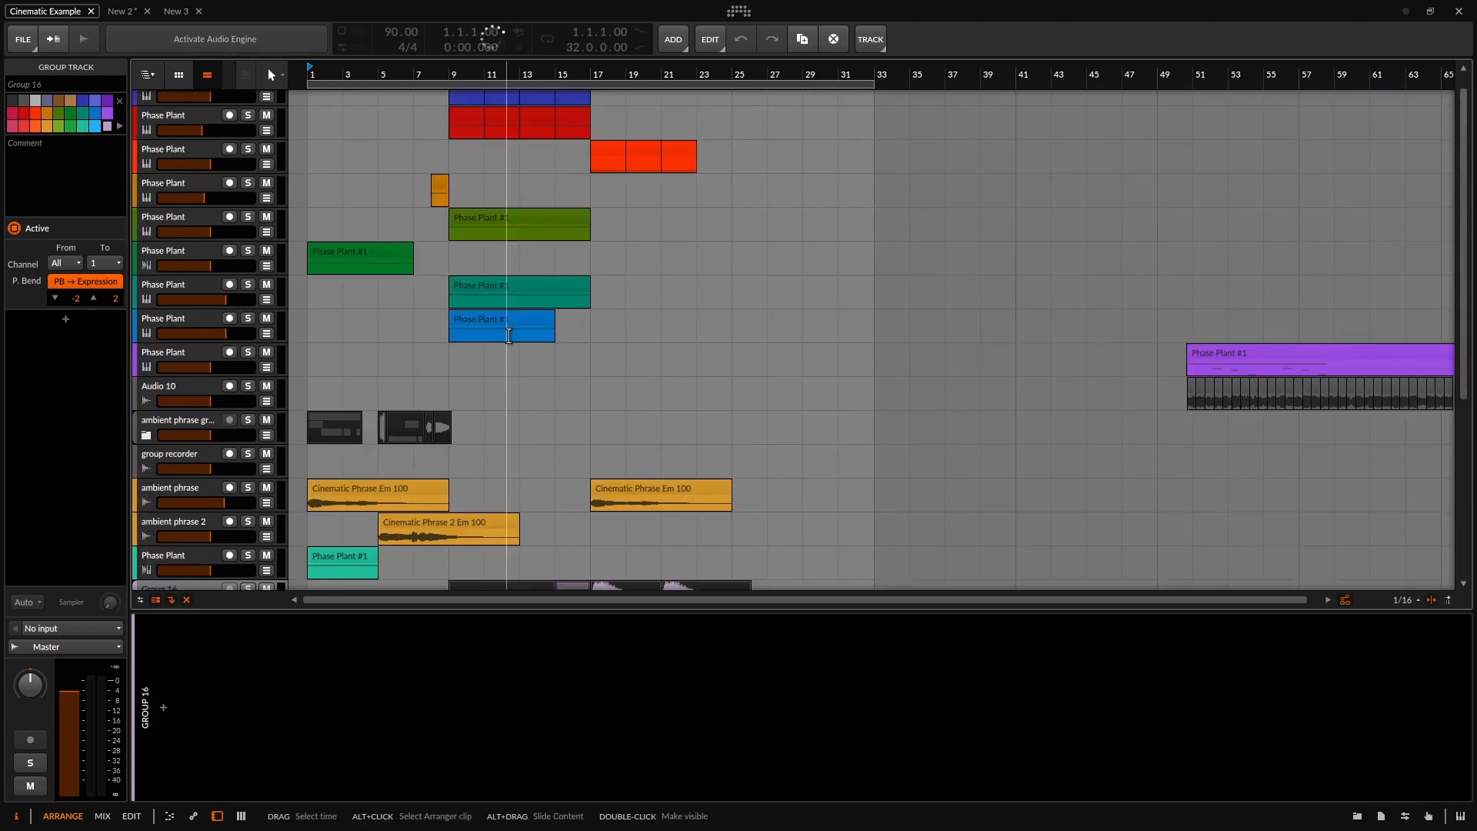
{"action": "scroll", "coordinate": [431, 265], "scroll_direction": "up", "scroll_amount": 1}
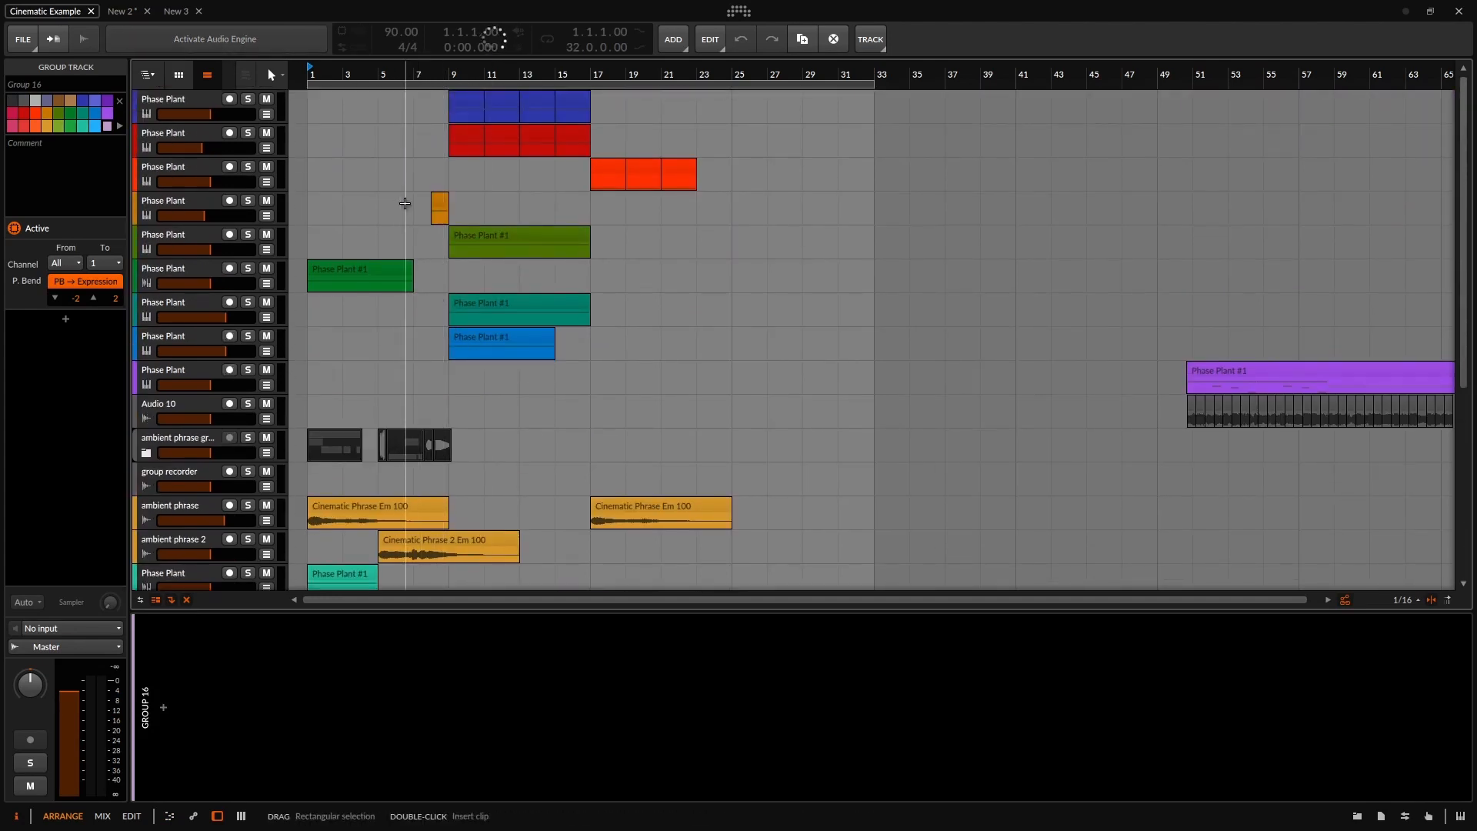
{"action": "scroll", "coordinate": [395, 238], "scroll_direction": "down", "scroll_amount": 3}
{"action": "scroll", "coordinate": [489, 154], "scroll_direction": "up", "scroll_amount": 2}
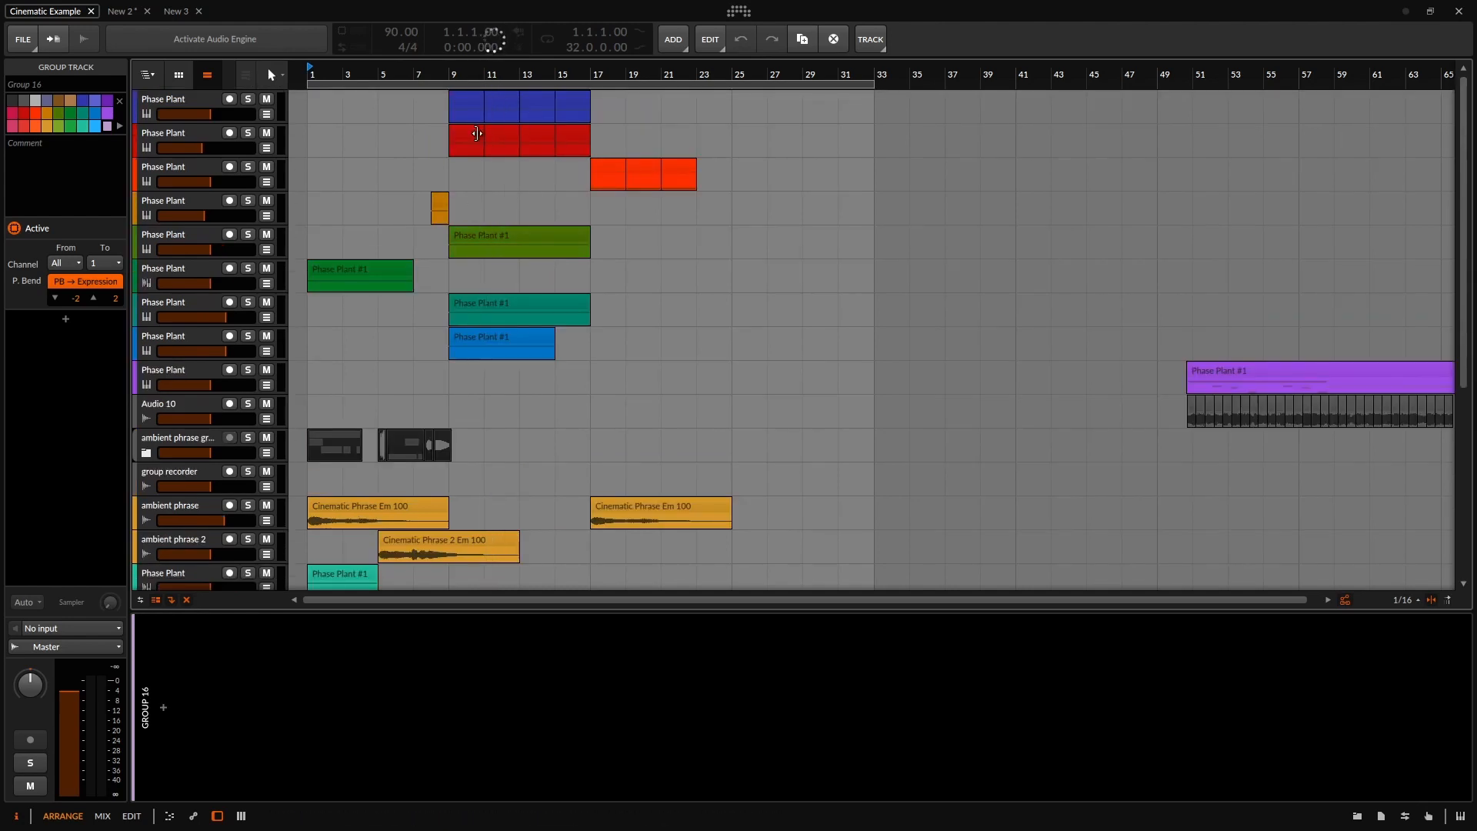
{"action": "scroll", "coordinate": [455, 119], "scroll_direction": "up", "scroll_amount": 4}
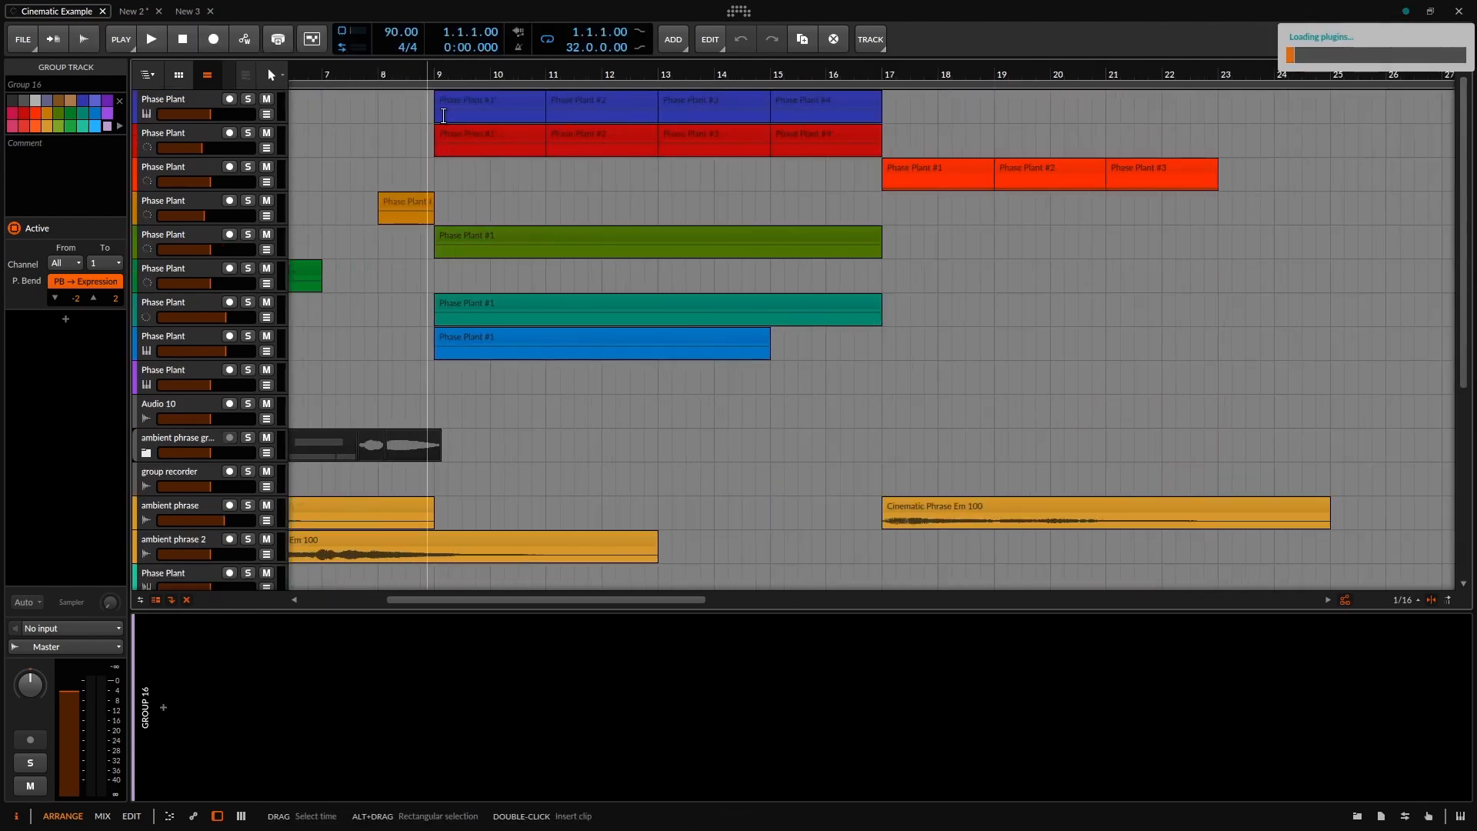
{"action": "scroll", "coordinate": [443, 450], "scroll_direction": "down", "scroll_amount": 5}
{"action": "left_click_drag", "start_coordinate": [518, 603], "coordinate": [467, 589]}
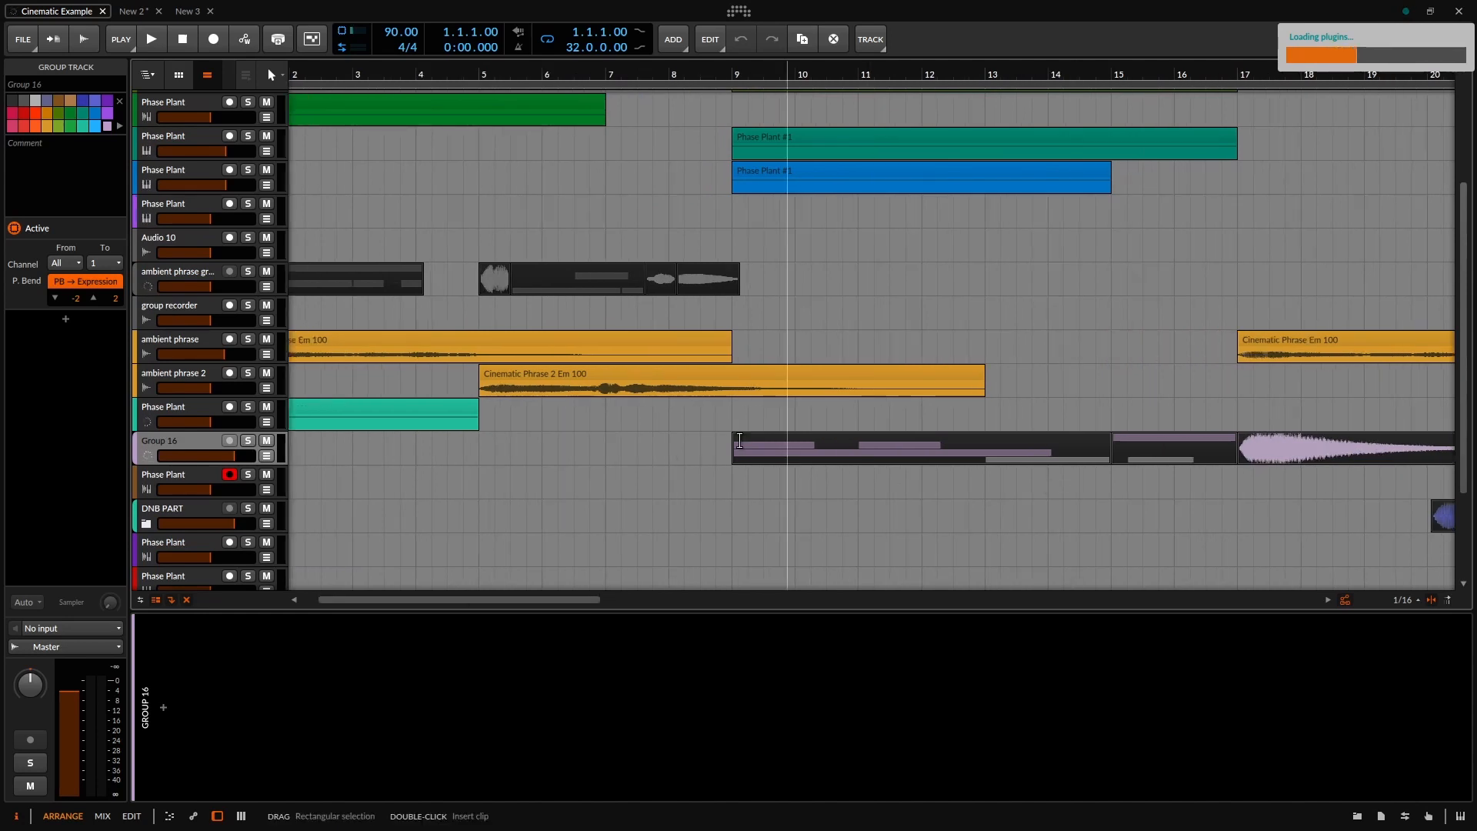
{"action": "scroll", "coordinate": [681, 409], "scroll_direction": "down", "scroll_amount": 3}
{"action": "scroll", "coordinate": [659, 385], "scroll_direction": "up", "scroll_amount": 3}
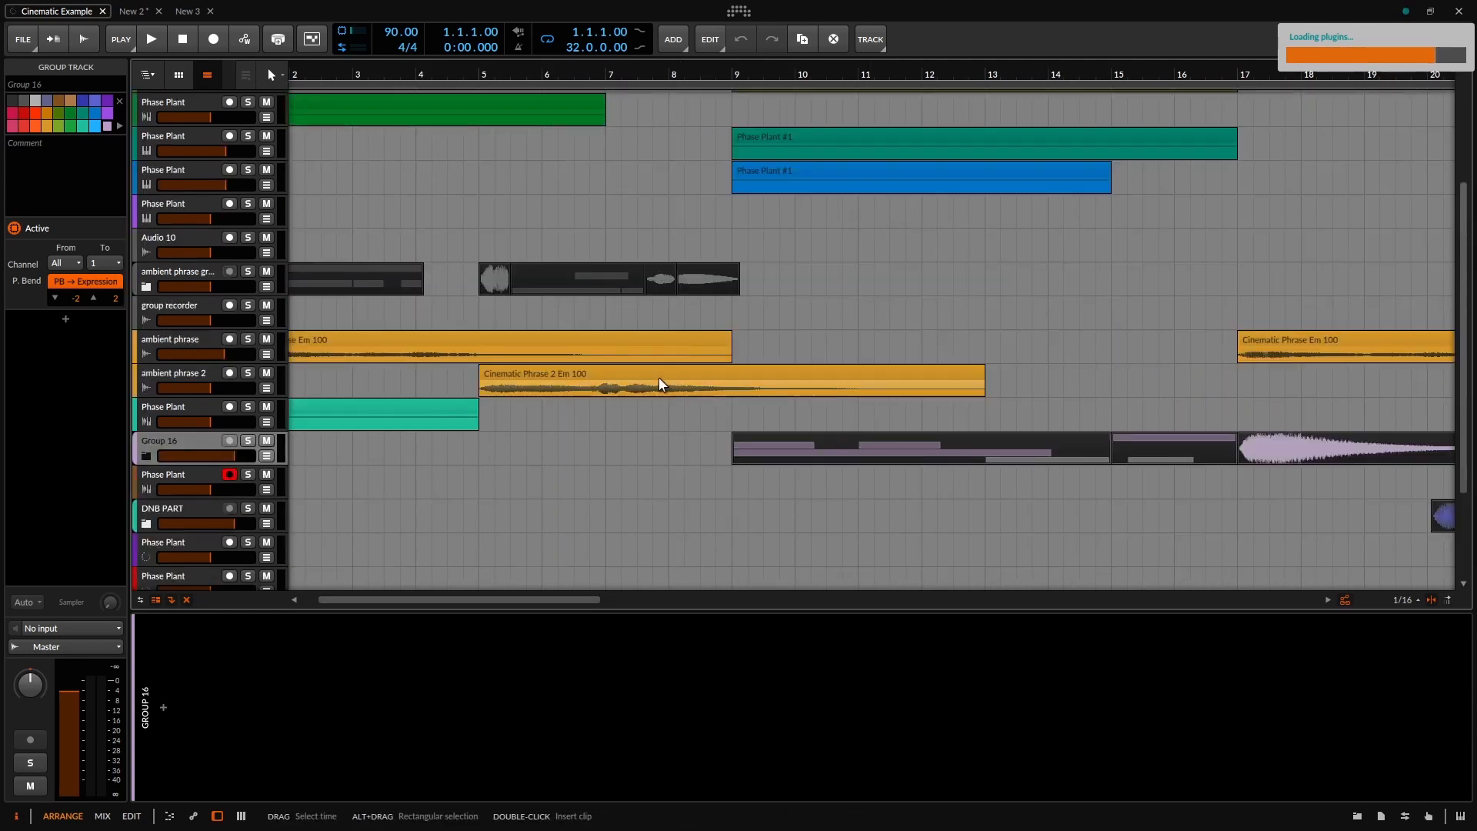
{"action": "scroll", "coordinate": [660, 385], "scroll_direction": "down", "scroll_amount": 2}
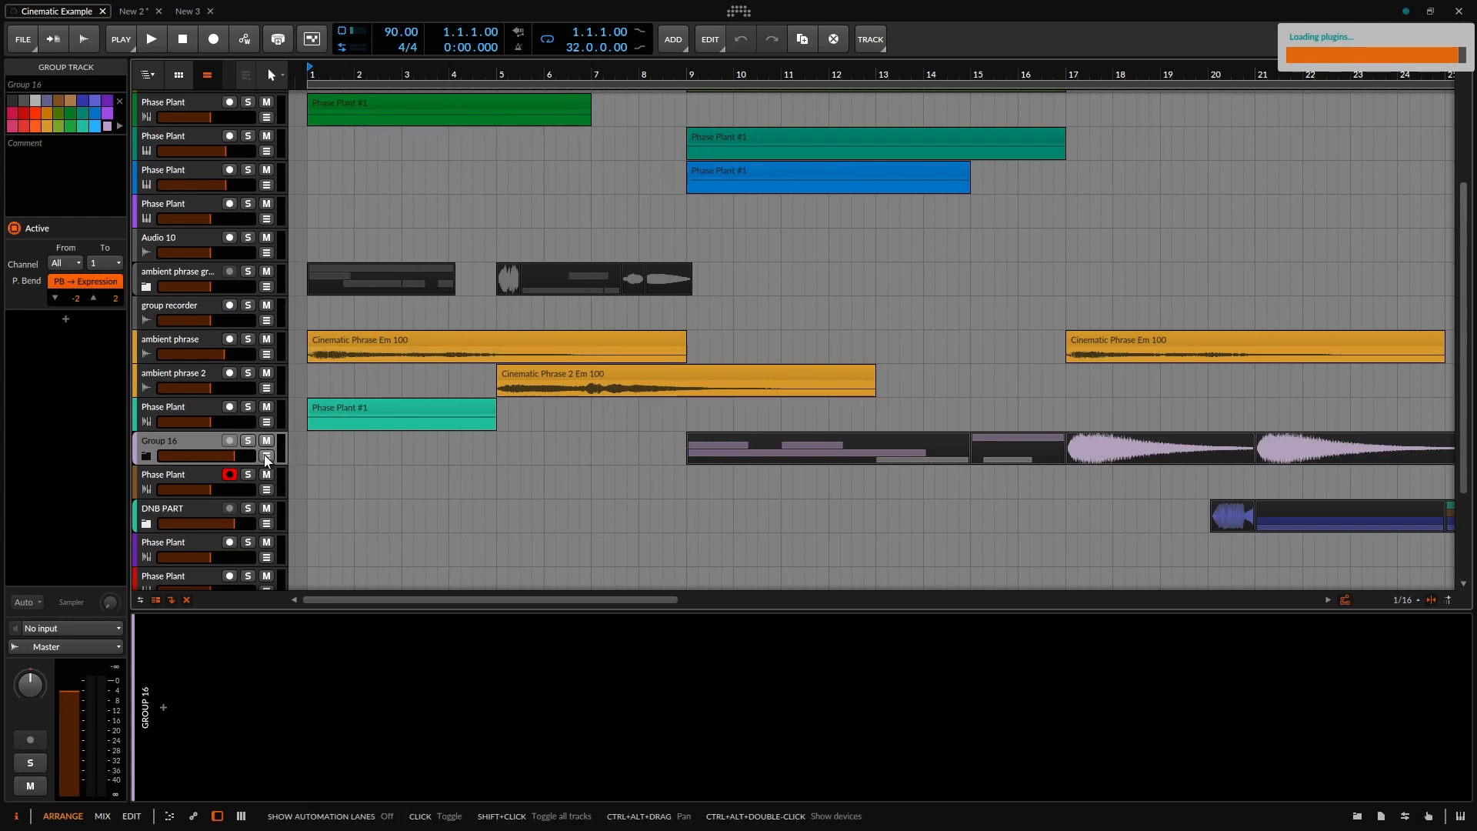
Expand Group 16 and scroll through its brass and audio tracks.
{"action": "left_click", "coordinate": [143, 456]}
{"action": "scroll", "coordinate": [712, 450], "scroll_direction": "down", "scroll_amount": 3}
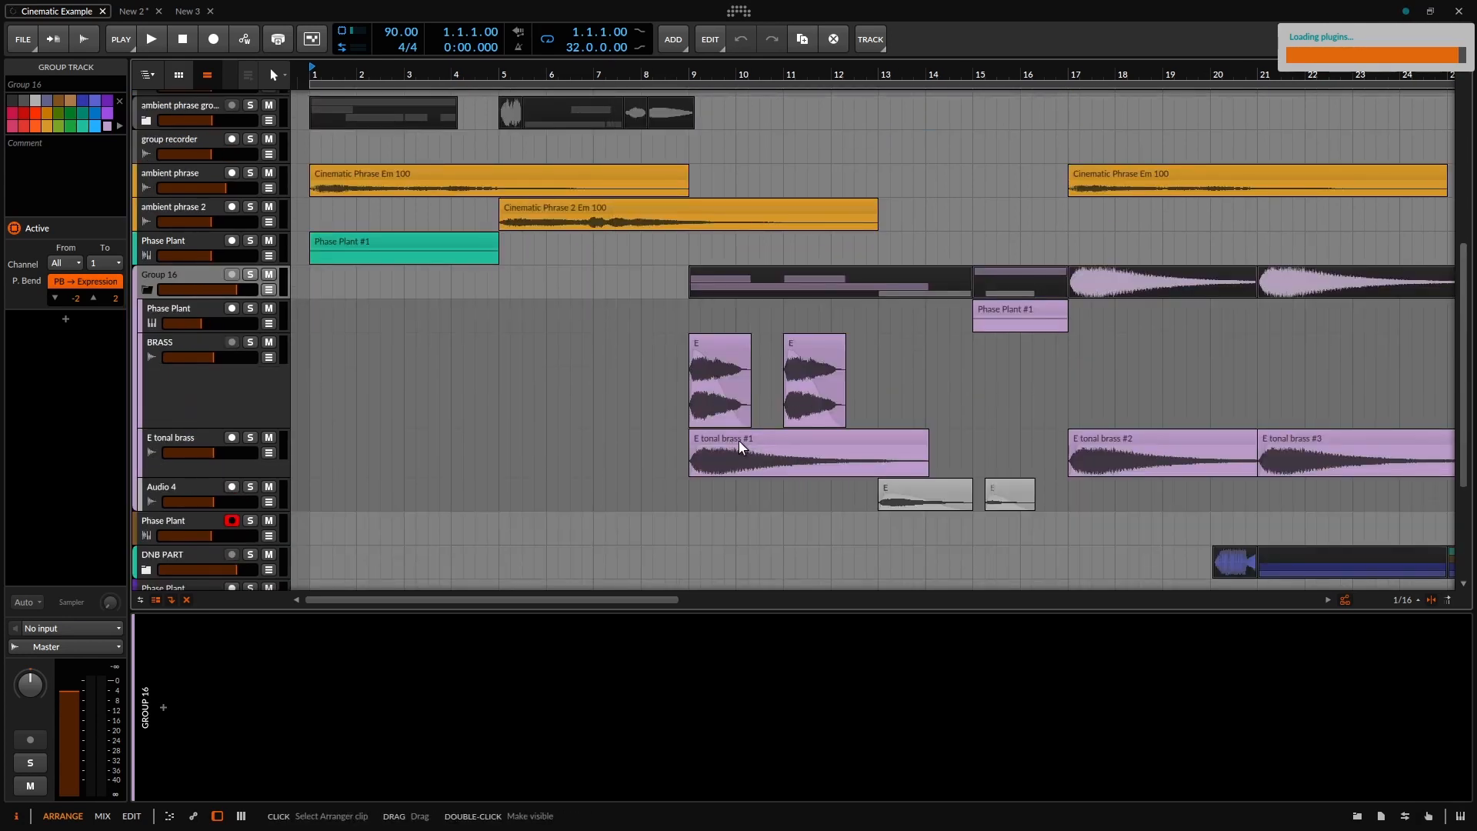
{"action": "scroll", "coordinate": [739, 440], "scroll_direction": "down", "scroll_amount": 2}
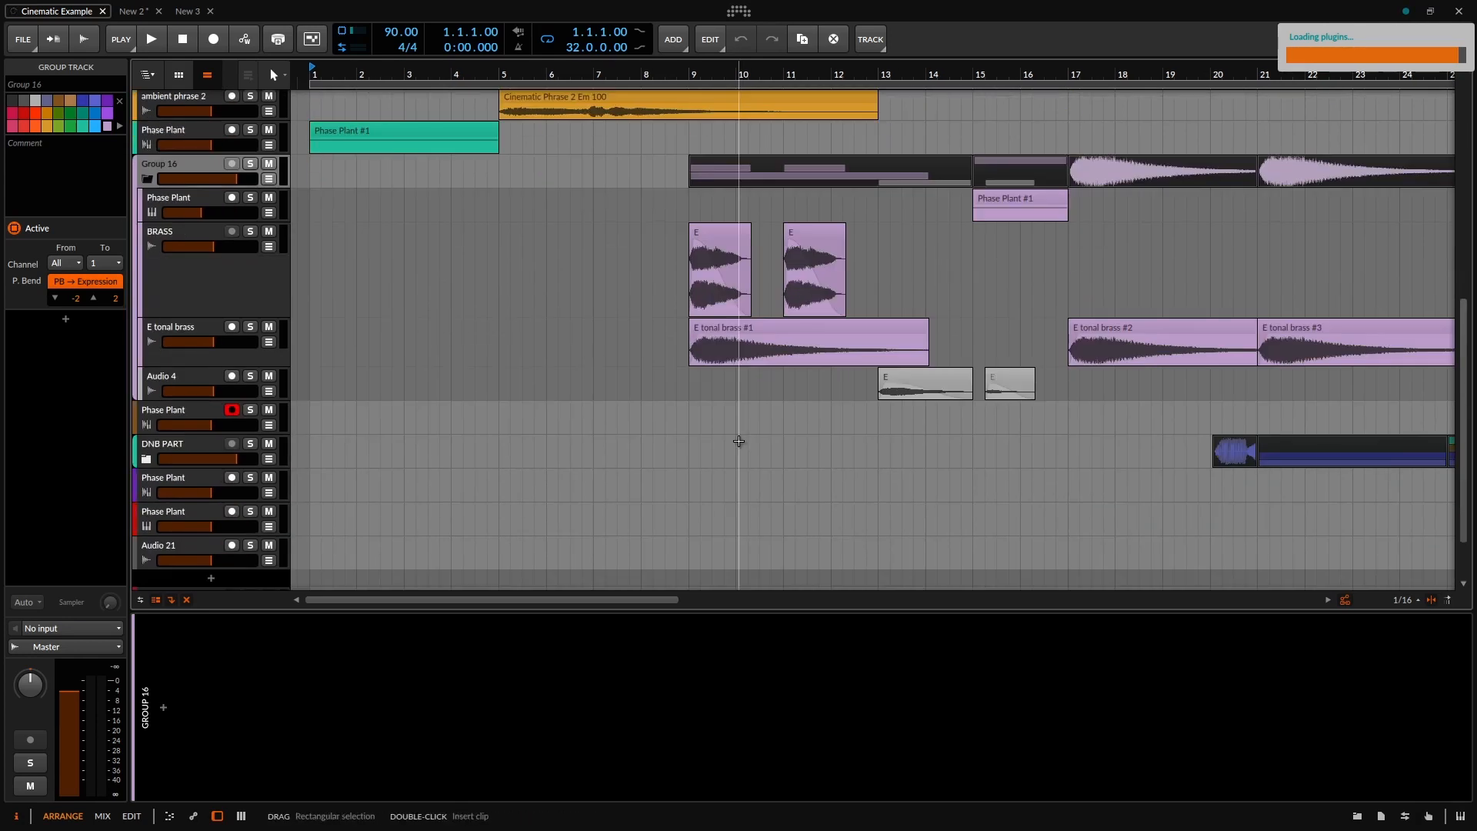
{"action": "scroll", "coordinate": [739, 441], "scroll_direction": "up", "scroll_amount": 1}
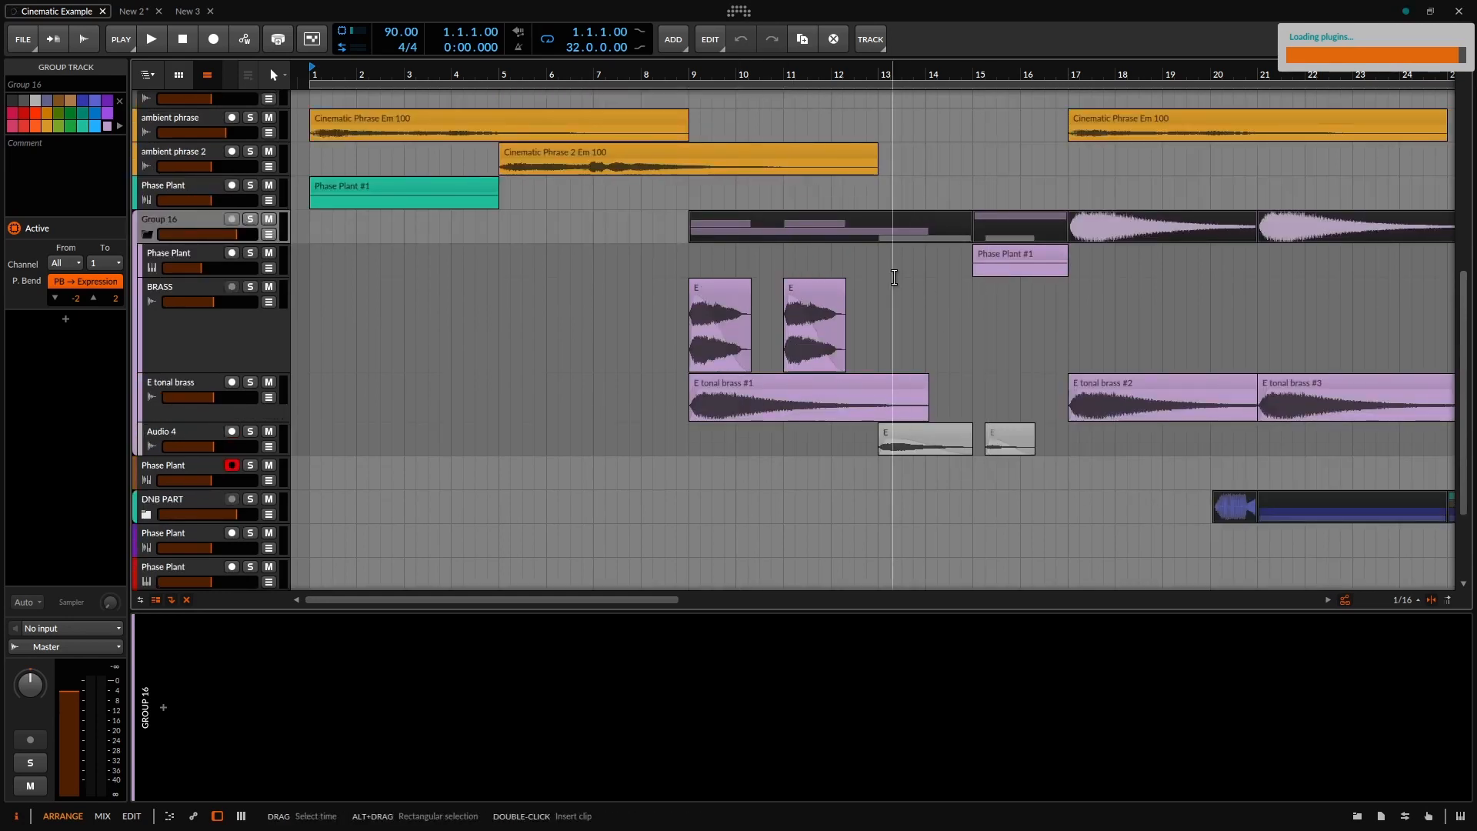
{"action": "scroll", "coordinate": [775, 307], "scroll_direction": "down", "scroll_amount": 2}
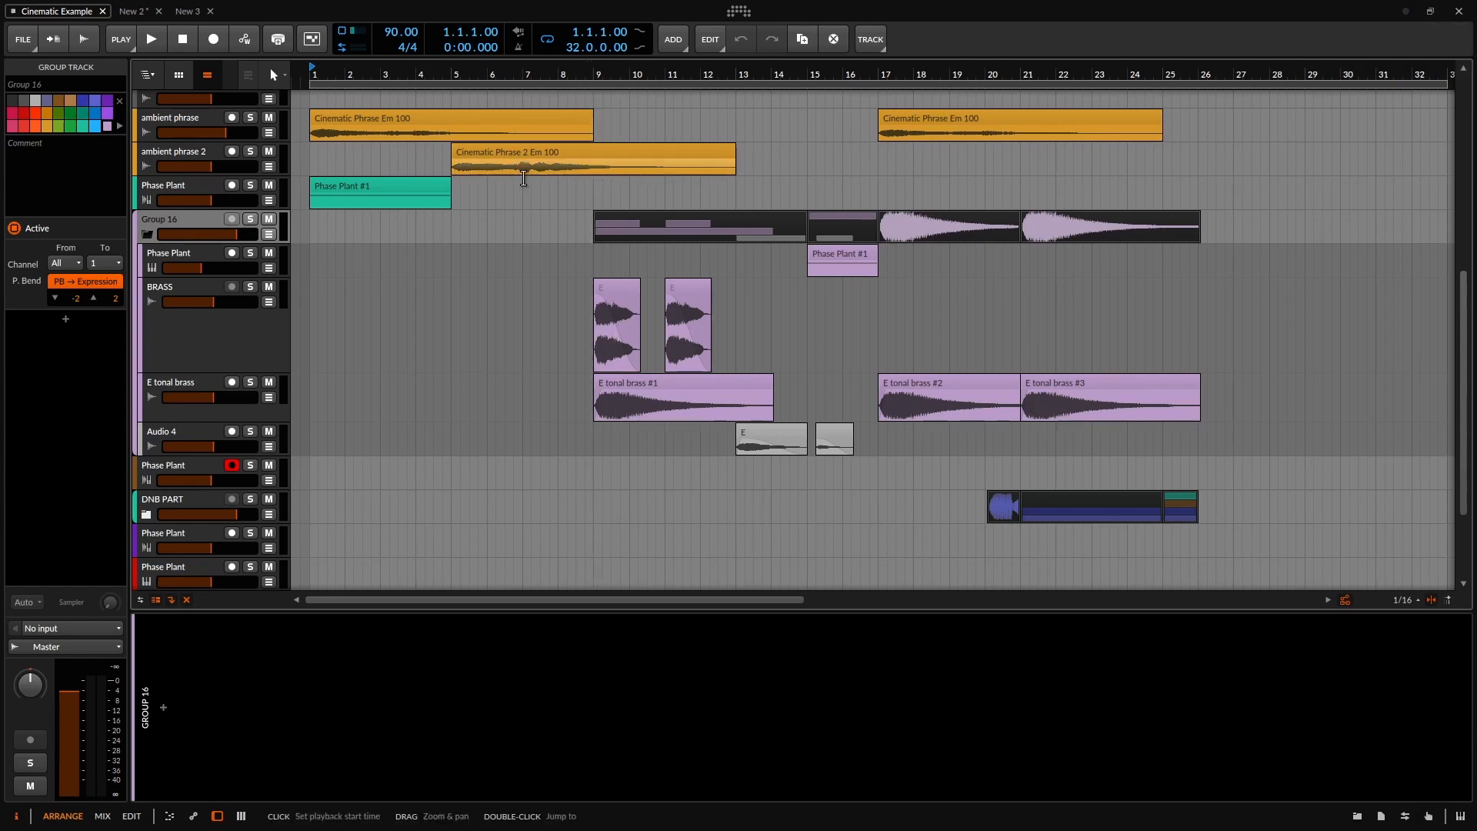
{"action": "scroll", "coordinate": [327, 176], "scroll_direction": "up", "scroll_amount": 3}
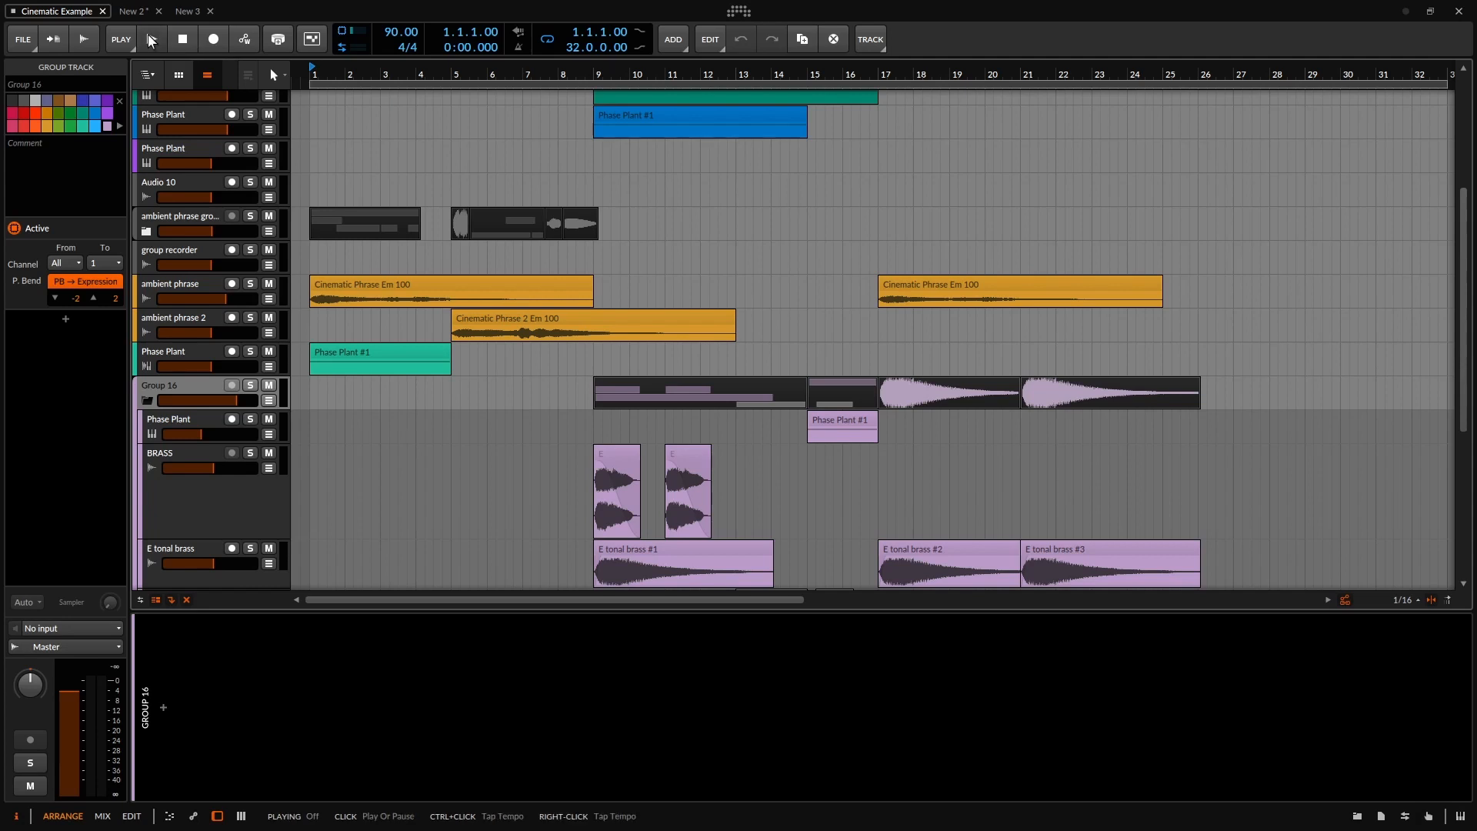
Play the arrangement while expanding the ambient phrase group and browsing its tracks, then stop.
{"action": "left_click", "coordinate": [147, 34]}
{"action": "scroll", "coordinate": [426, 219], "scroll_direction": "up", "scroll_amount": 3}
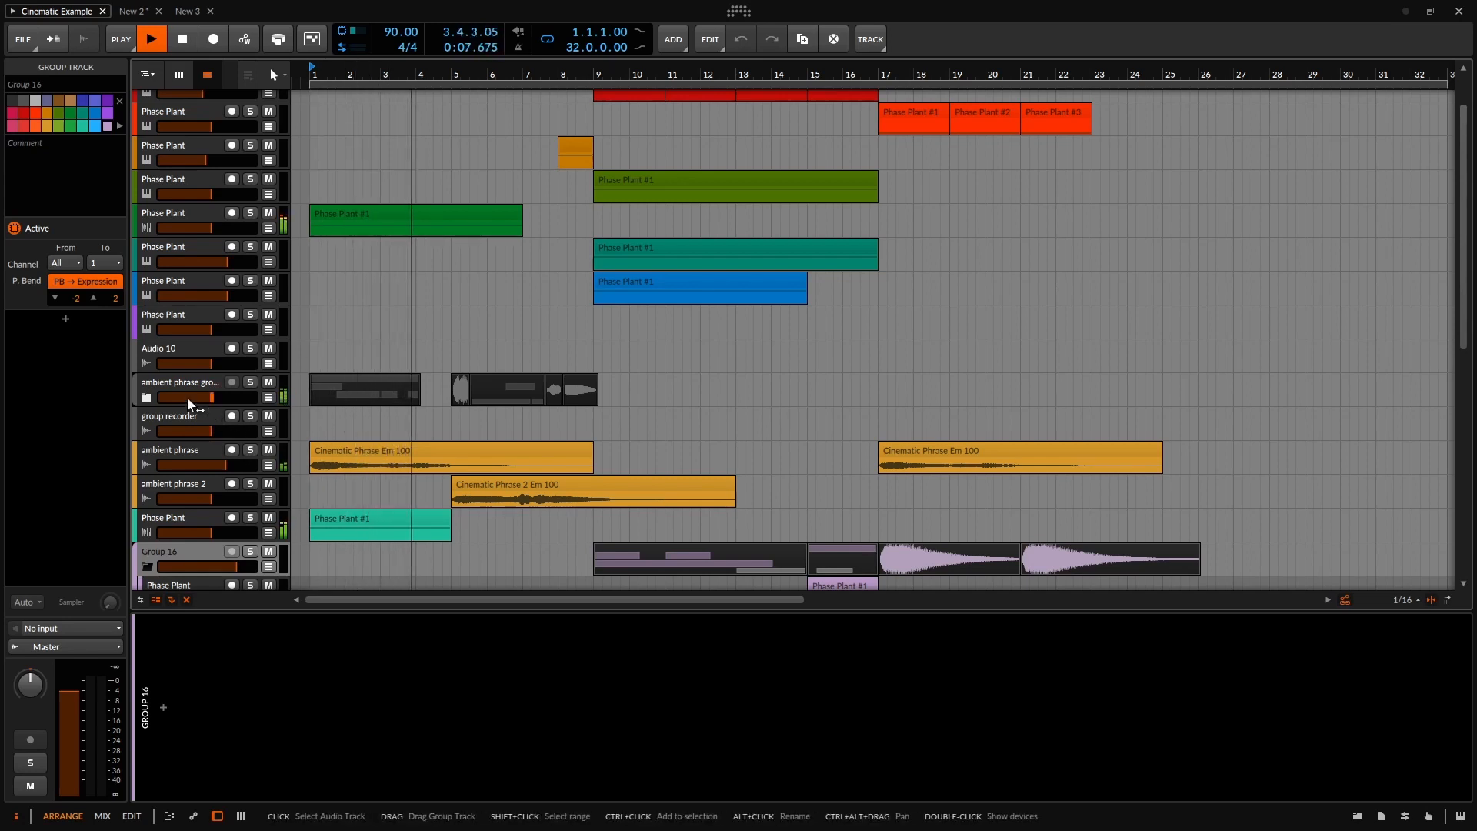
{"action": "left_click", "coordinate": [146, 397]}
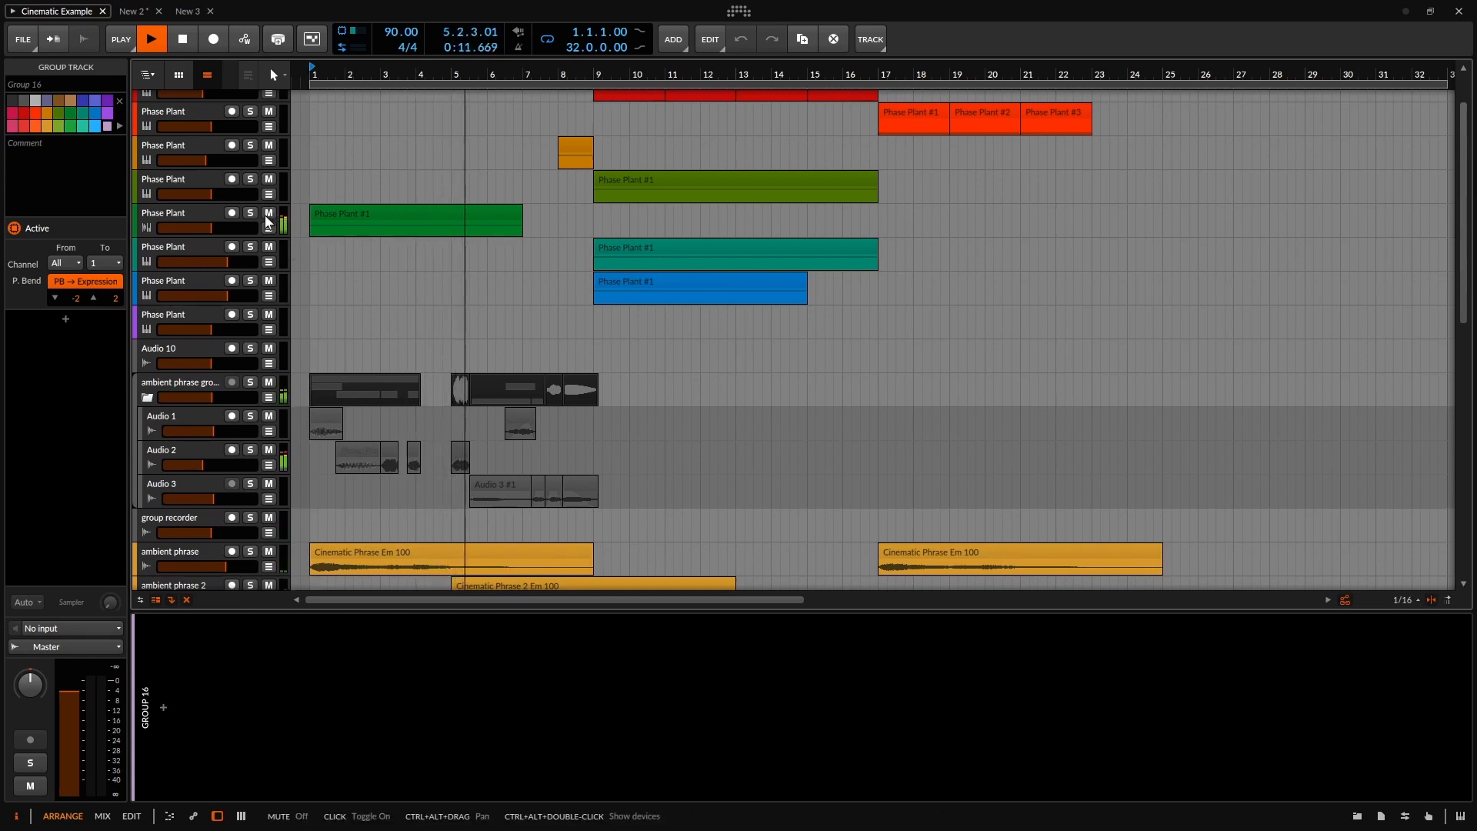
{"action": "scroll", "coordinate": [408, 252], "scroll_direction": "down", "scroll_amount": 3}
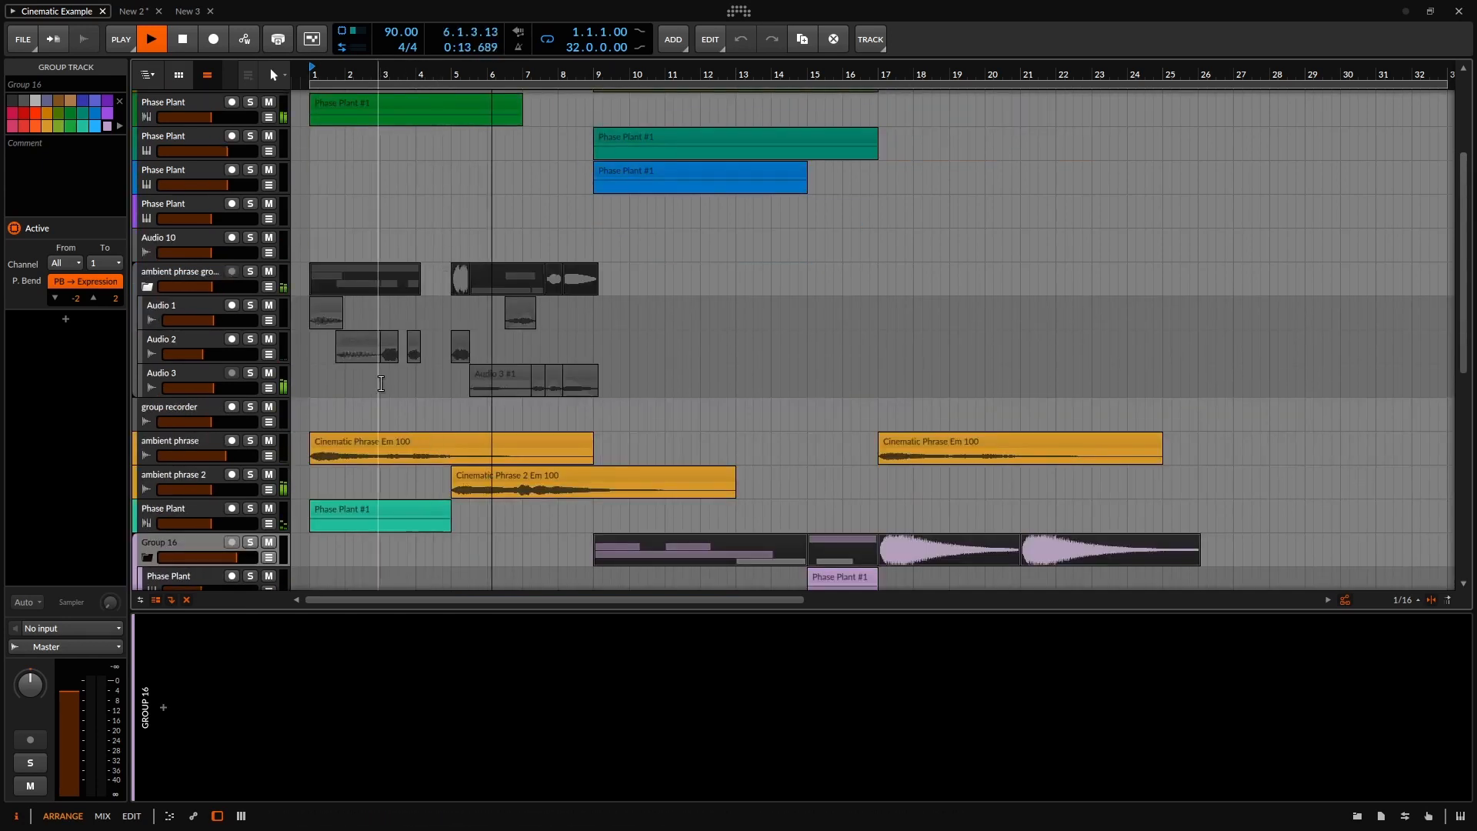
{"action": "scroll", "coordinate": [515, 401], "scroll_direction": "up", "scroll_amount": 3}
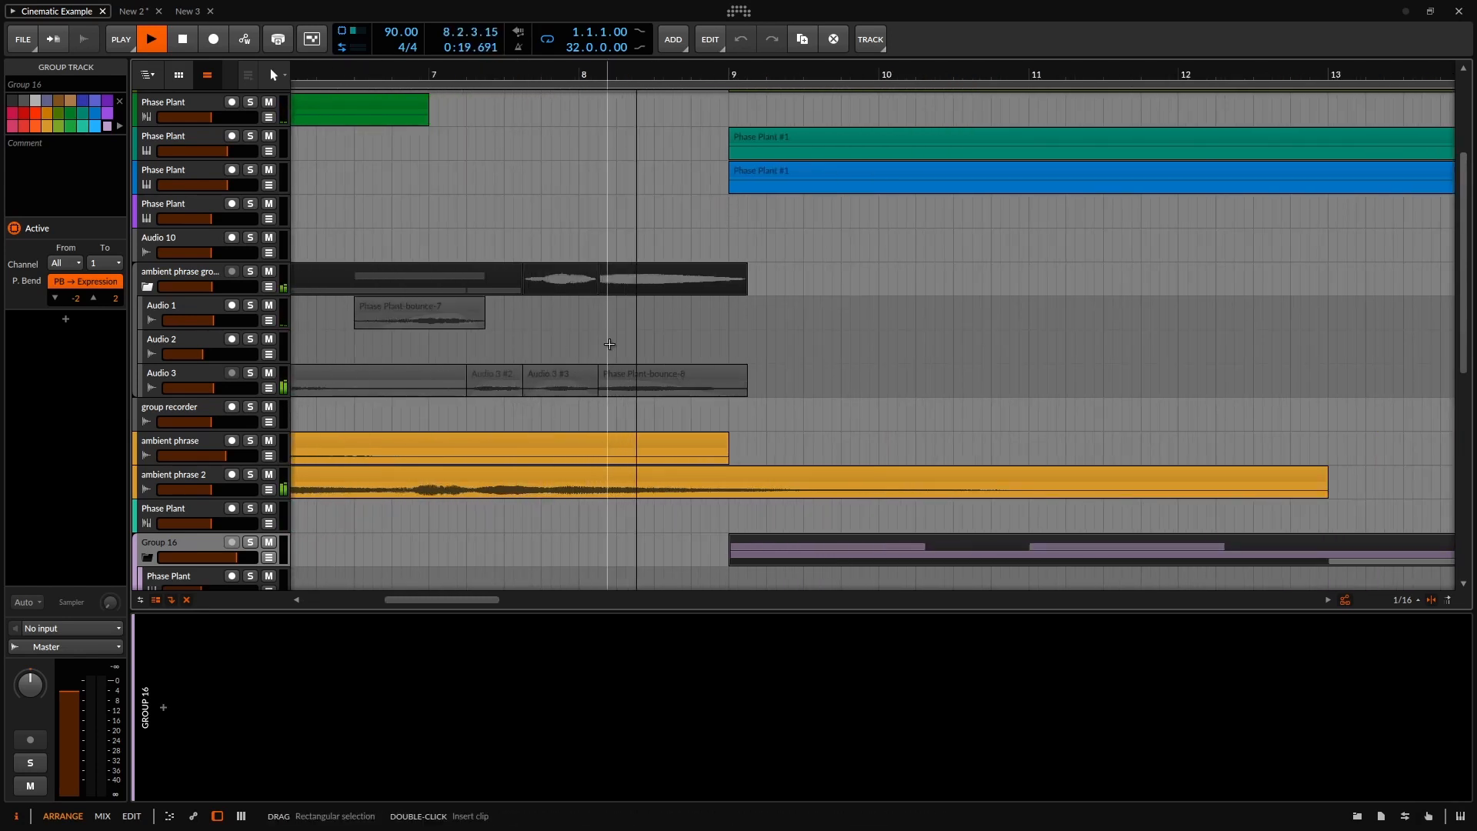
{"action": "scroll", "coordinate": [610, 343], "scroll_direction": "up", "scroll_amount": 5}
{"action": "scroll", "coordinate": [693, 294], "scroll_direction": "down", "scroll_amount": 2}
{"action": "scroll", "coordinate": [693, 294], "scroll_direction": "down", "scroll_amount": 2}
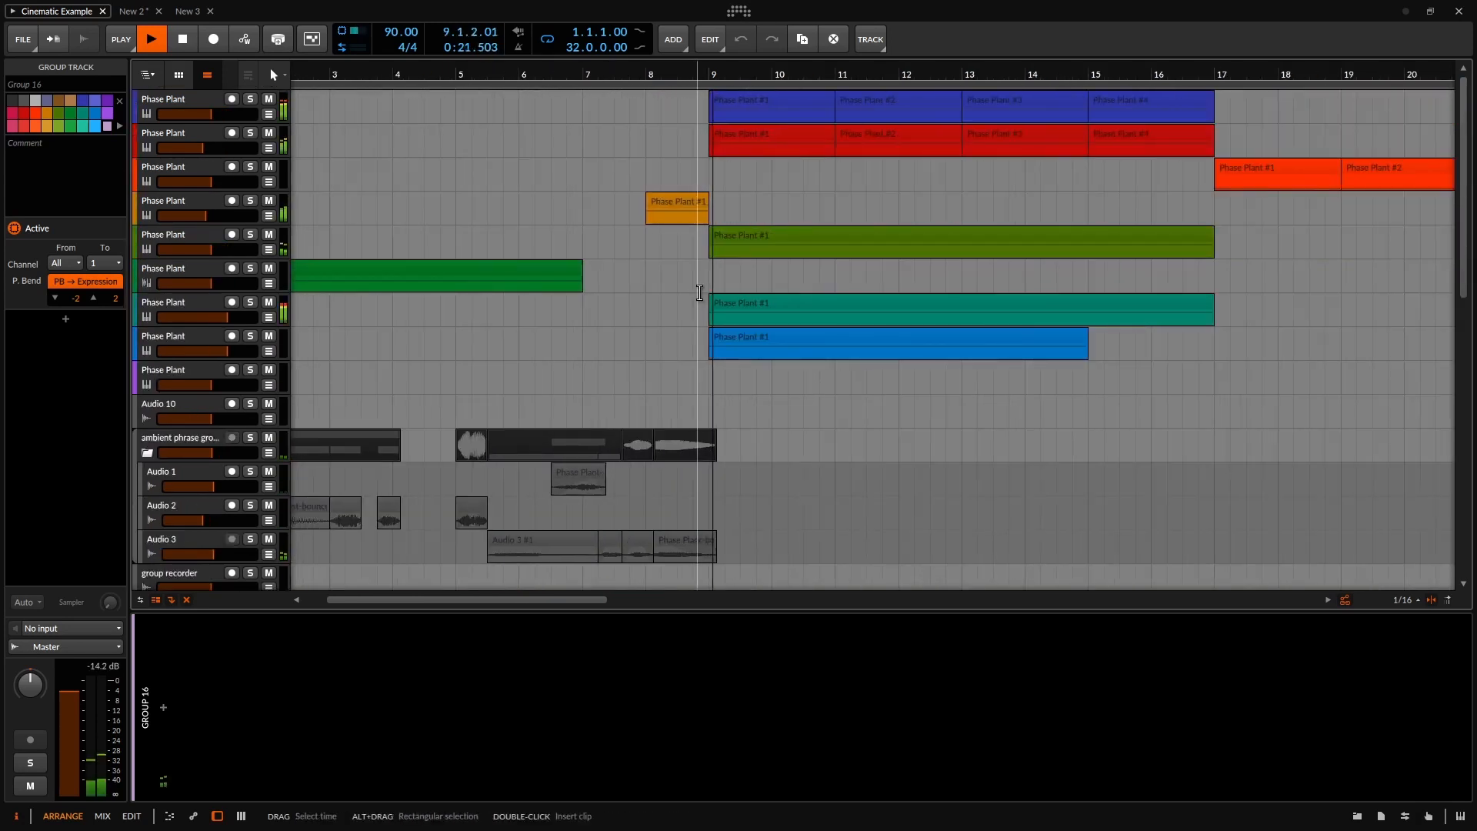
{"action": "scroll", "coordinate": [779, 292], "scroll_direction": "down", "scroll_amount": 1}
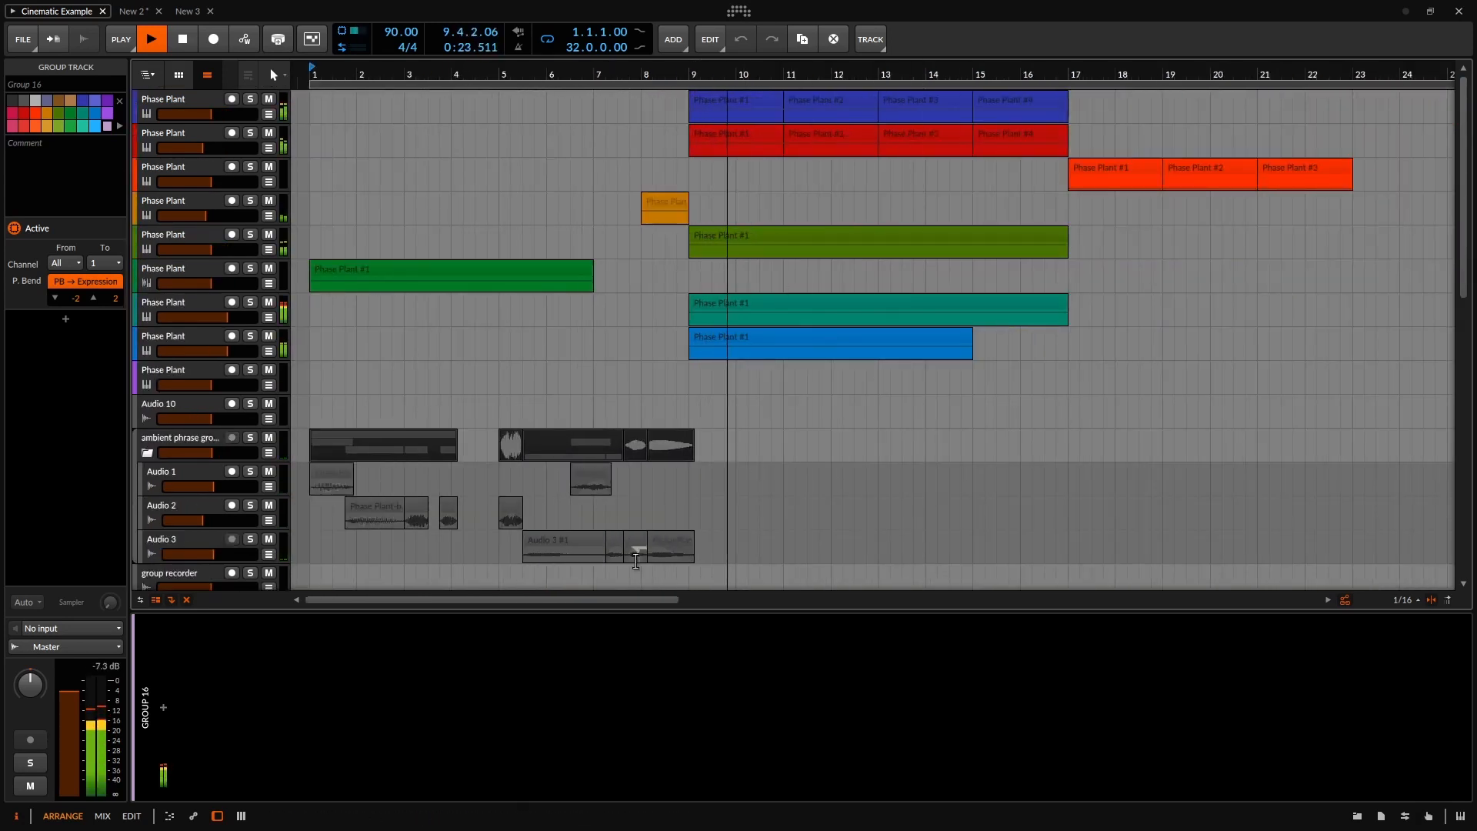
{"action": "left_click_drag", "start_coordinate": [626, 599], "coordinate": [660, 609]}
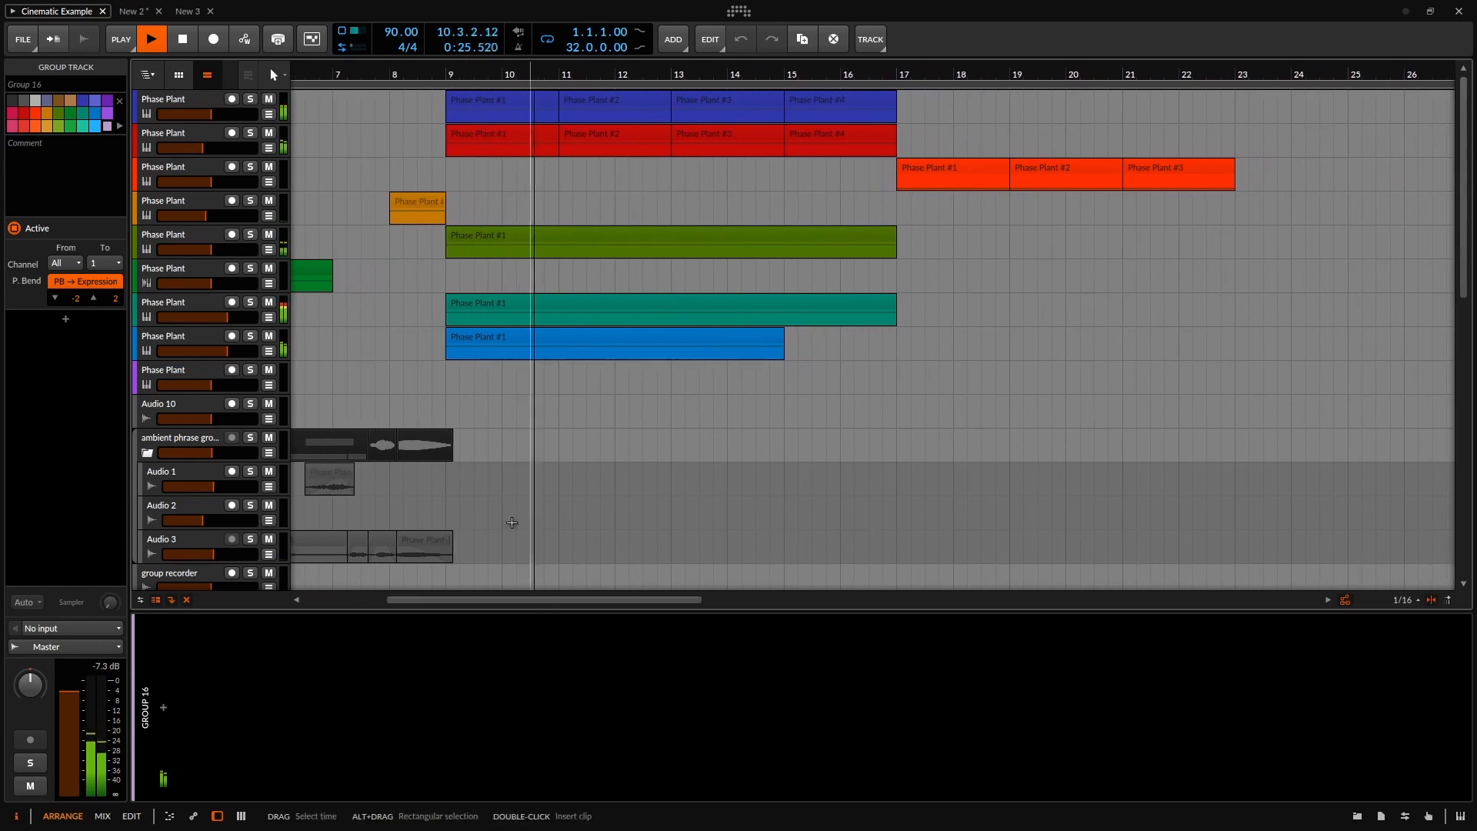
{"action": "scroll", "coordinate": [505, 337], "scroll_direction": "down", "scroll_amount": 10}
{"action": "scroll", "coordinate": [603, 365], "scroll_direction": "down", "scroll_amount": 2}
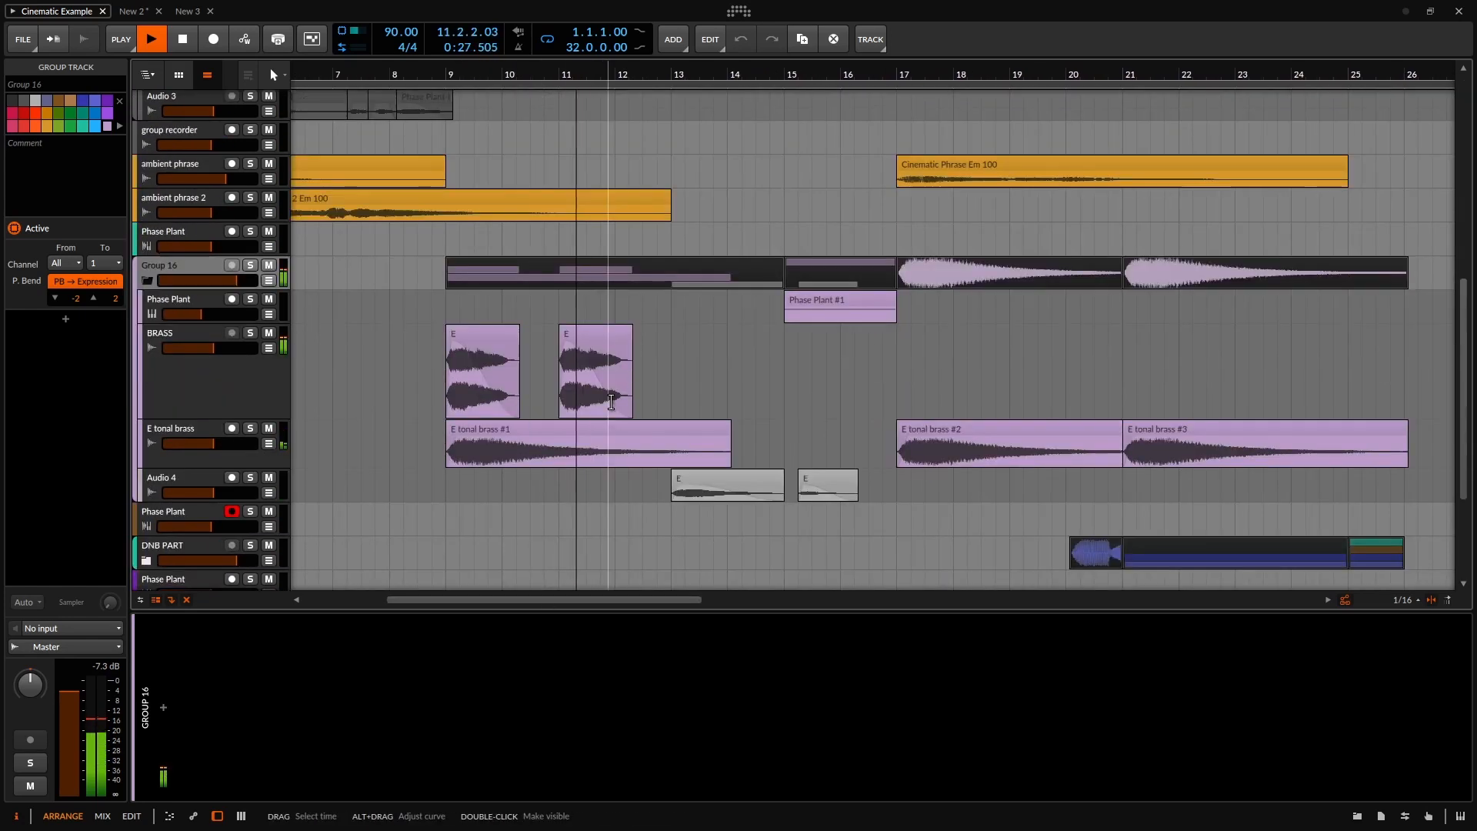
{"action": "scroll", "coordinate": [612, 396], "scroll_direction": "down", "scroll_amount": 2}
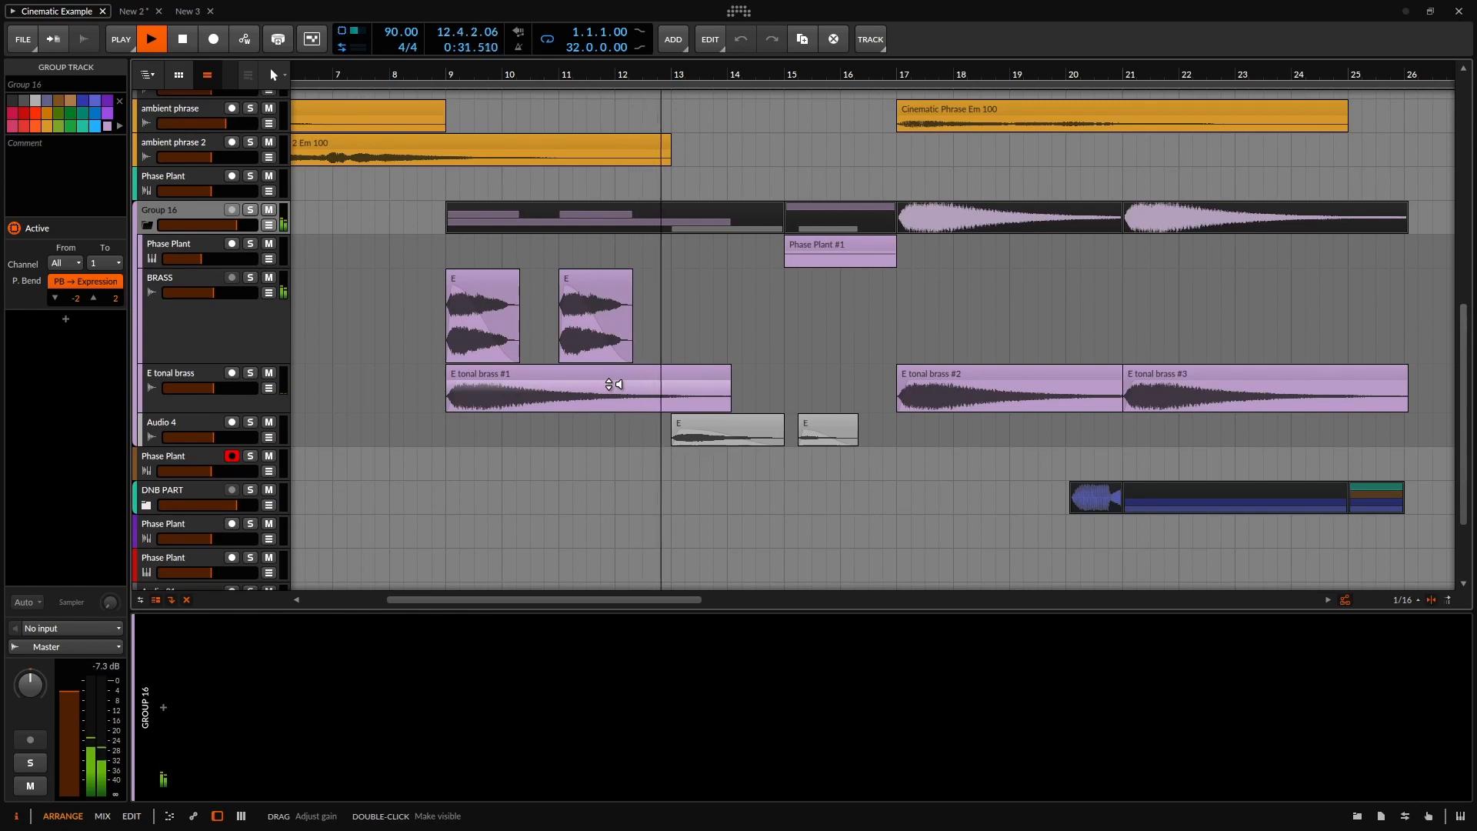
{"action": "scroll", "coordinate": [657, 379], "scroll_direction": "down", "scroll_amount": 2}
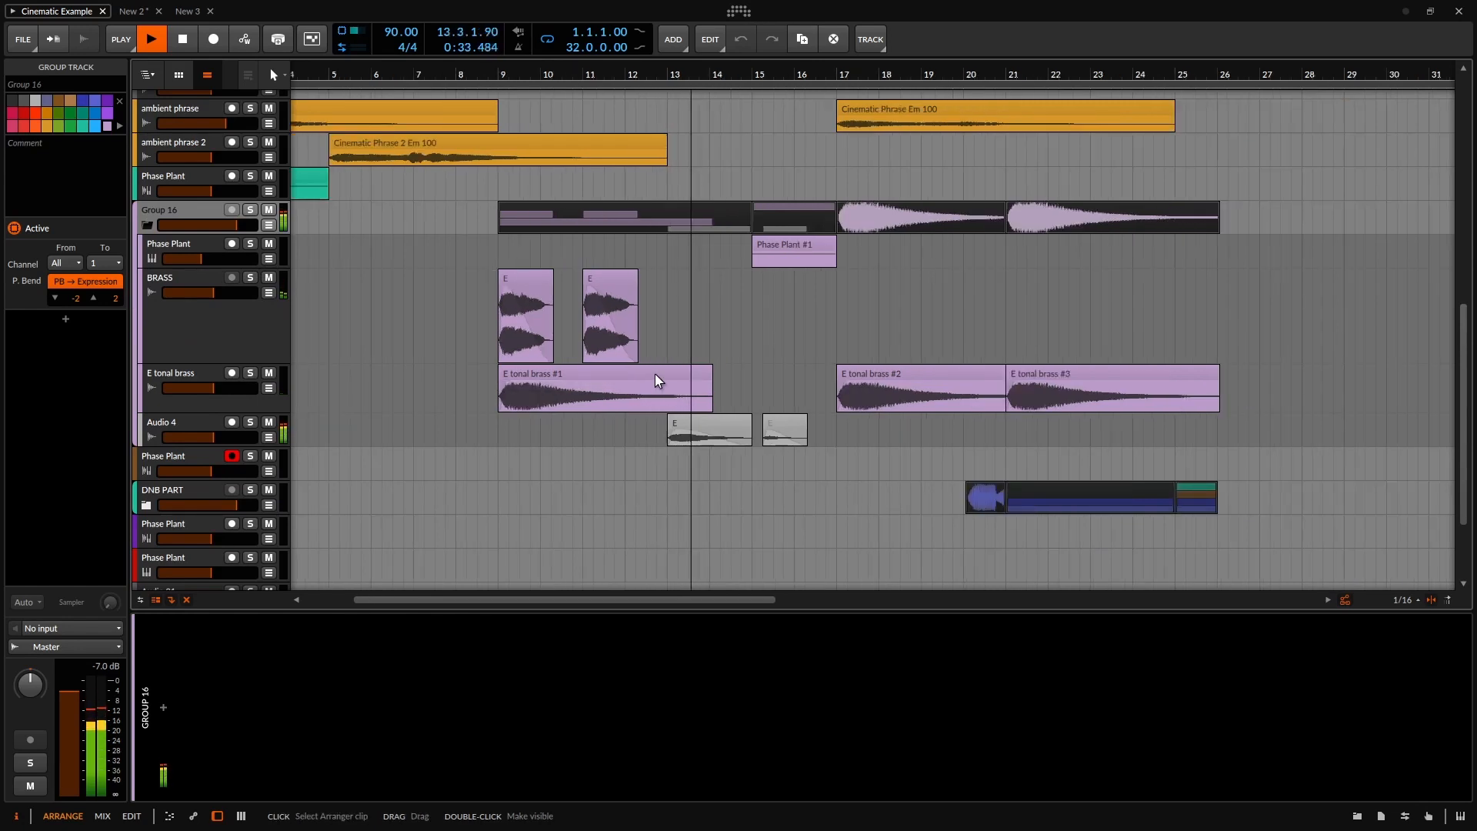
{"action": "left_click_drag", "start_coordinate": [199, 258], "coordinate": [194, 258]}
{"action": "scroll", "coordinate": [853, 360], "scroll_direction": "down", "scroll_amount": 1}
{"action": "scroll", "coordinate": [853, 360], "scroll_direction": "down", "scroll_amount": 1}
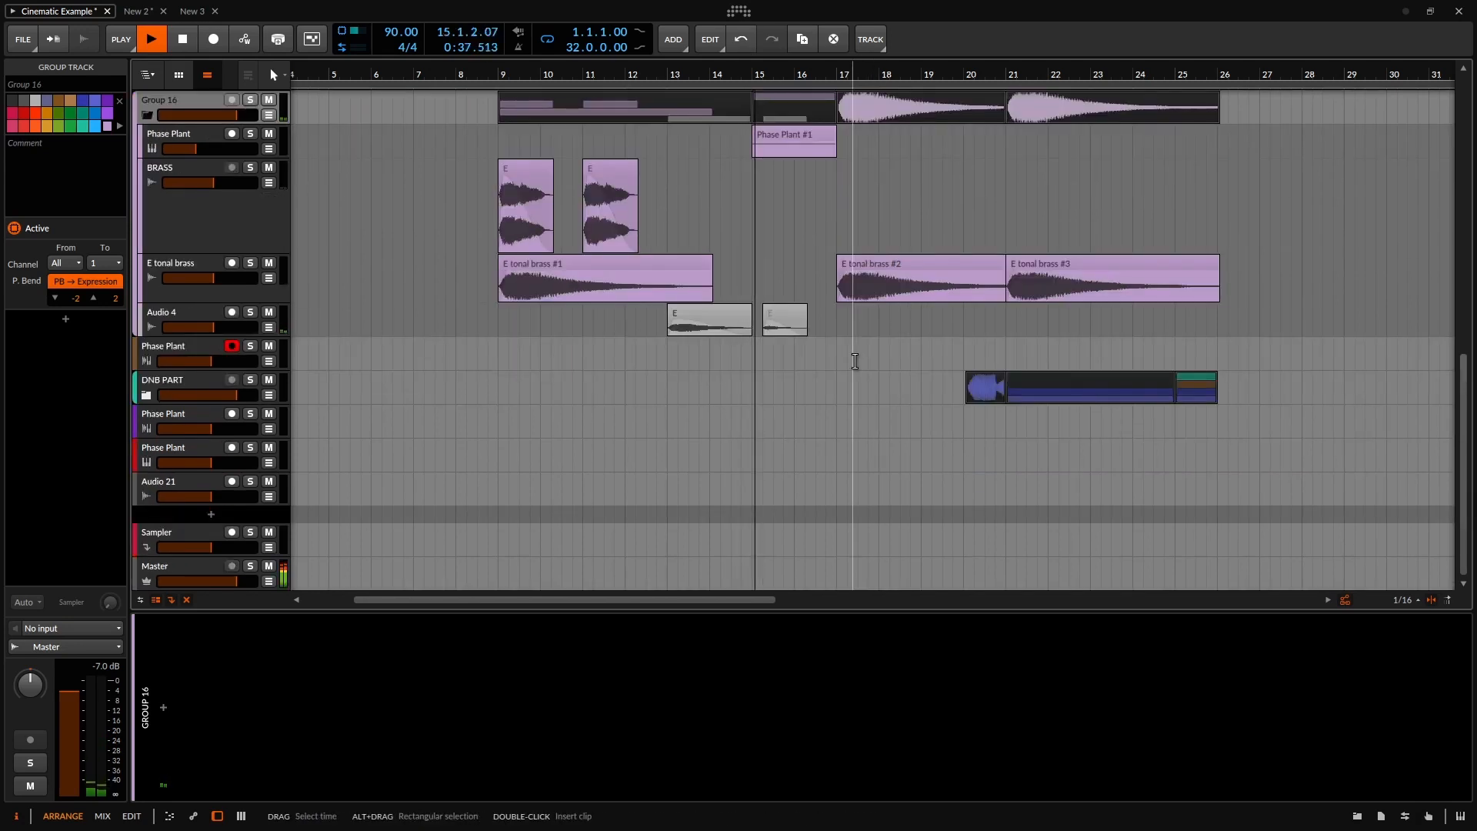
{"action": "scroll", "coordinate": [855, 361], "scroll_direction": "up", "scroll_amount": 4}
{"action": "scroll", "coordinate": [853, 360], "scroll_direction": "down", "scroll_amount": 1}
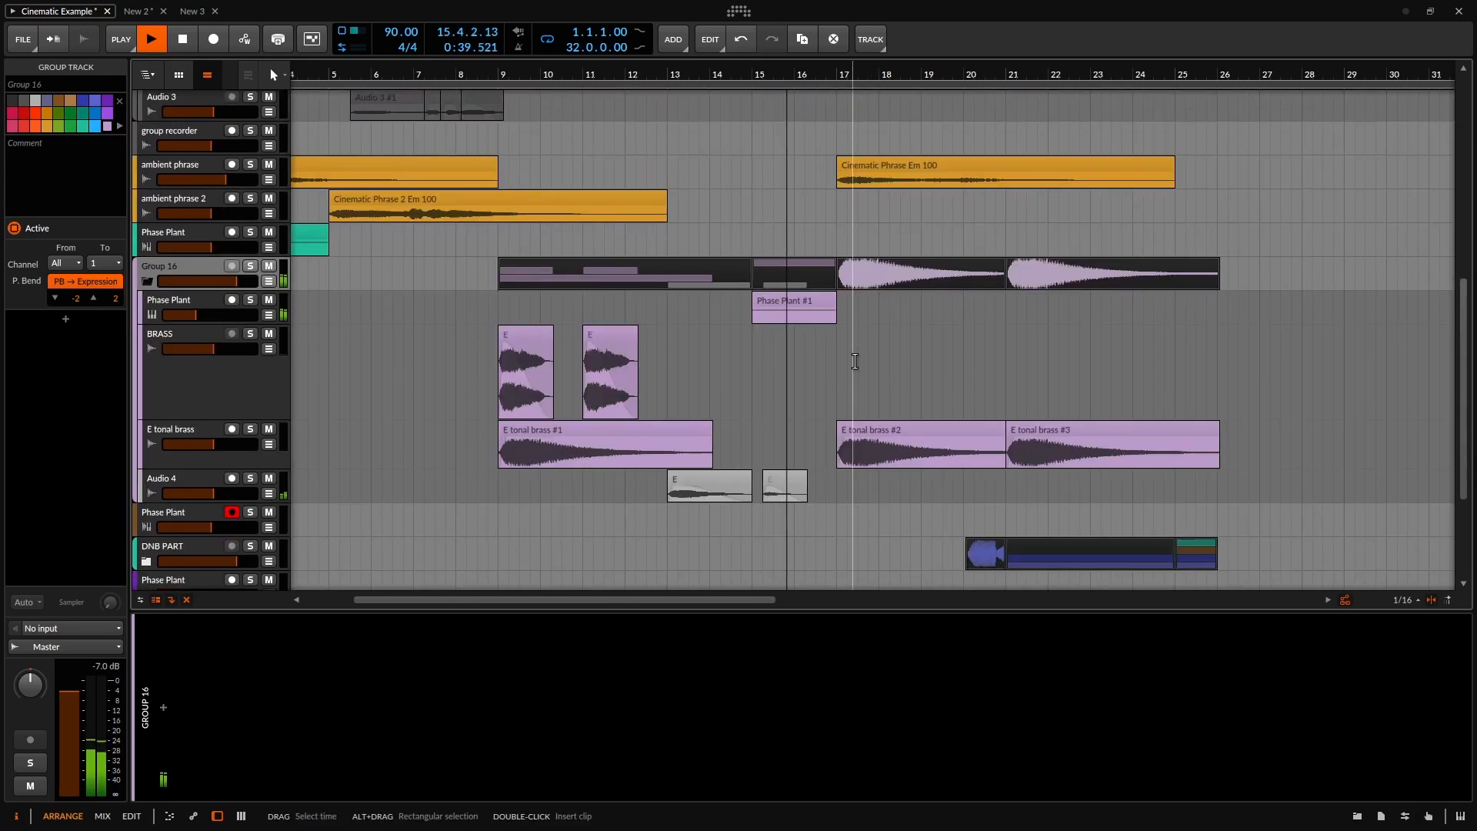
{"action": "scroll", "coordinate": [838, 358], "scroll_direction": "down", "scroll_amount": 2}
{"action": "scroll", "coordinate": [838, 359], "scroll_direction": "down", "scroll_amount": 1}
{"action": "scroll", "coordinate": [830, 366], "scroll_direction": "up", "scroll_amount": 1}
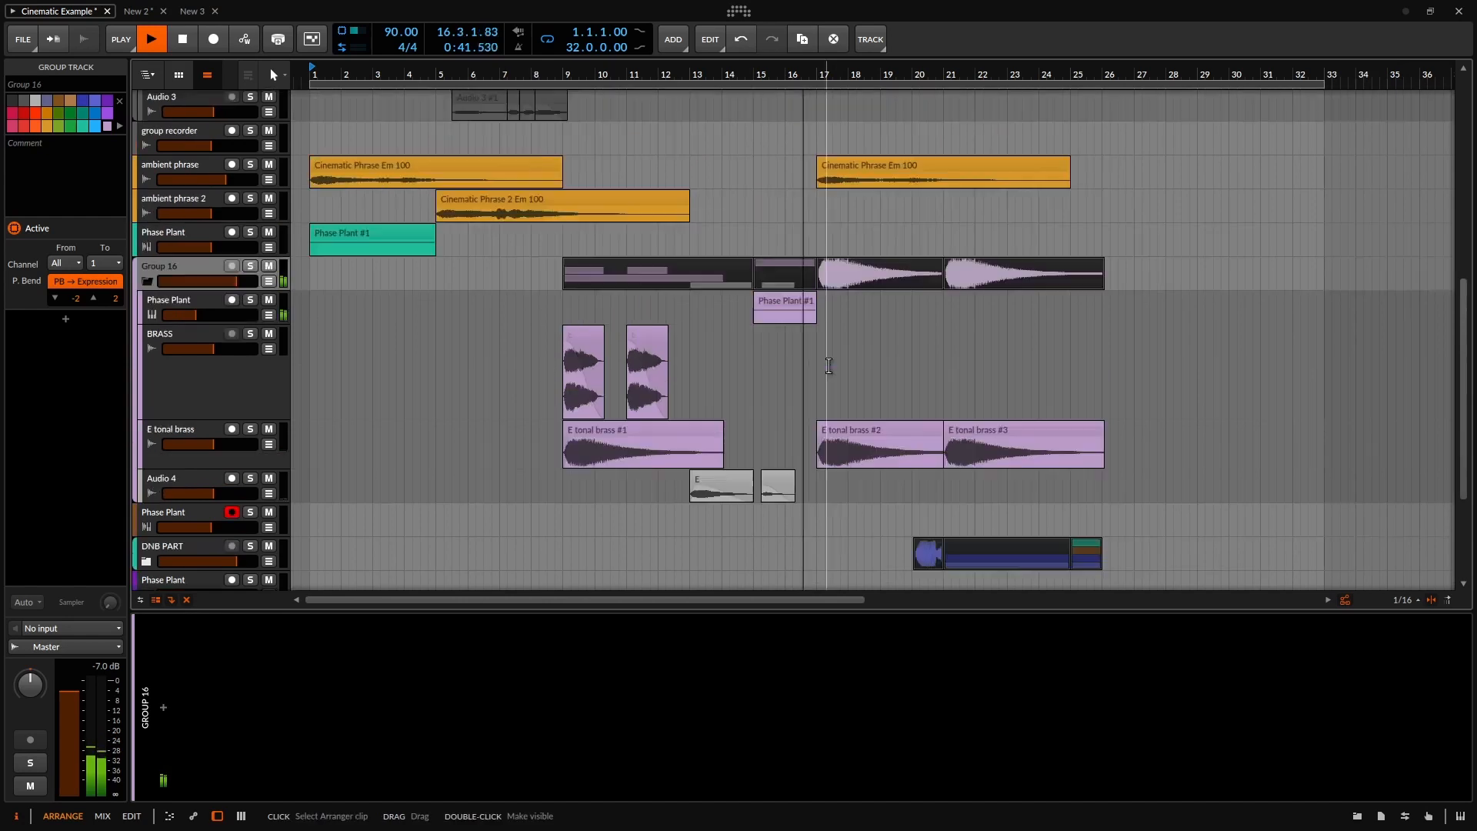
{"action": "scroll", "coordinate": [806, 361], "scroll_direction": "up", "scroll_amount": 8}
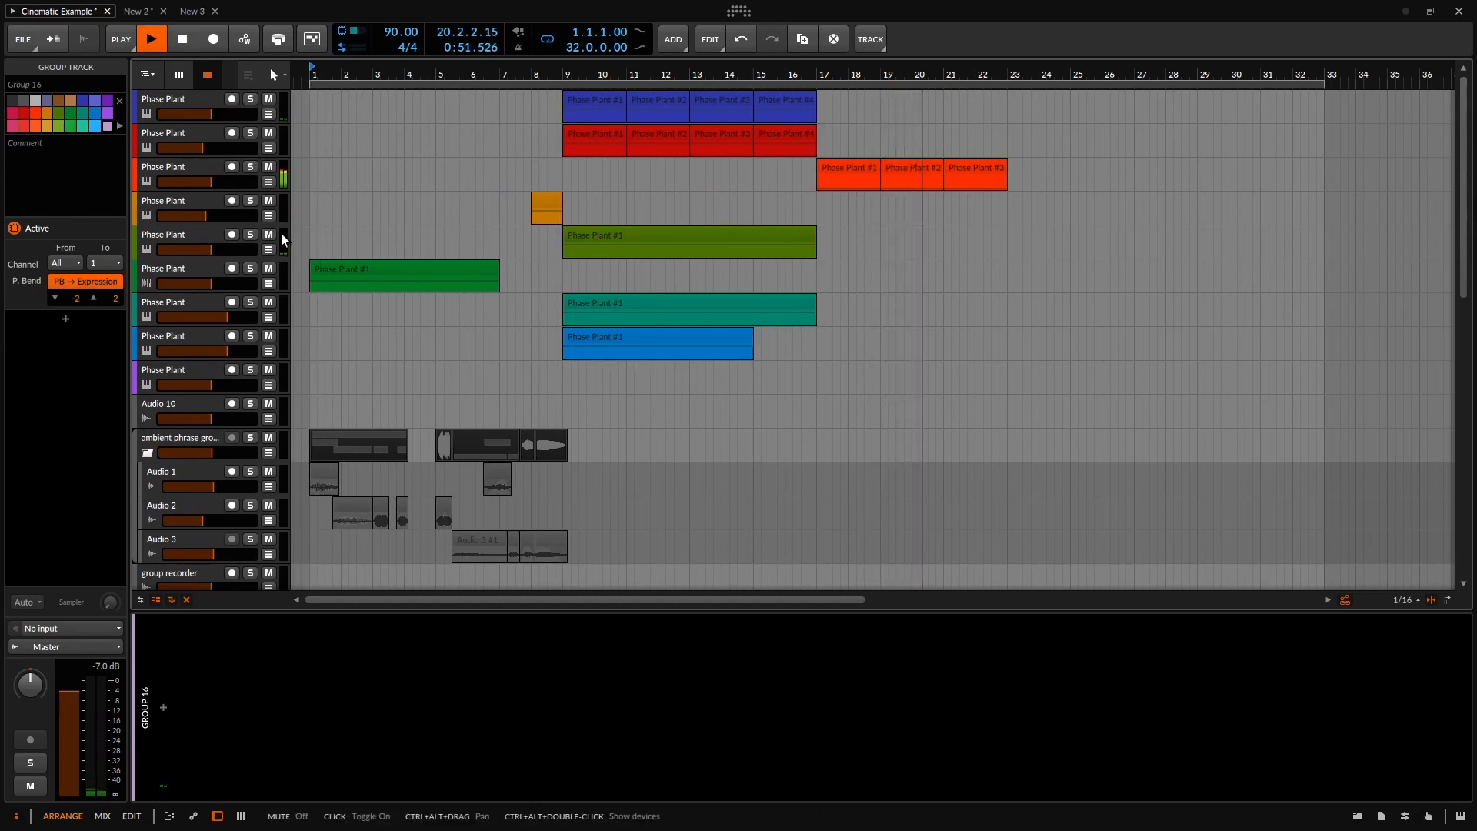
{"action": "scroll", "coordinate": [669, 333], "scroll_direction": "down", "scroll_amount": 5}
{"action": "scroll", "coordinate": [727, 334], "scroll_direction": "down", "scroll_amount": 8}
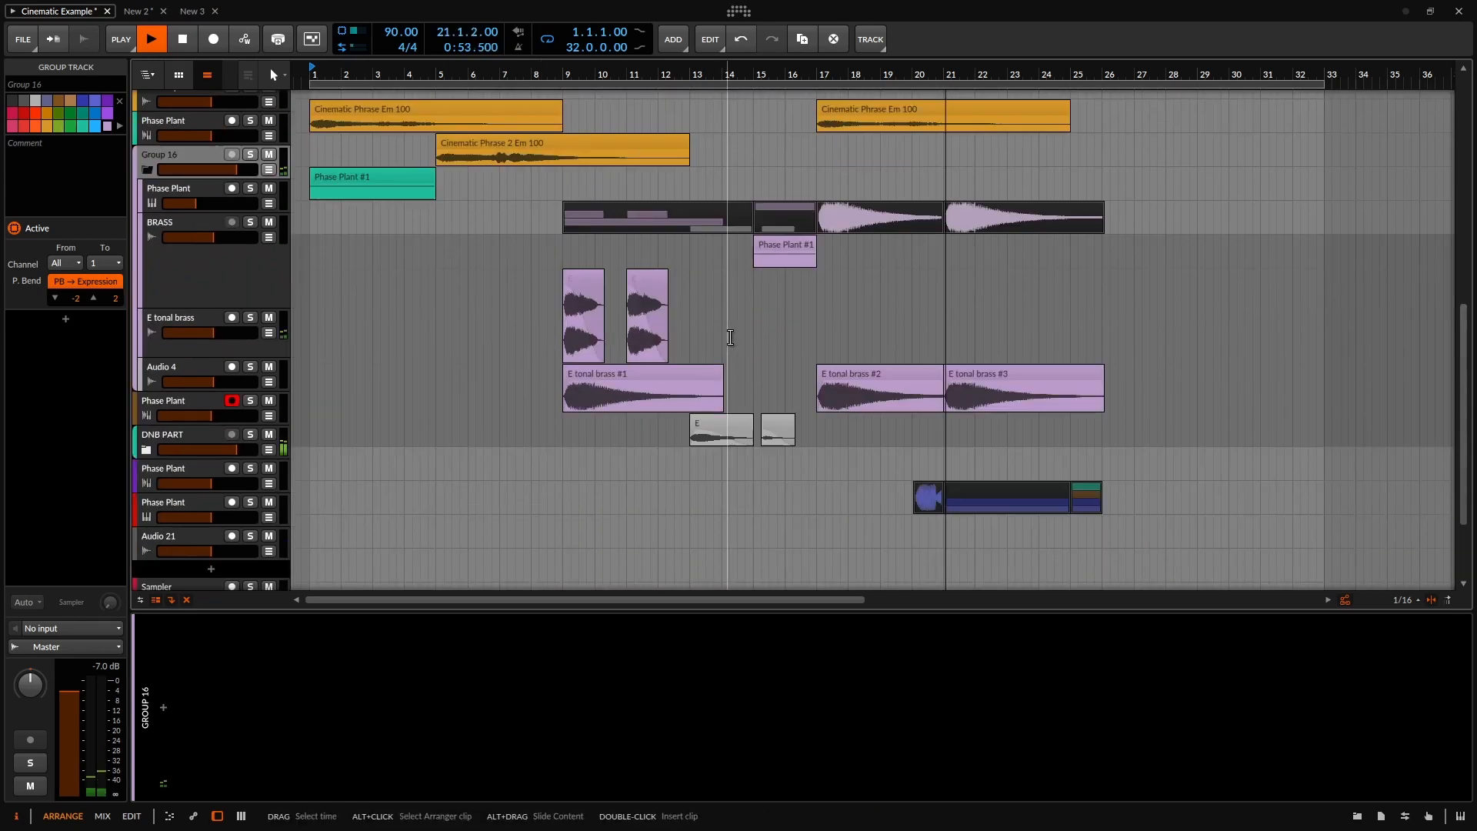
{"action": "scroll", "coordinate": [727, 334], "scroll_direction": "up", "scroll_amount": 3}
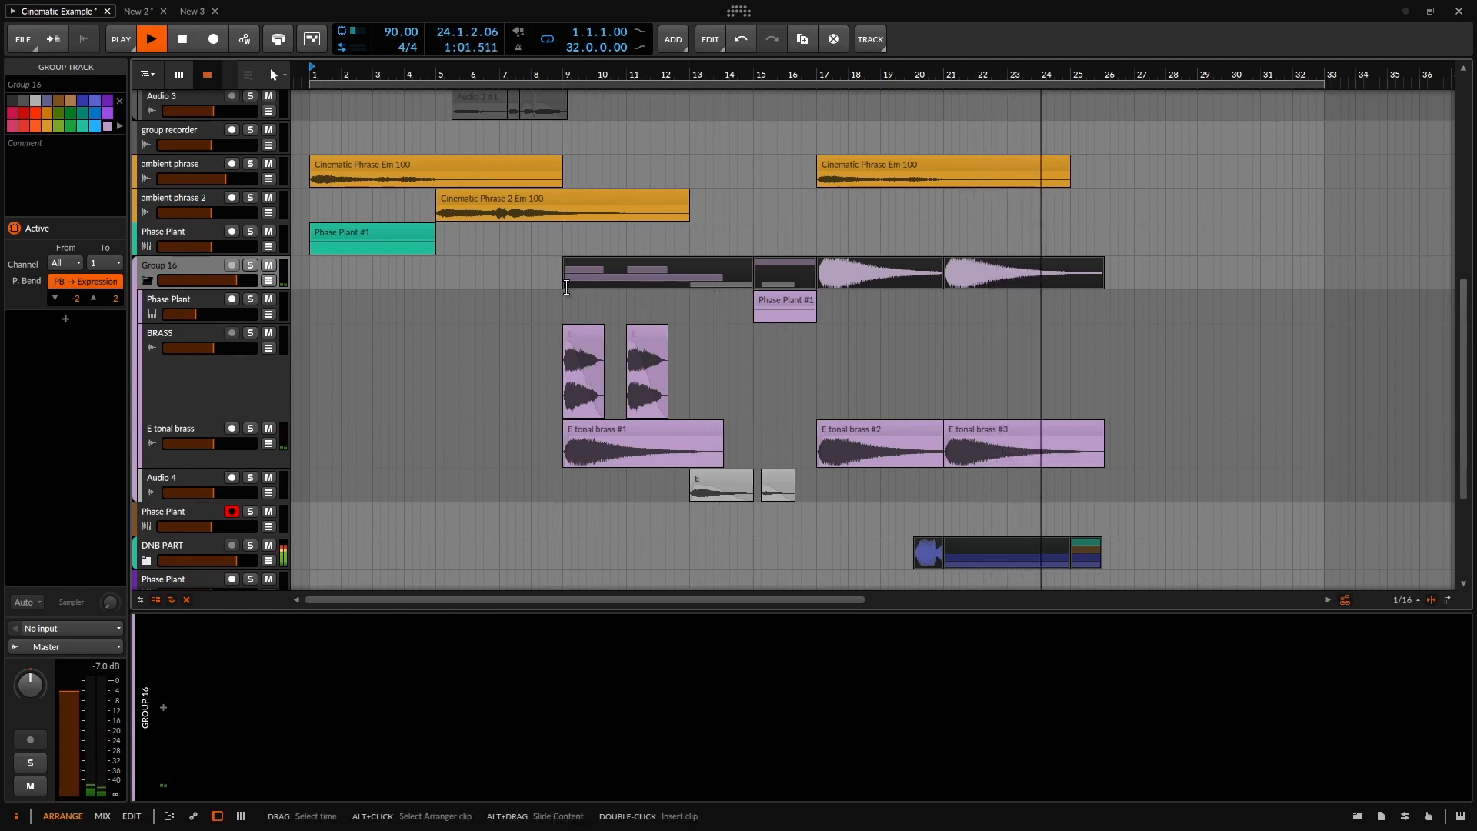
{"action": "scroll", "coordinate": [443, 275], "scroll_direction": "up", "scroll_amount": 3}
{"action": "scroll", "coordinate": [443, 275], "scroll_direction": "down", "scroll_amount": 2}
{"action": "scroll", "coordinate": [454, 273], "scroll_direction": "down", "scroll_amount": 3}
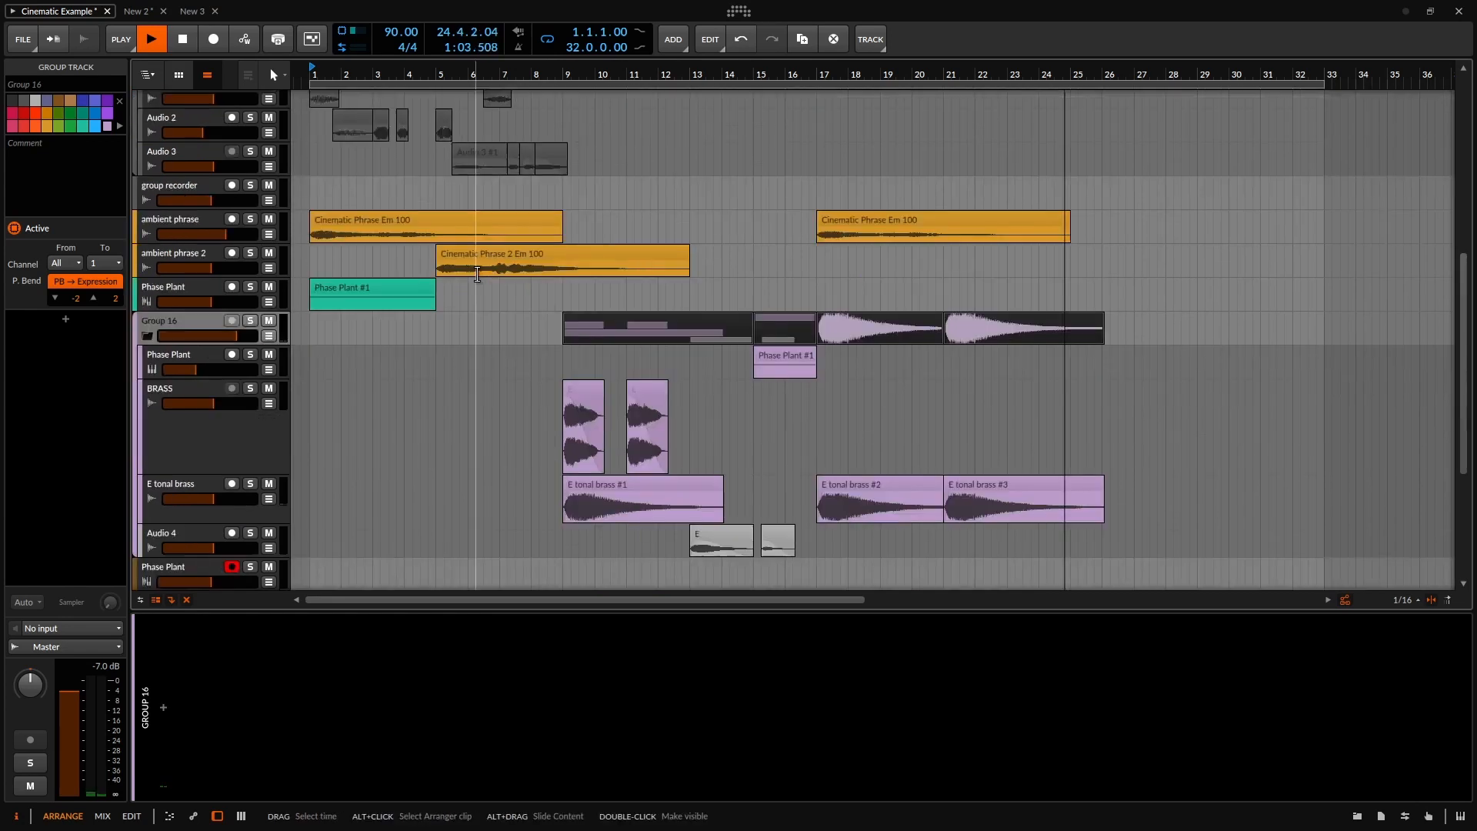
{"action": "scroll", "coordinate": [482, 267], "scroll_direction": "down", "scroll_amount": 2}
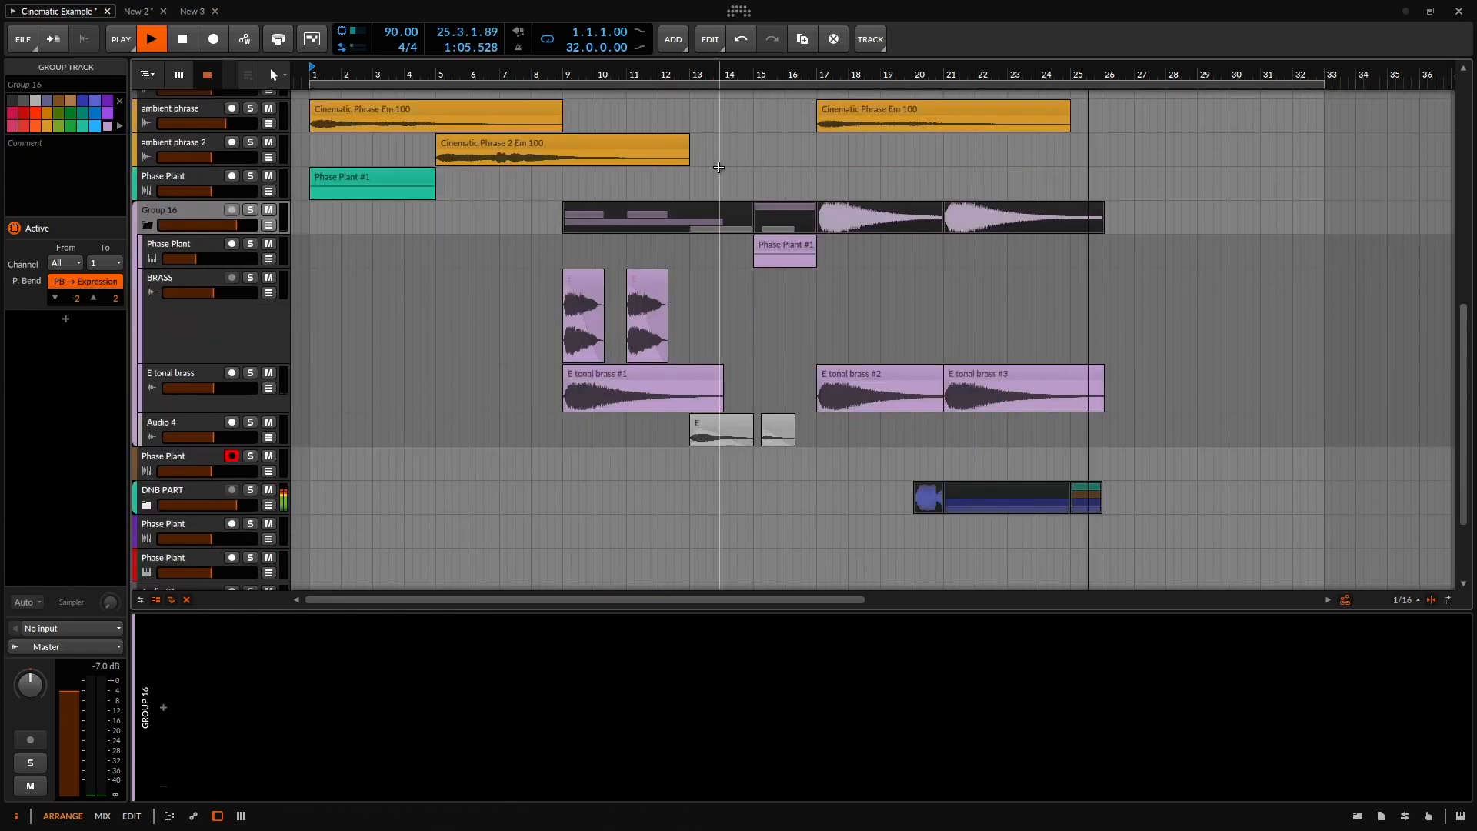
{"action": "scroll", "coordinate": [724, 163], "scroll_direction": "up", "scroll_amount": 5}
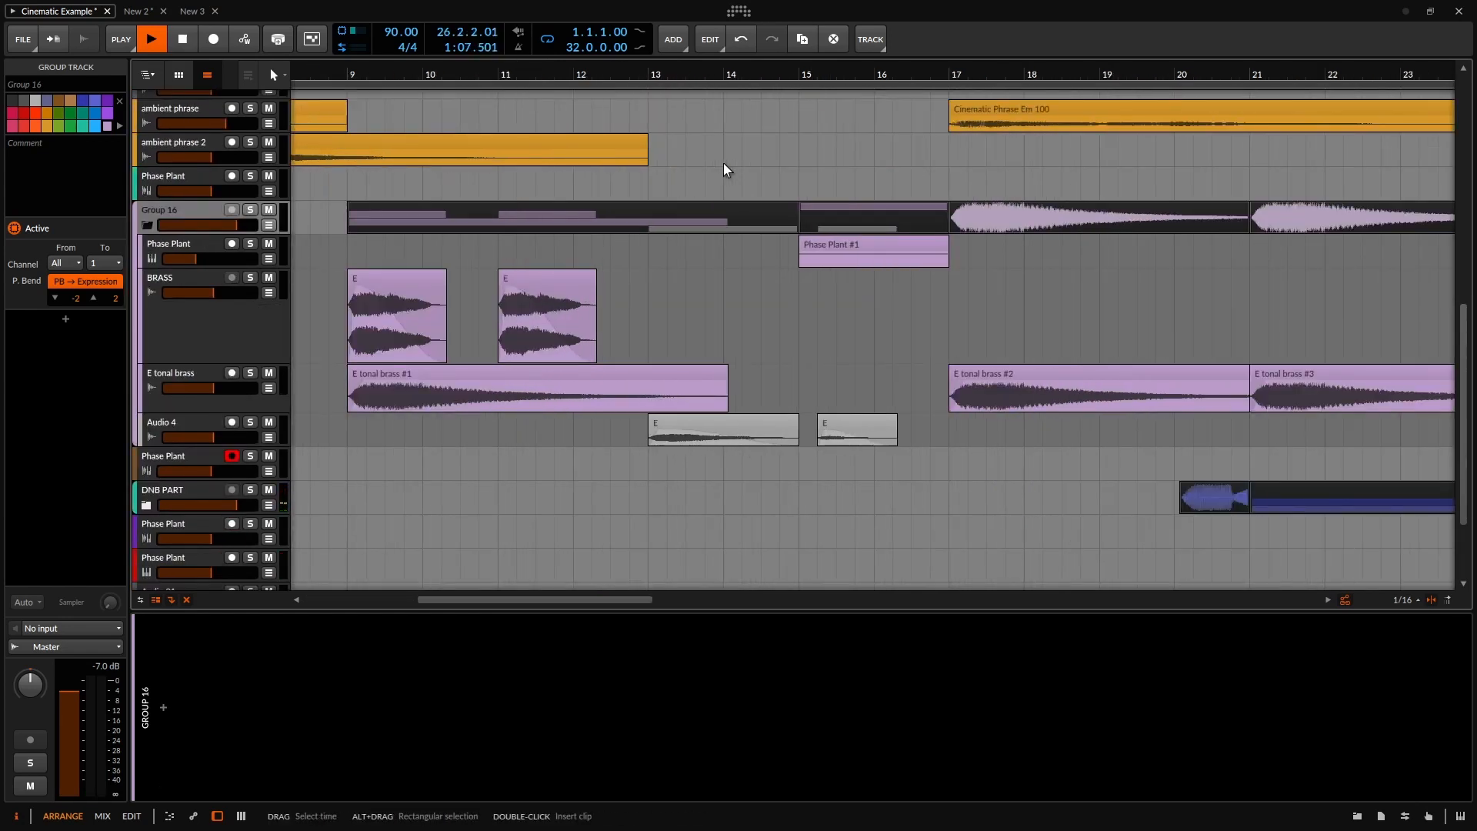
{"action": "key", "text": "space"}
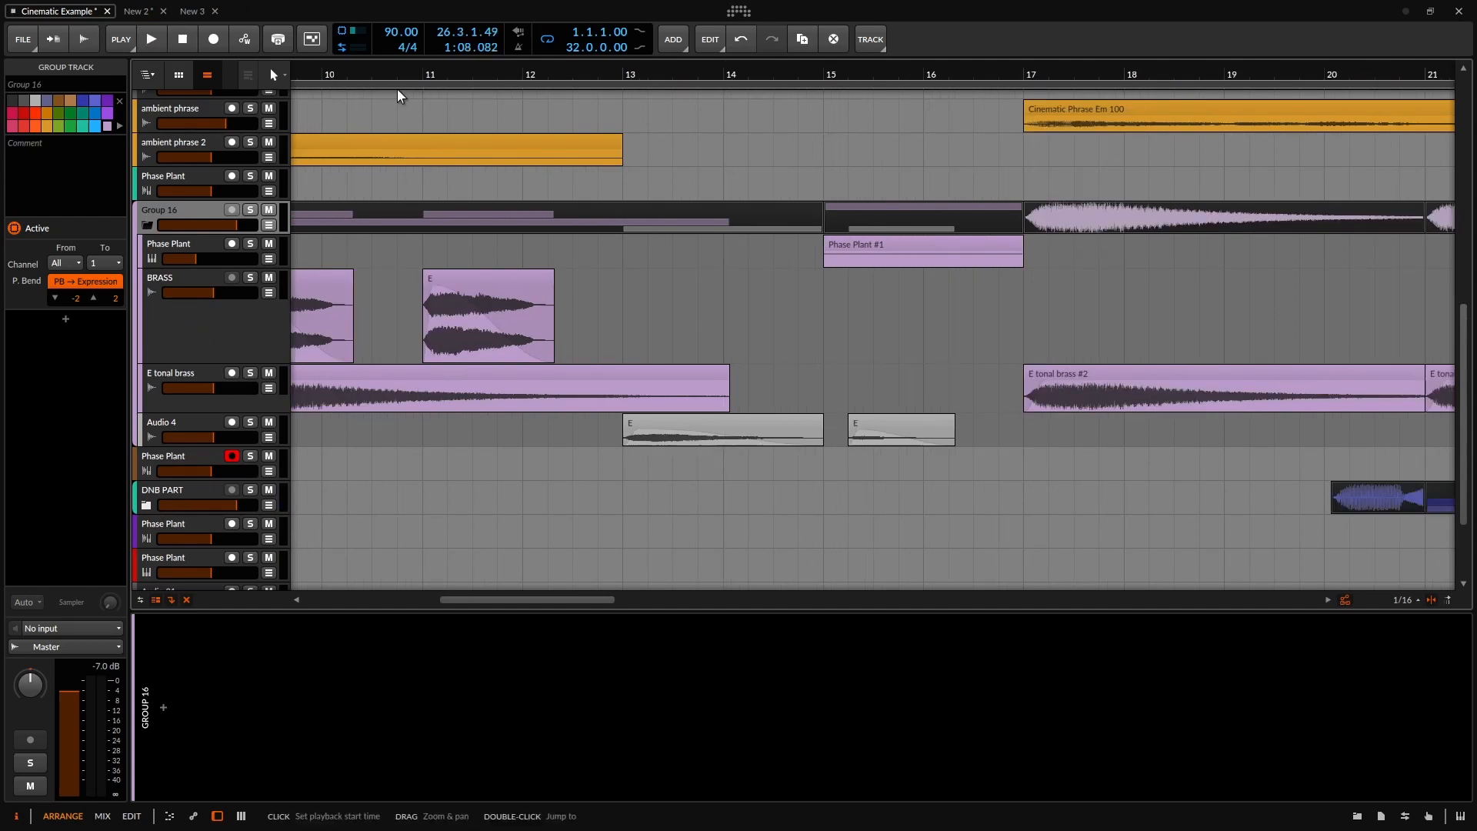
Play from bar 15 with Group 16's Phase Plant track soloed, then stop.
{"action": "left_click", "coordinate": [845, 86]}
{"action": "scroll", "coordinate": [540, 261], "scroll_direction": "down", "scroll_amount": 4}
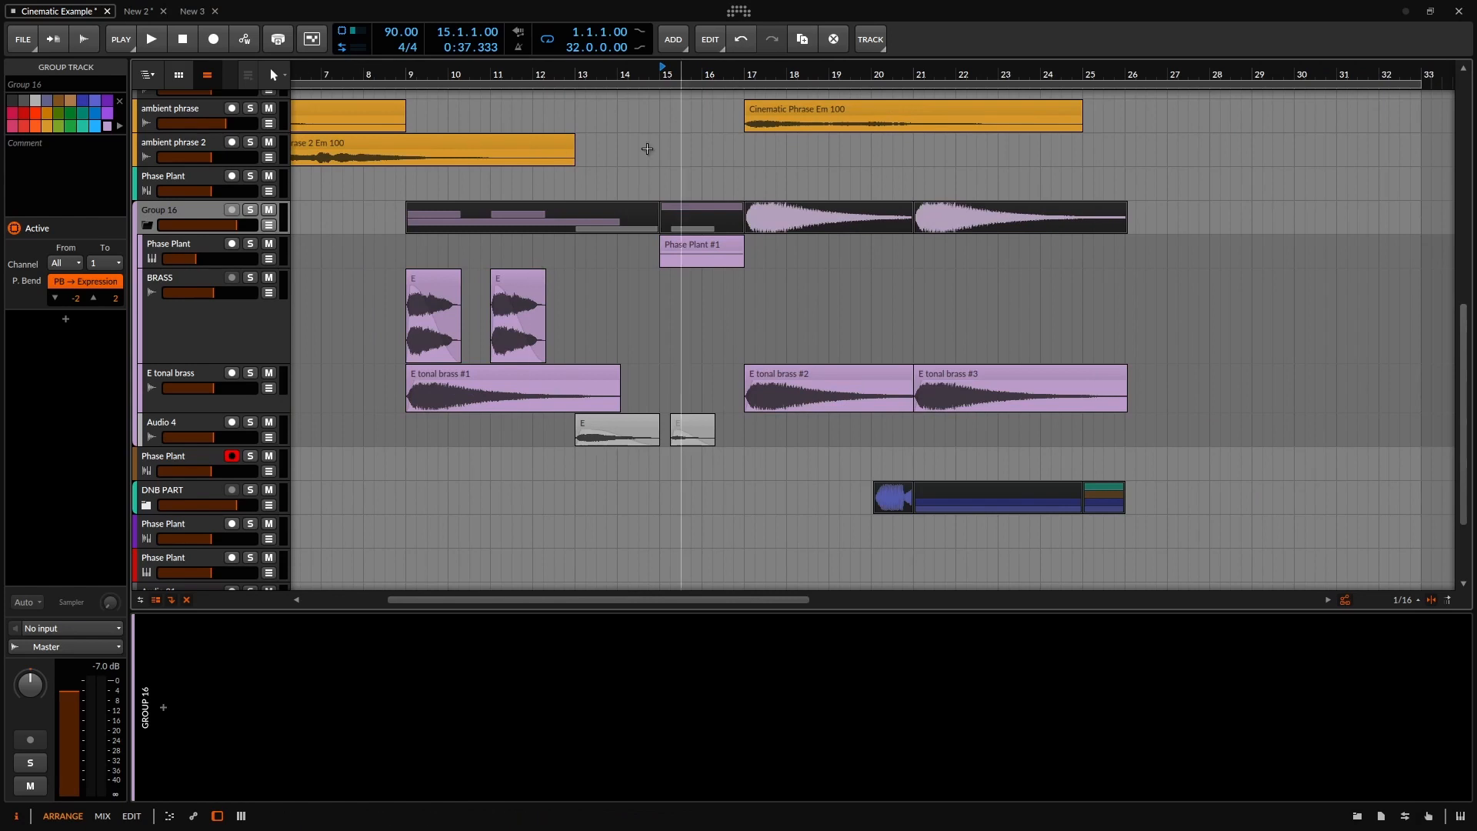
{"action": "key", "text": "space"}
{"action": "key", "text": "space"}
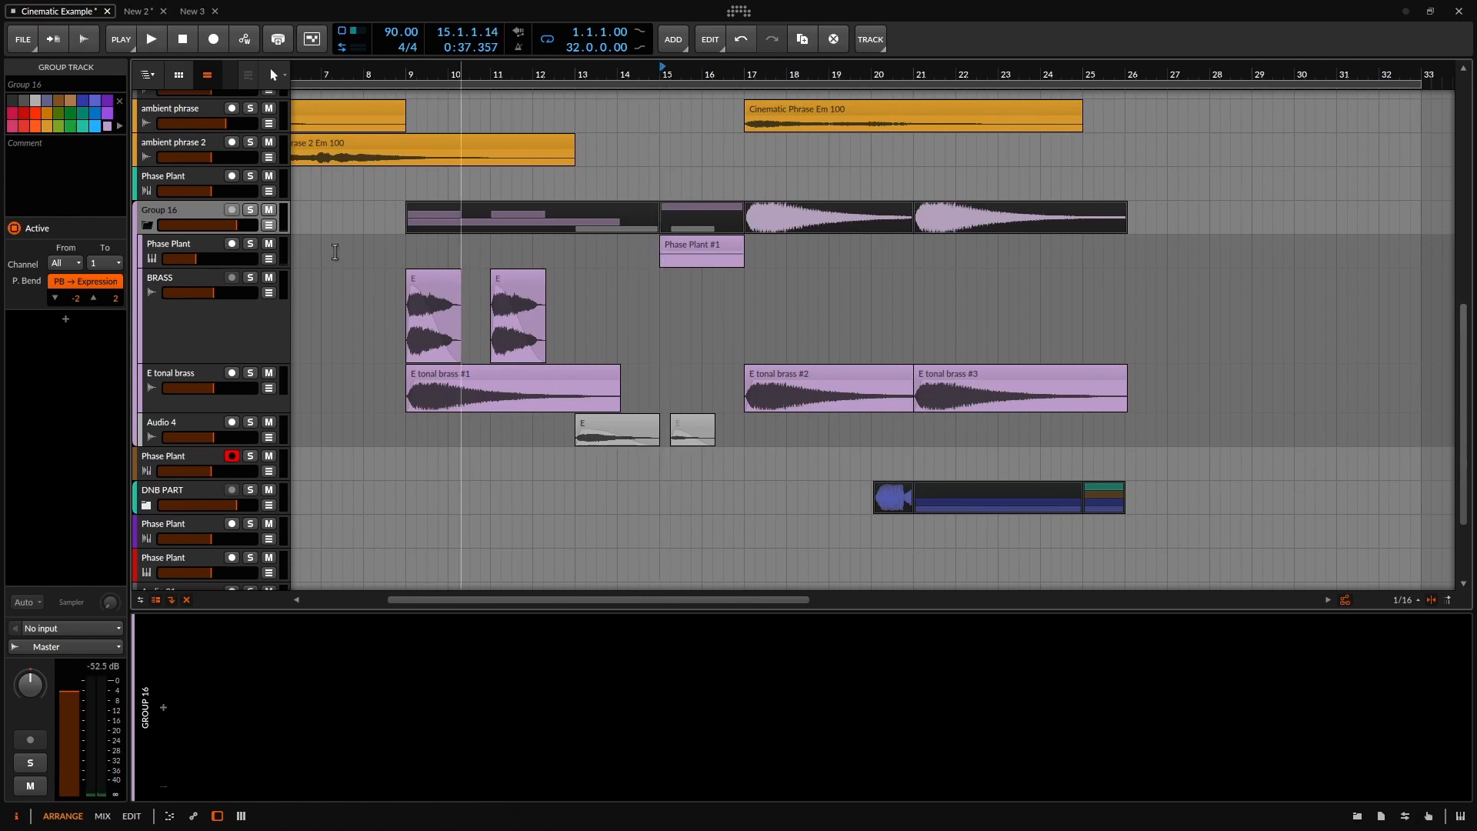
{"action": "left_click", "coordinate": [252, 243]}
{"action": "key", "text": "space"}
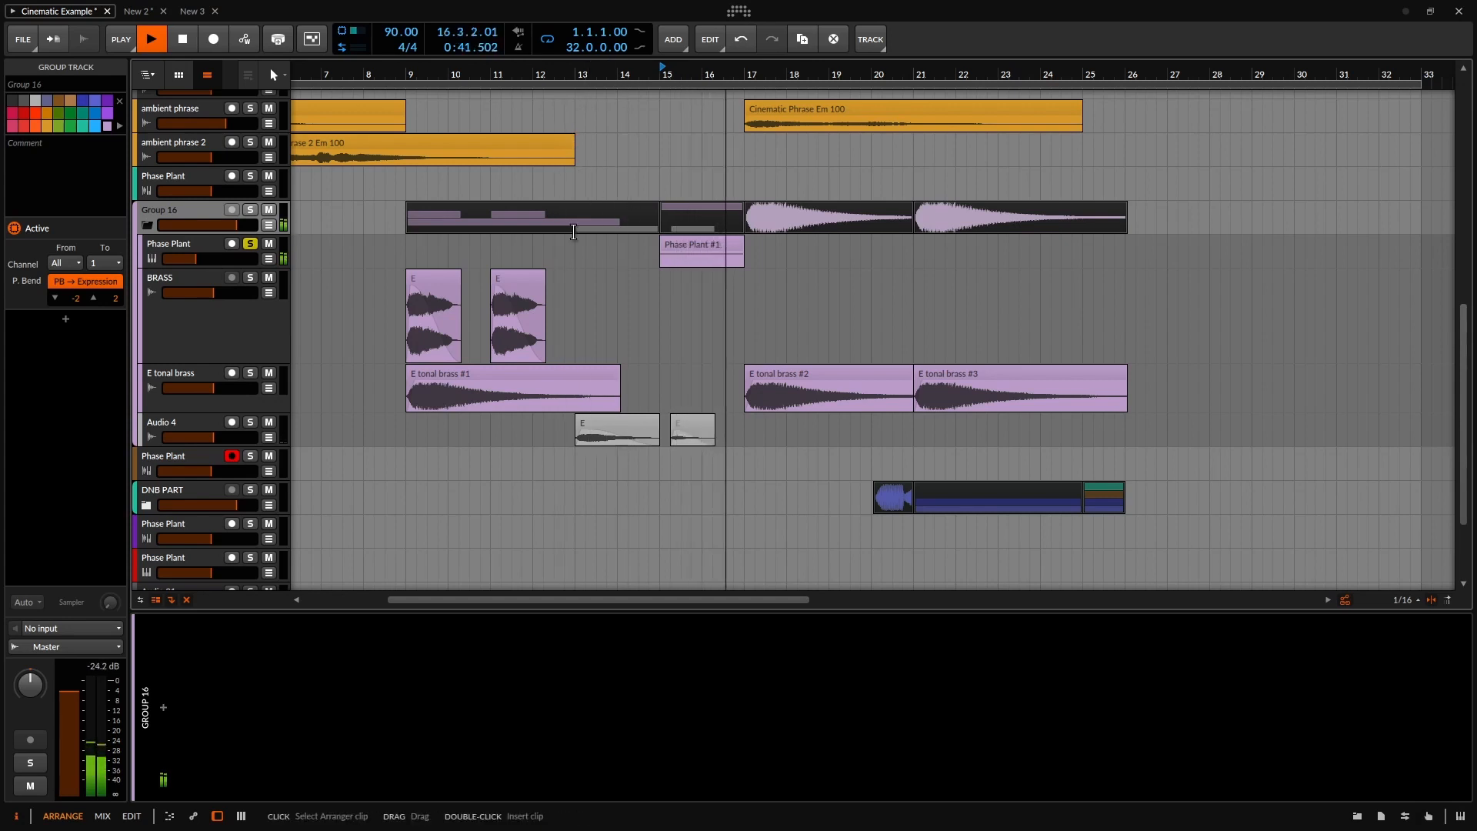
Show the Phase Plant track's device chain, open and close its synth window, and stop playback.
{"action": "left_click", "coordinate": [159, 251]}
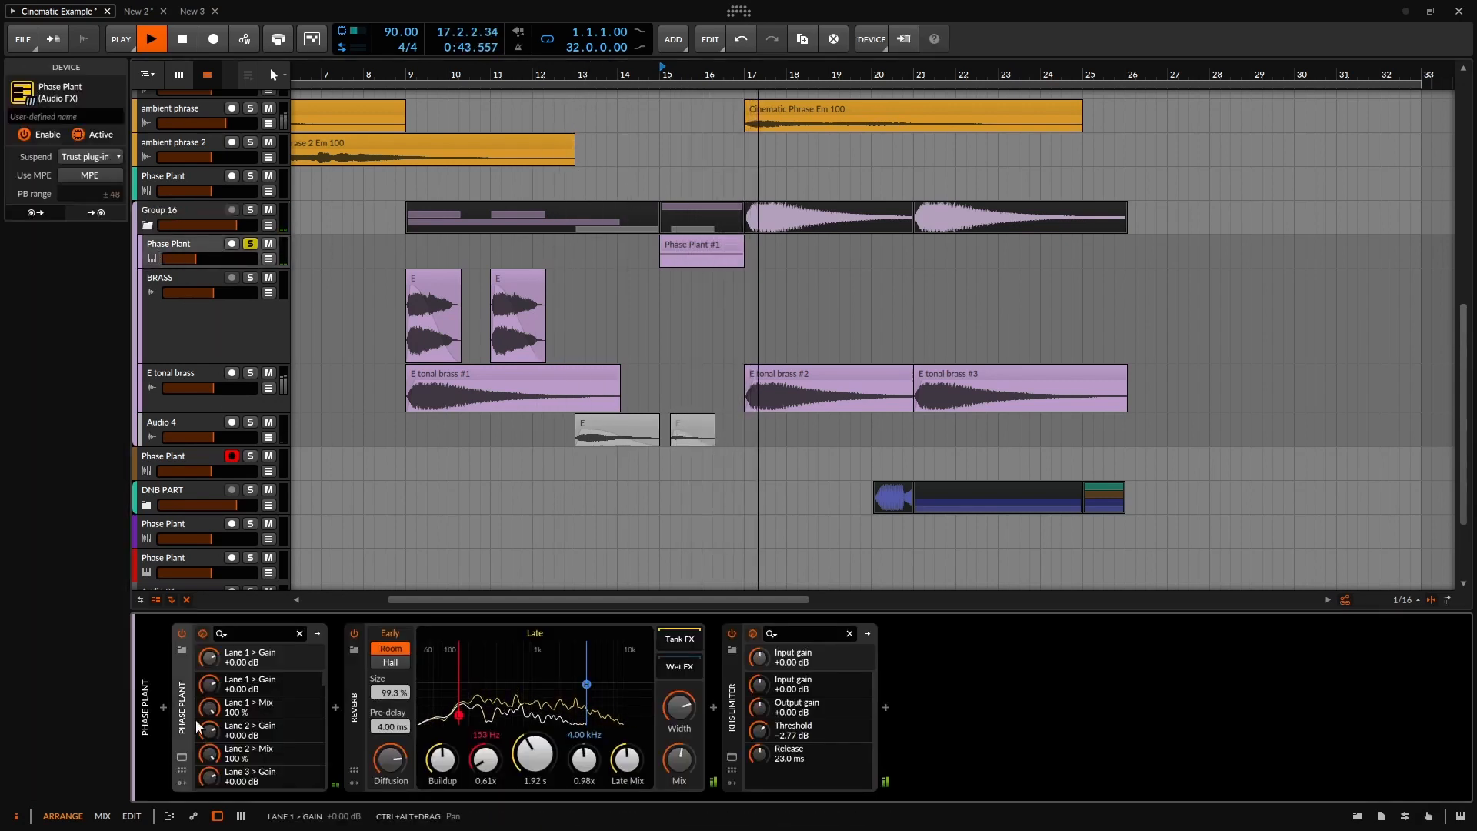
{"action": "left_click", "coordinate": [183, 758]}
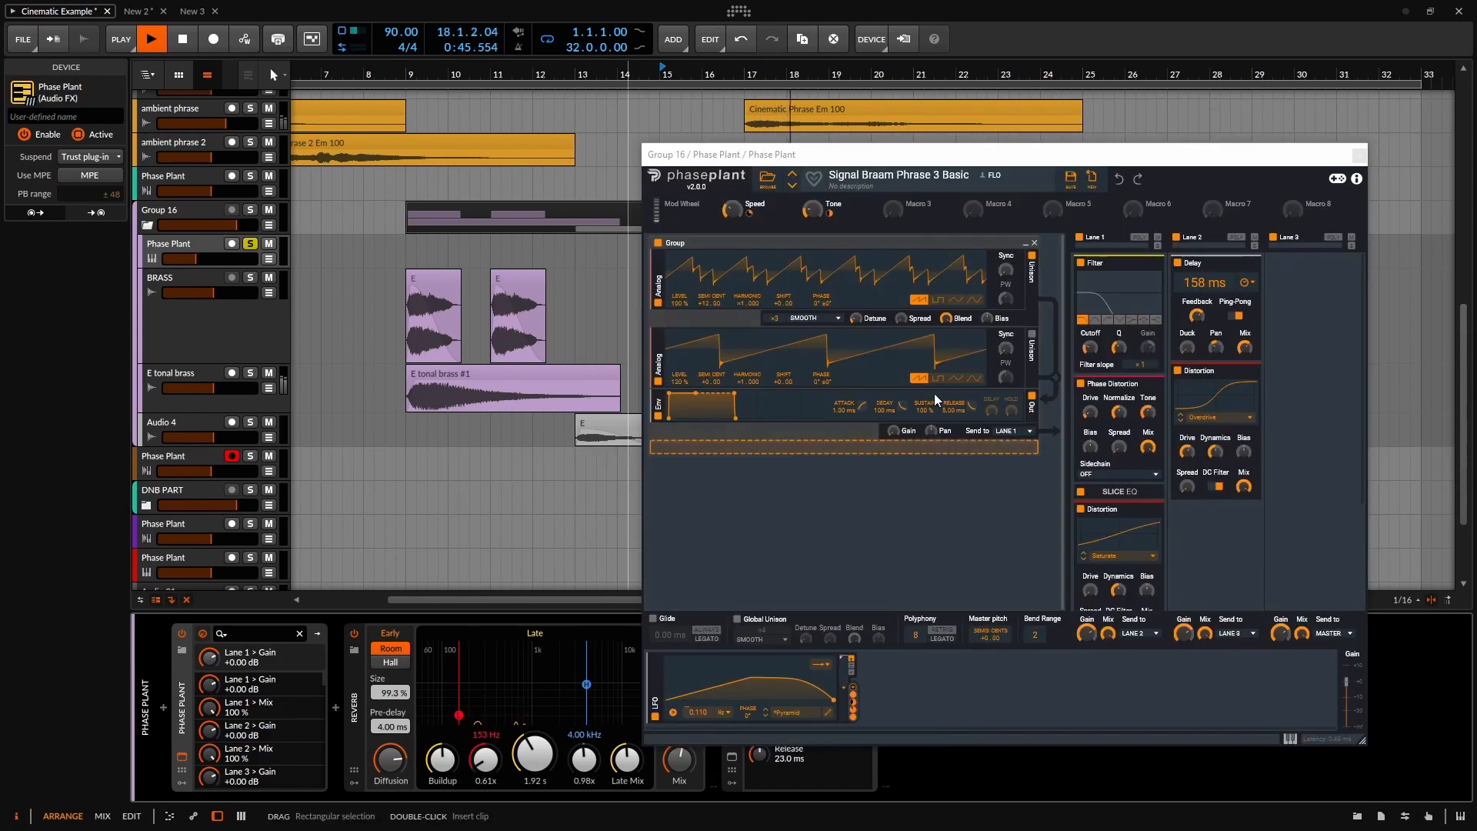
{"action": "left_click_drag", "start_coordinate": [938, 158], "coordinate": [731, 160]}
{"action": "left_click", "coordinate": [1152, 158]}
{"action": "key", "text": "space"}
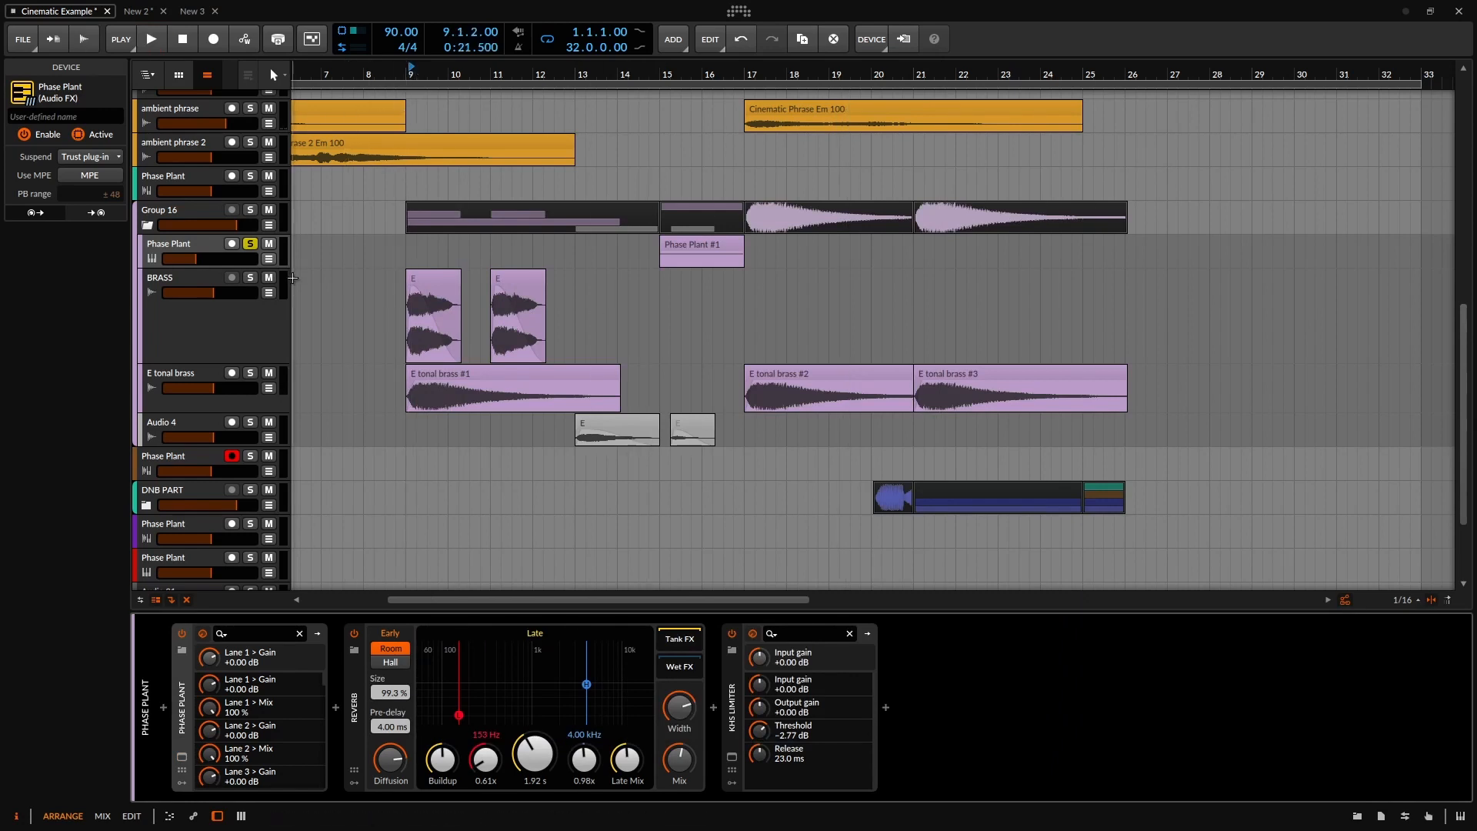
Also solo BRASS and E tonal brass, then play from just before bar 9 and stop.
{"action": "left_click", "coordinate": [251, 275]}
{"action": "left_click", "coordinate": [251, 373]}
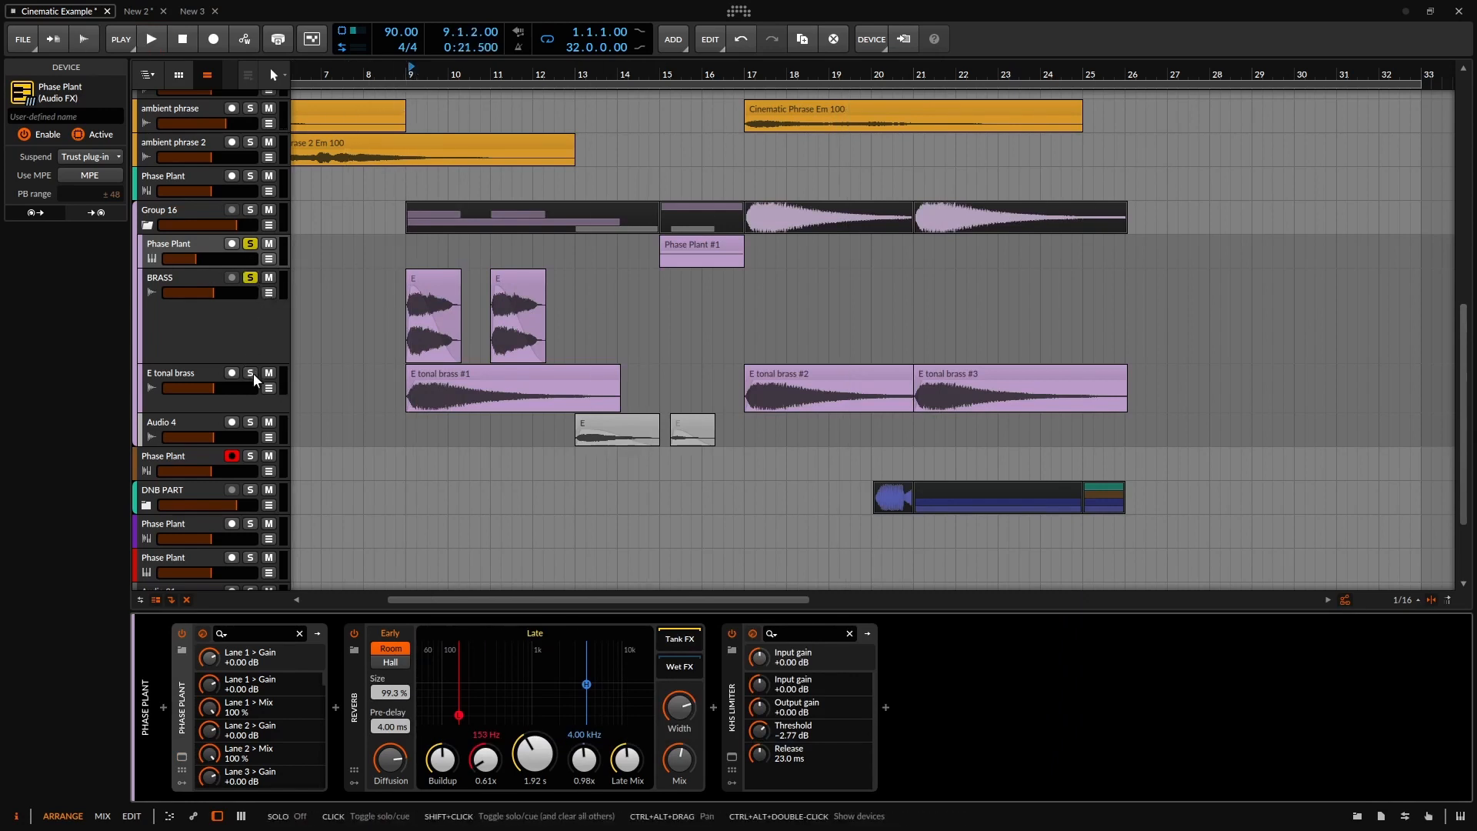
{"action": "left_click", "coordinate": [408, 68]}
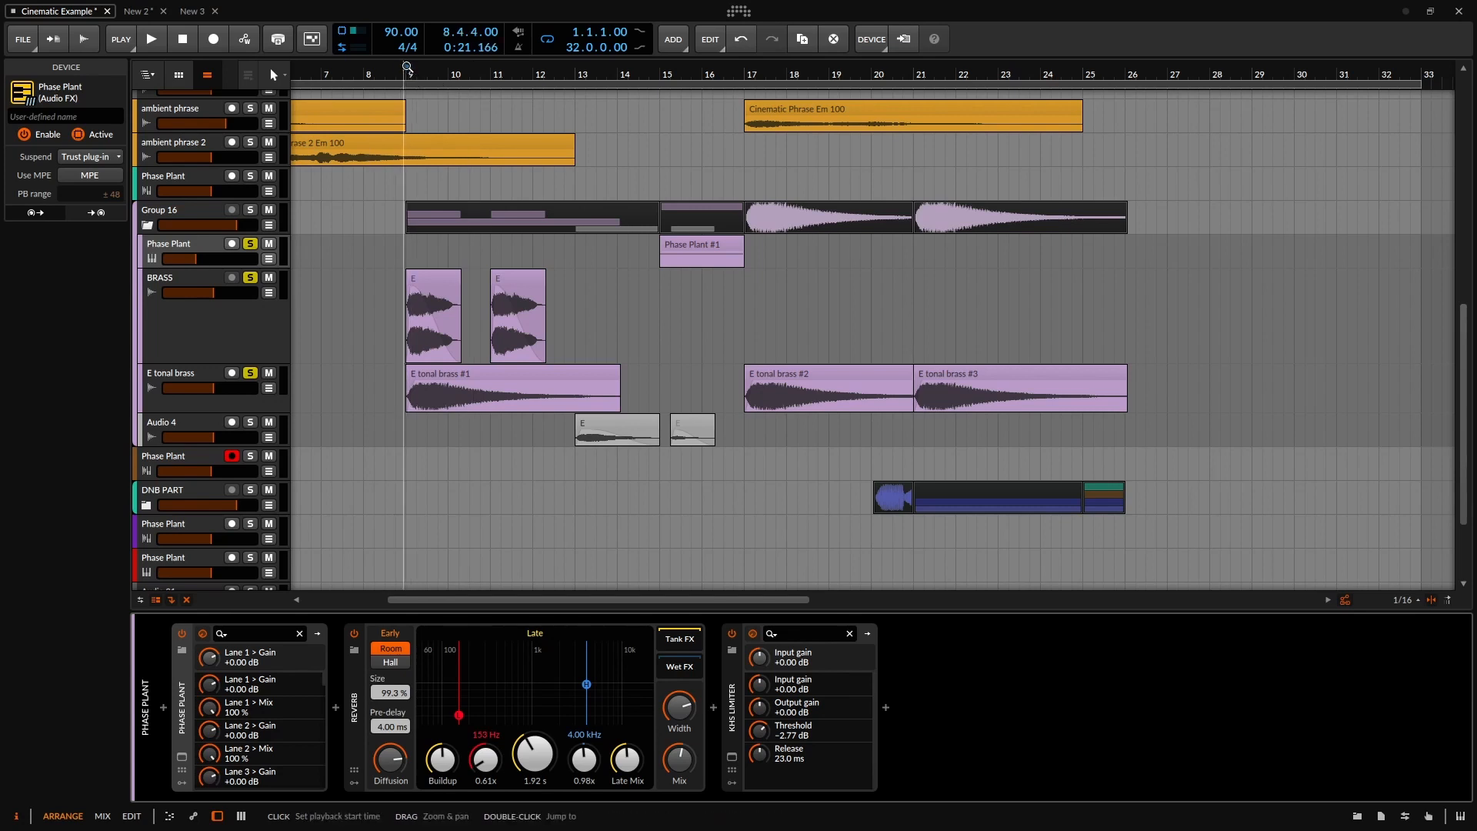
{"action": "key", "text": "space"}
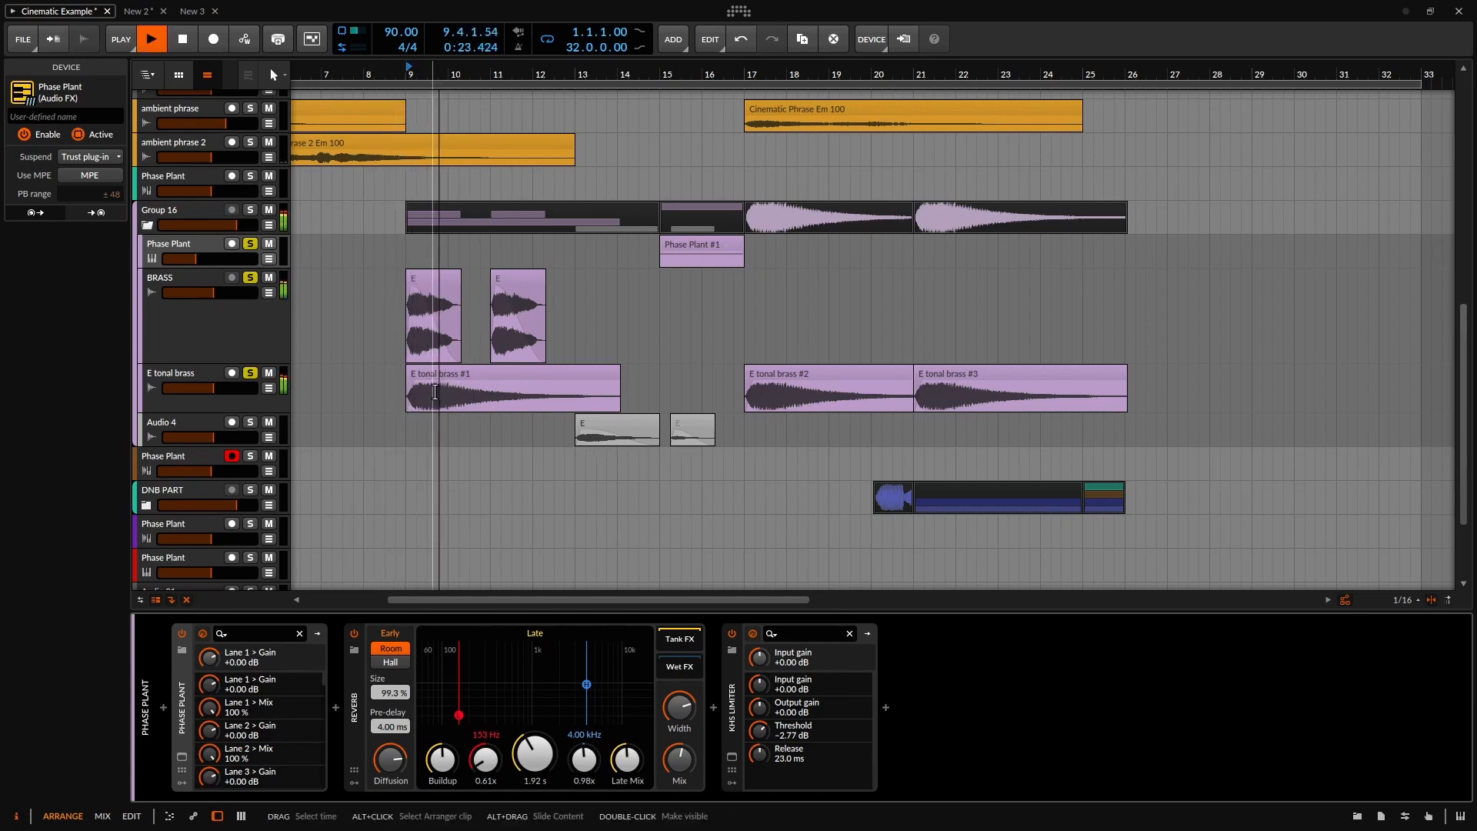
{"action": "left_click", "coordinate": [695, 246]}
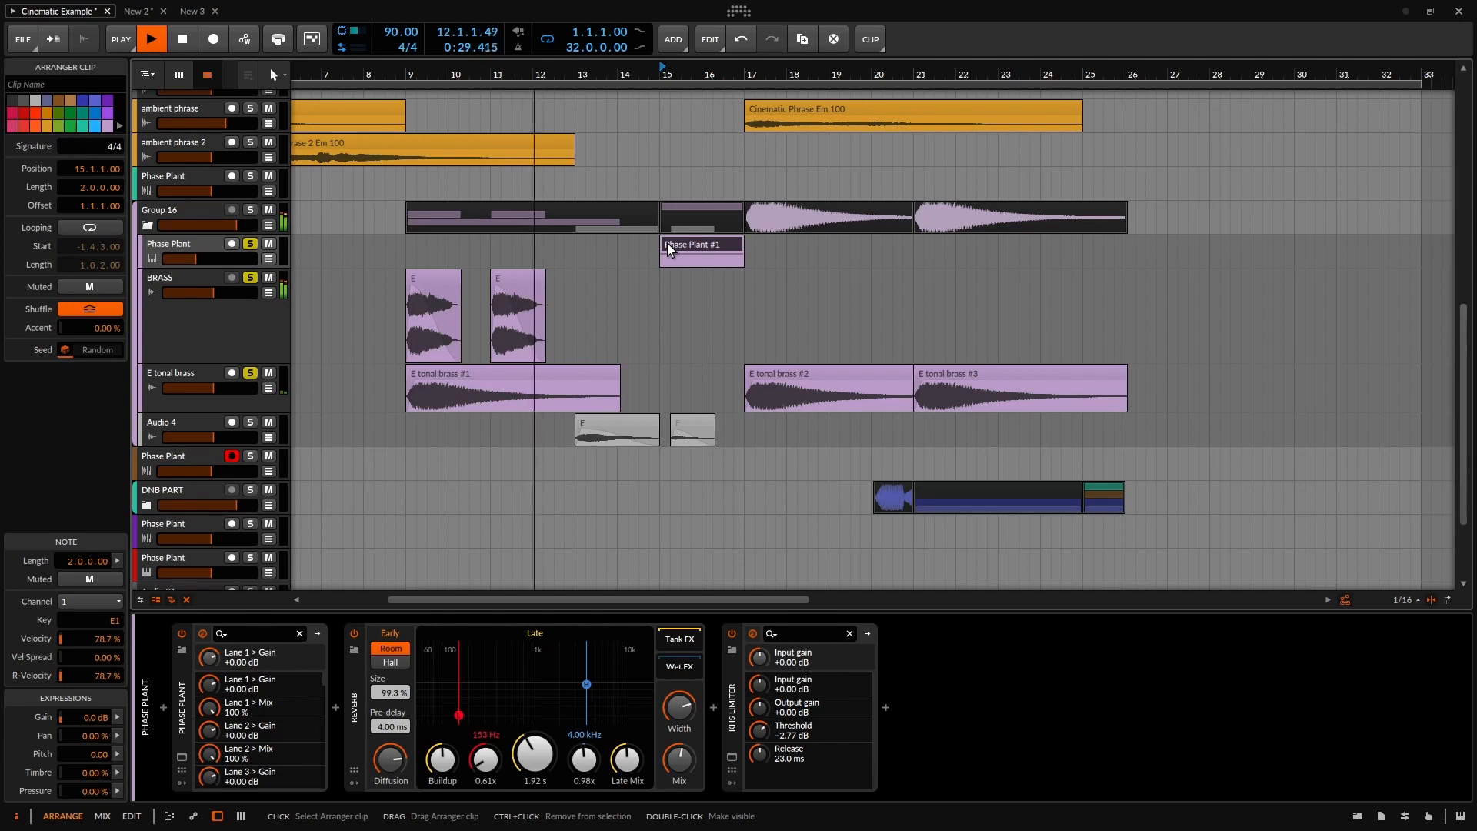
{"action": "key", "text": "space"}
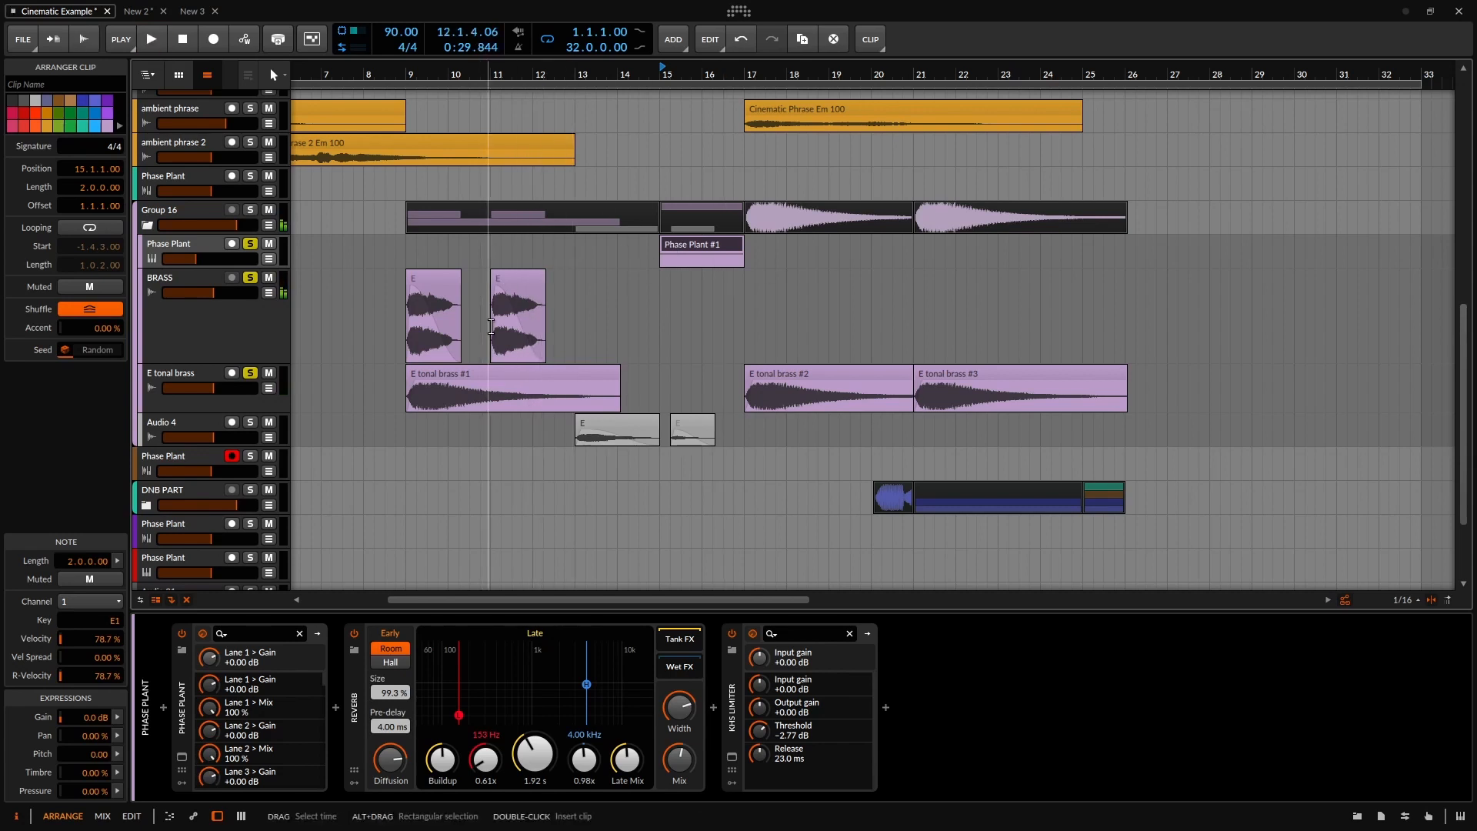
Select the BRASS track's E audio event and display its Chain and Convolution devices.
{"action": "left_click", "coordinate": [441, 283]}
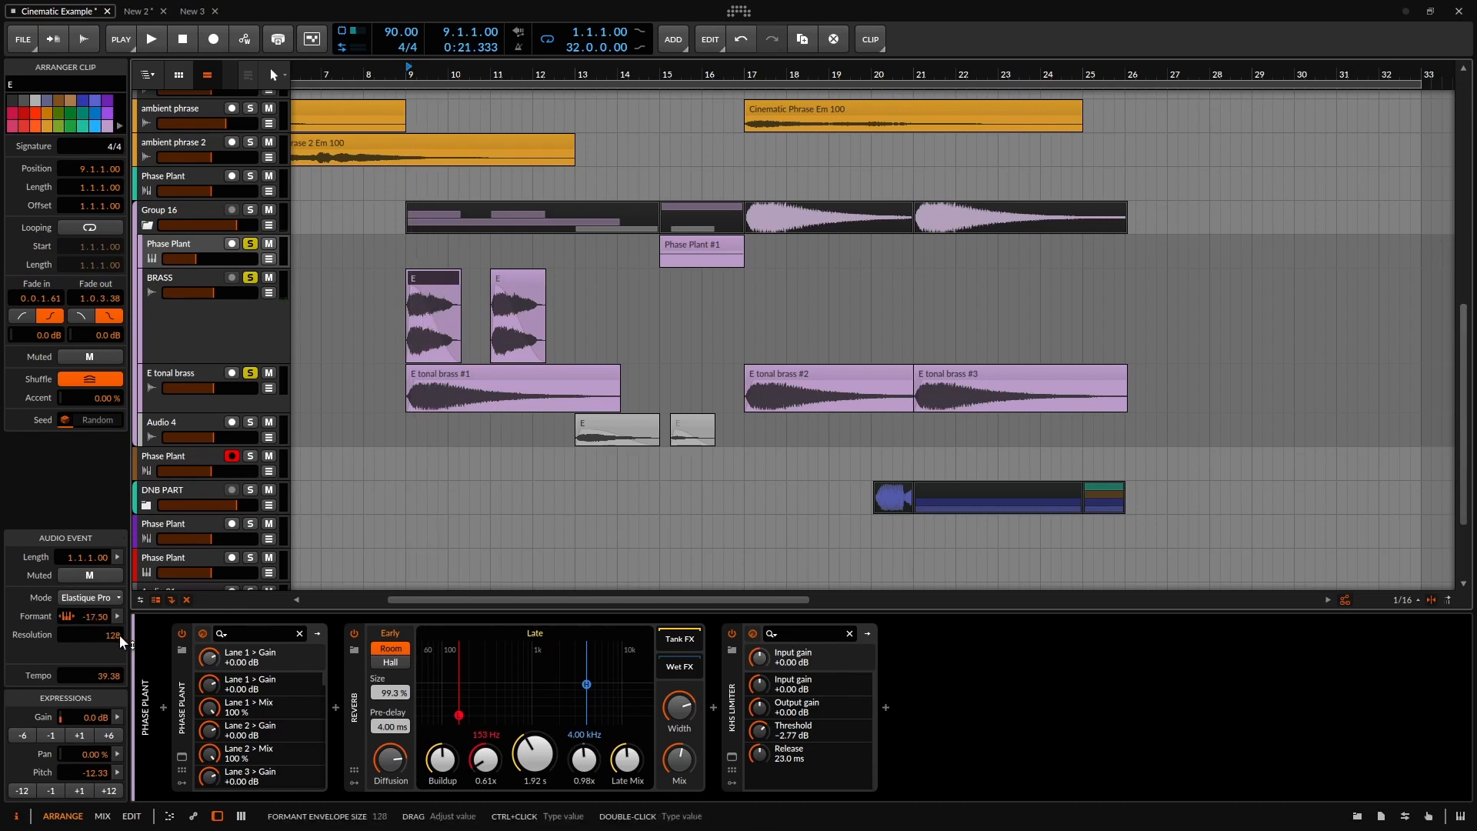
{"action": "left_click", "coordinate": [197, 316]}
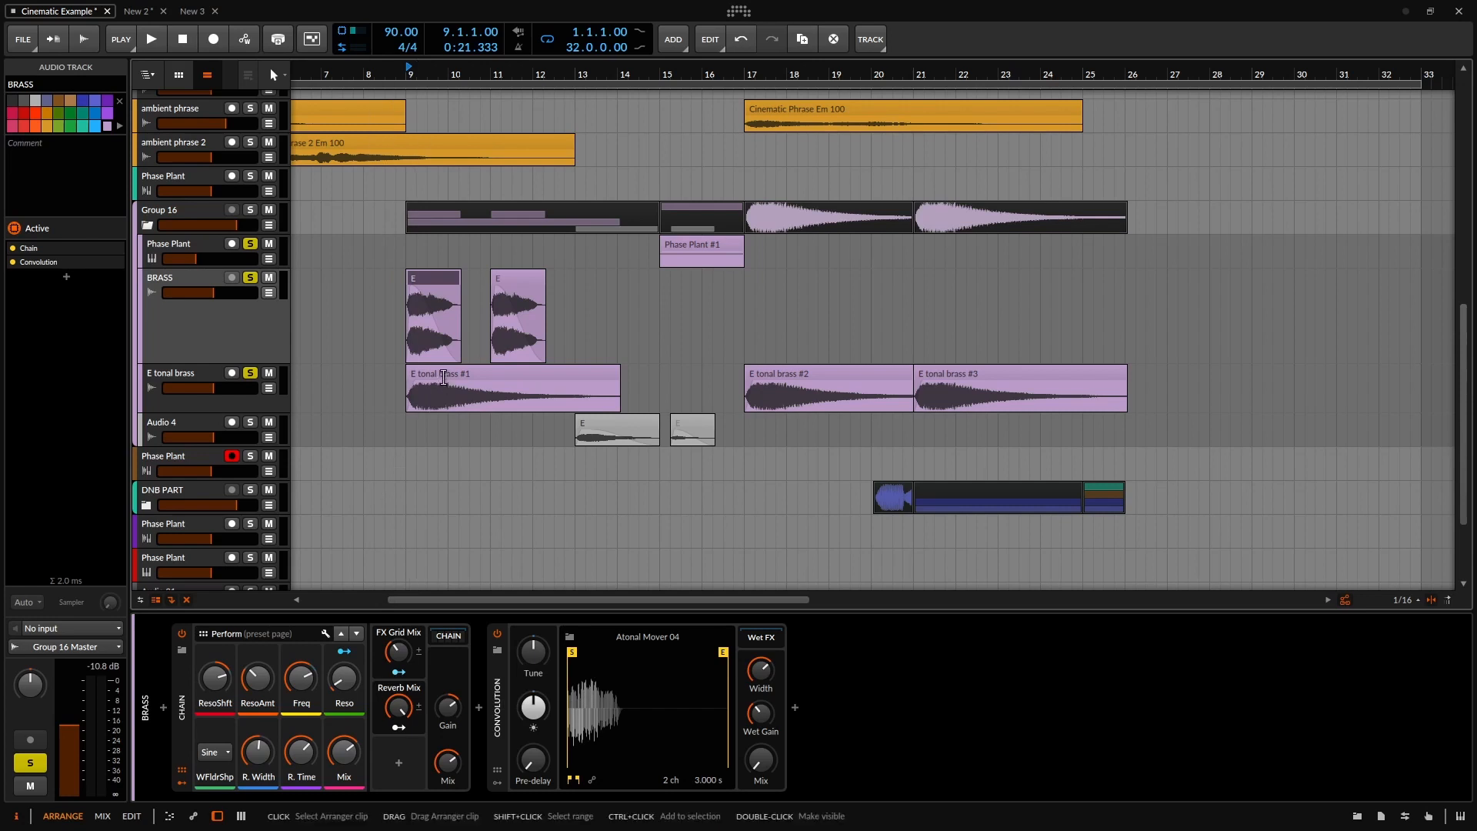
{"action": "scroll", "coordinate": [616, 369], "scroll_direction": "up", "scroll_amount": 3}
{"action": "scroll", "coordinate": [618, 371], "scroll_direction": "down", "scroll_amount": 2}
{"action": "scroll", "coordinate": [695, 321], "scroll_direction": "down", "scroll_amount": 1}
{"action": "scroll", "coordinate": [695, 321], "scroll_direction": "up", "scroll_amount": 3}
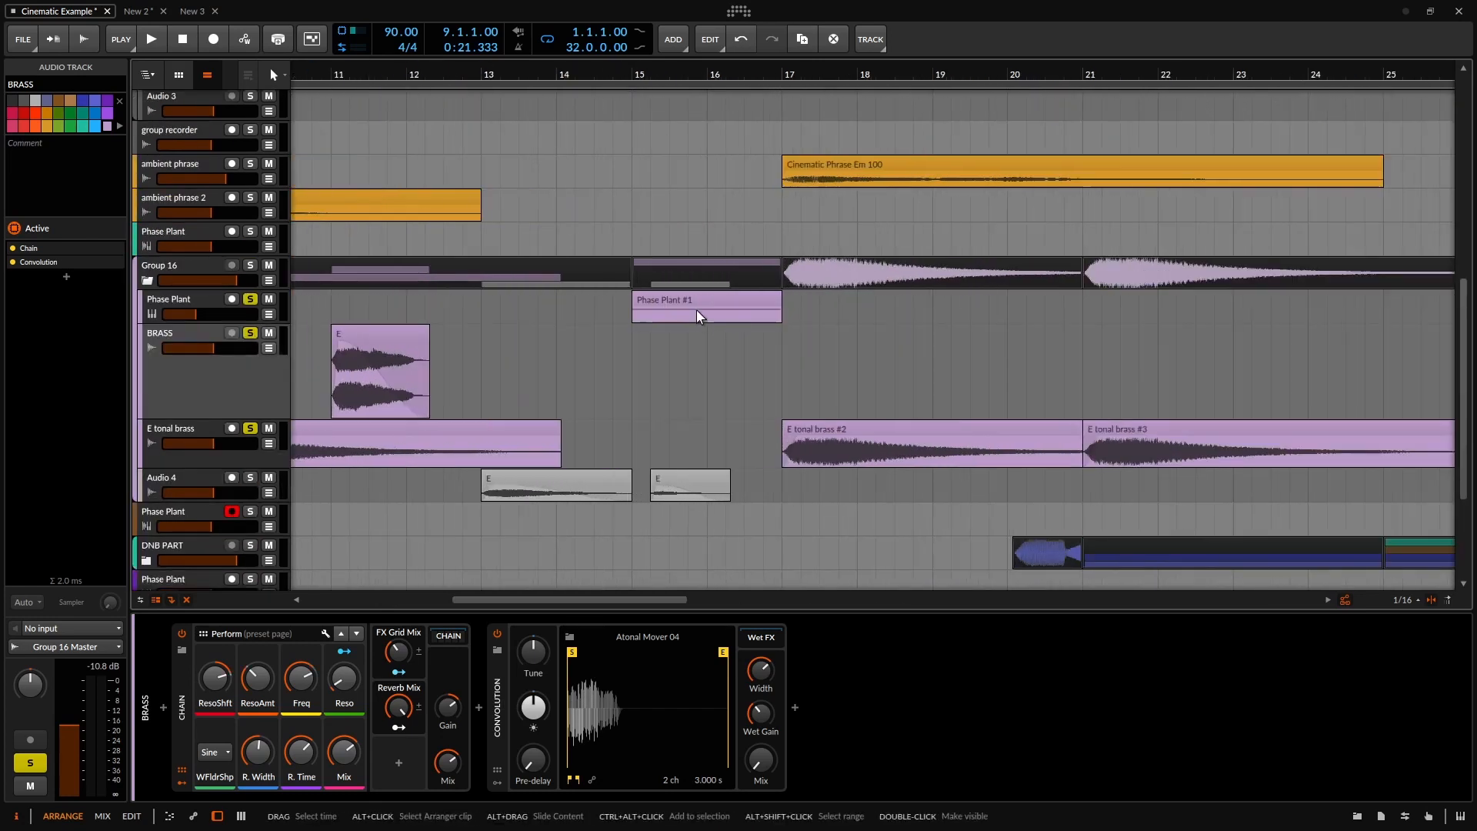
View the Phase Plant #1 clip's single two-bar E1 note, then select the second Phase Plant track.
{"action": "double_click", "coordinate": [696, 299]}
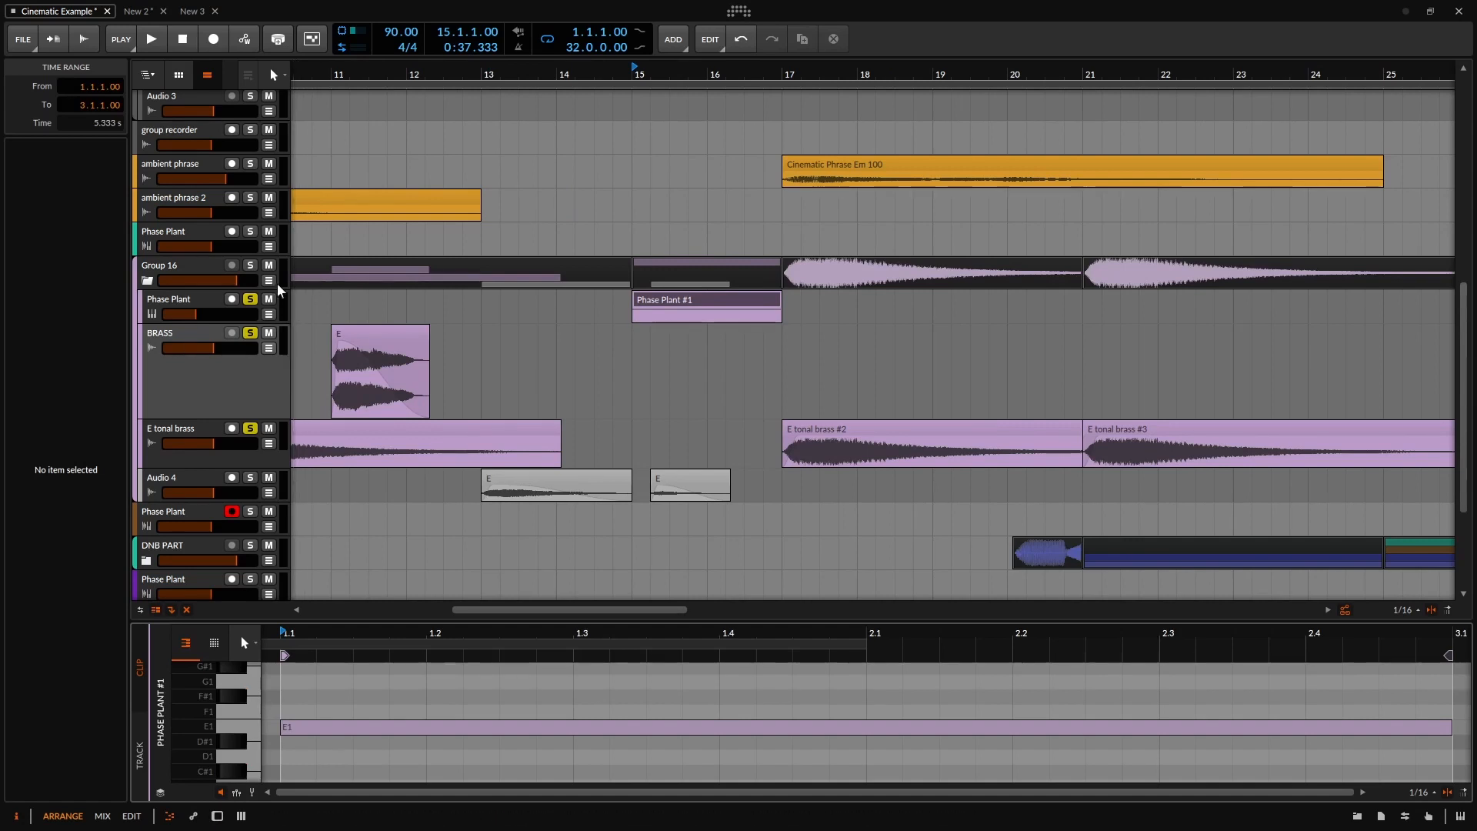
{"action": "scroll", "coordinate": [514, 287], "scroll_direction": "down", "scroll_amount": 3}
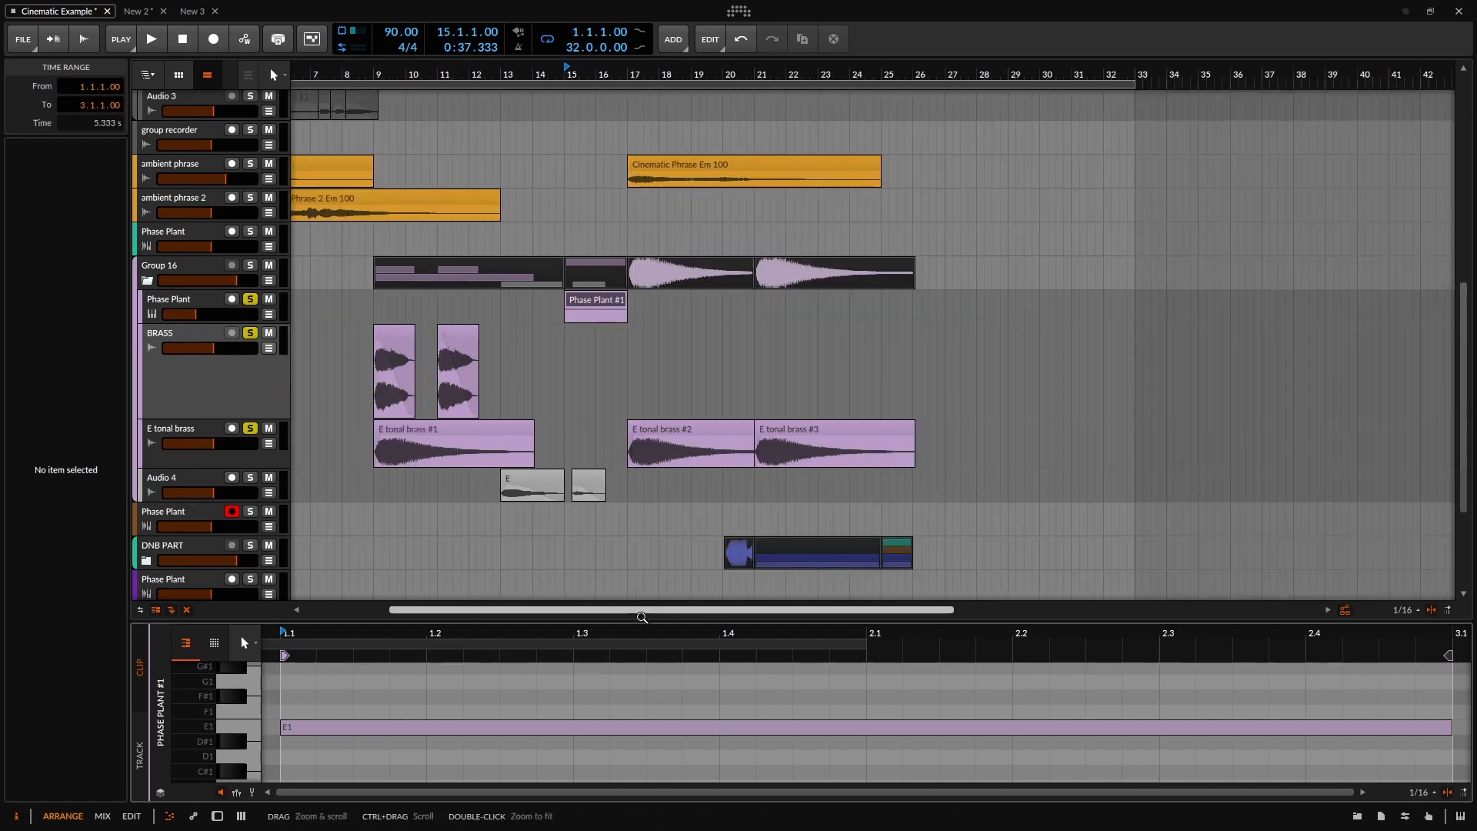
{"action": "left_click_drag", "start_coordinate": [632, 609], "coordinate": [547, 609]}
{"action": "scroll", "coordinate": [471, 288], "scroll_direction": "up", "scroll_amount": 10}
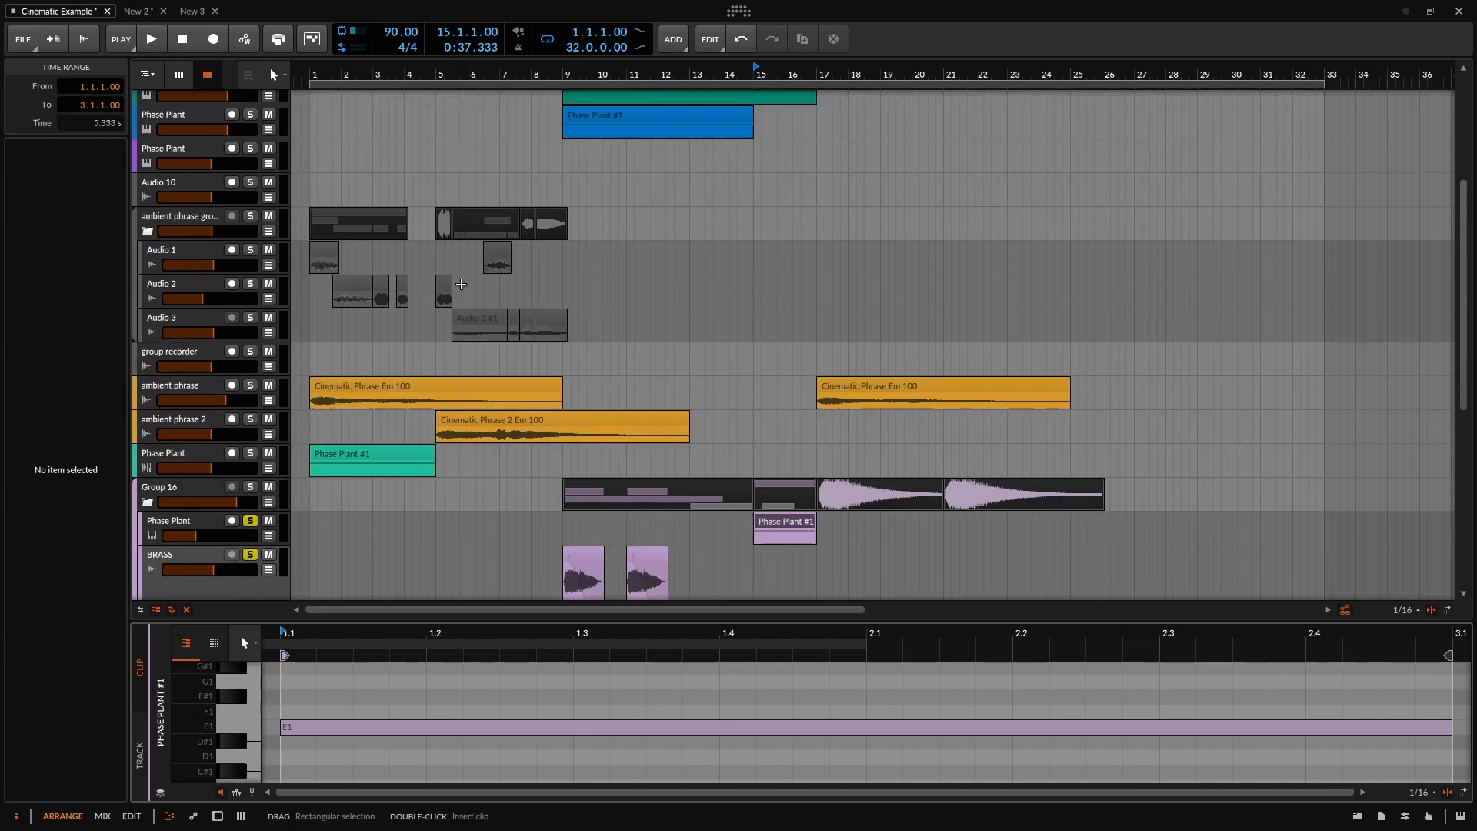
{"action": "scroll", "coordinate": [603, 268], "scroll_direction": "down", "scroll_amount": 3}
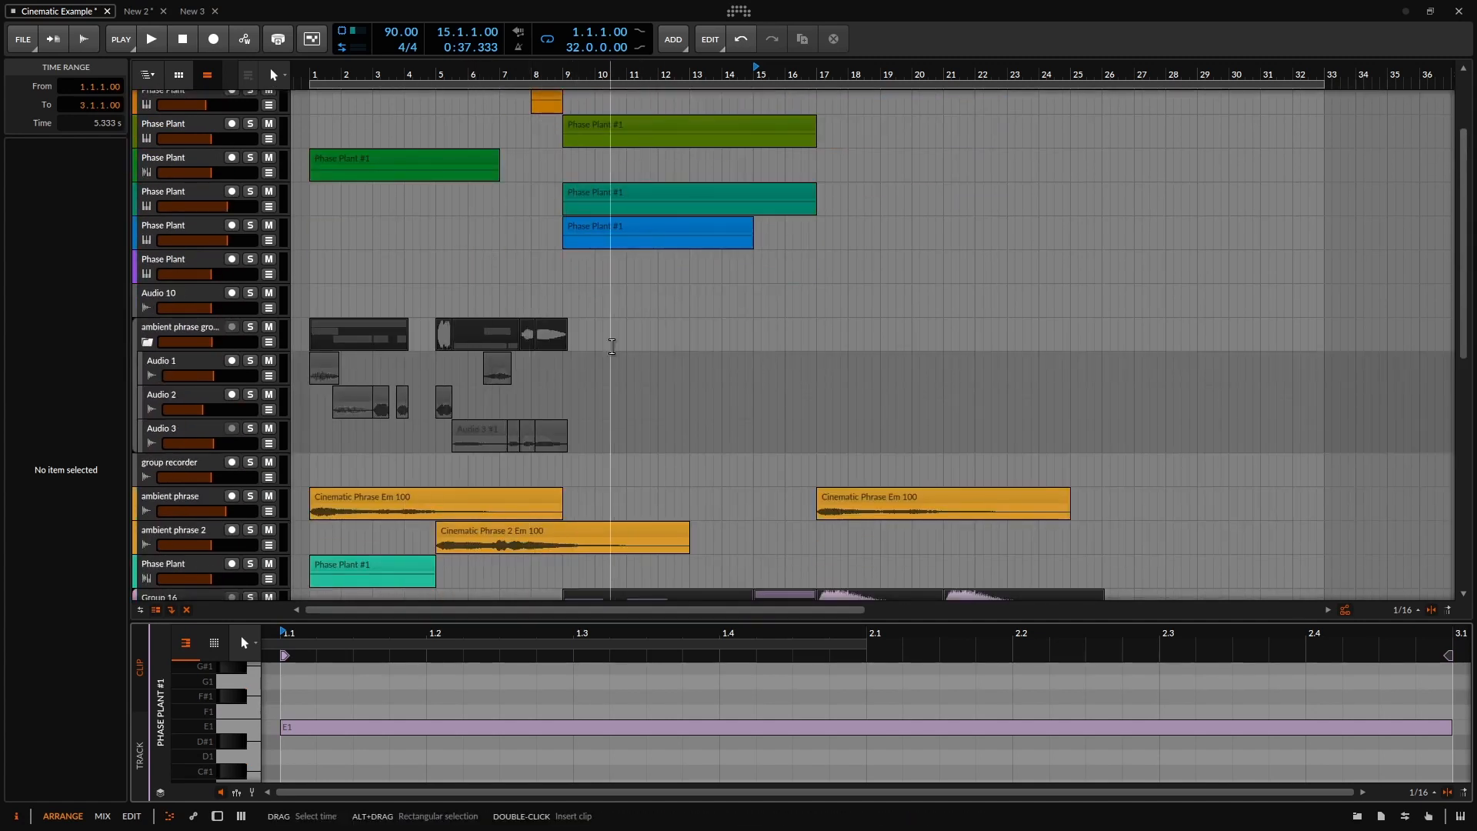
{"action": "scroll", "coordinate": [587, 295], "scroll_direction": "down", "scroll_amount": 2}
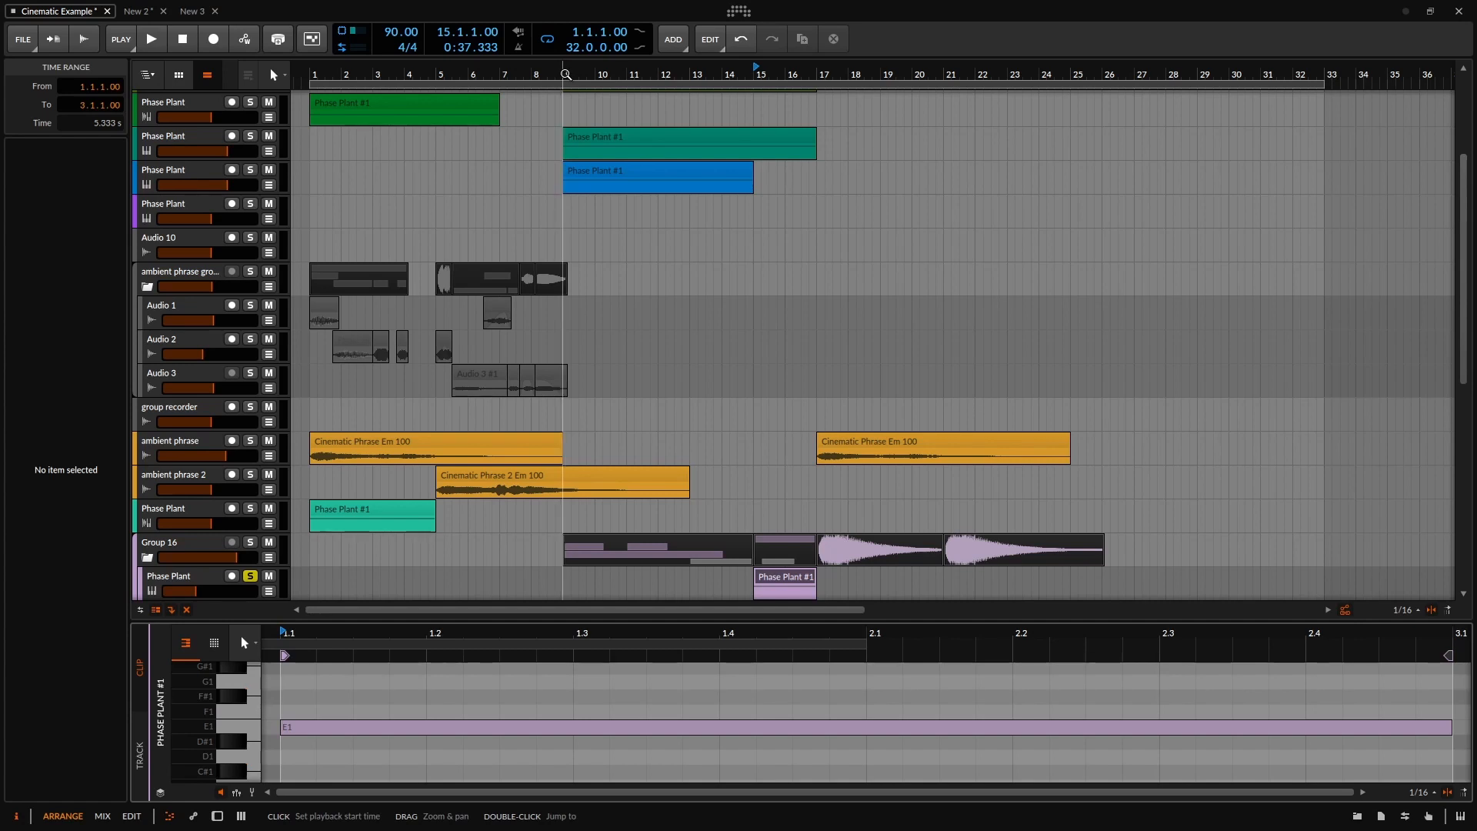
{"action": "scroll", "coordinate": [561, 174], "scroll_direction": "up", "scroll_amount": 3}
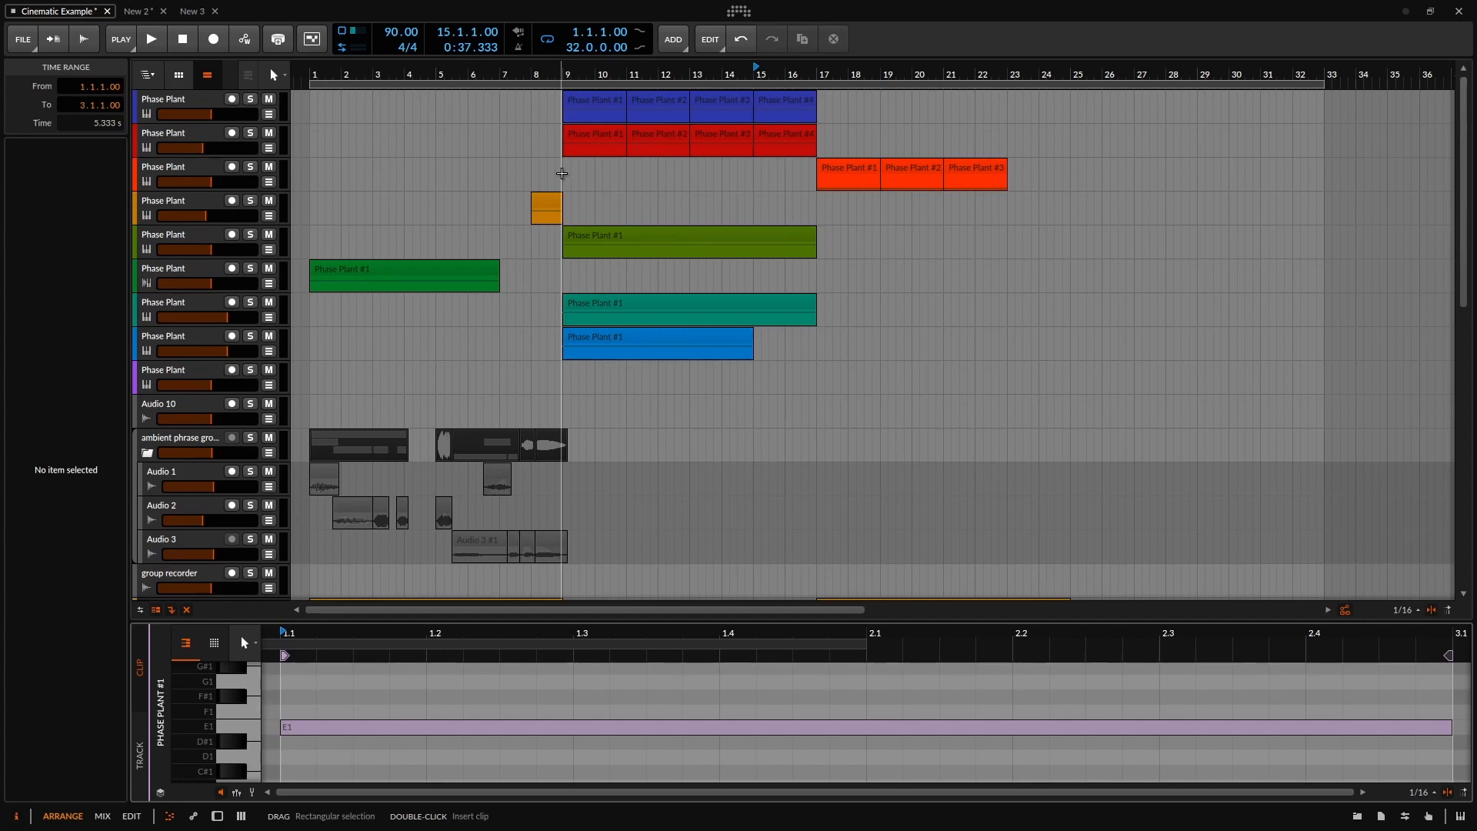
{"action": "scroll", "coordinate": [562, 173], "scroll_direction": "down", "scroll_amount": 6}
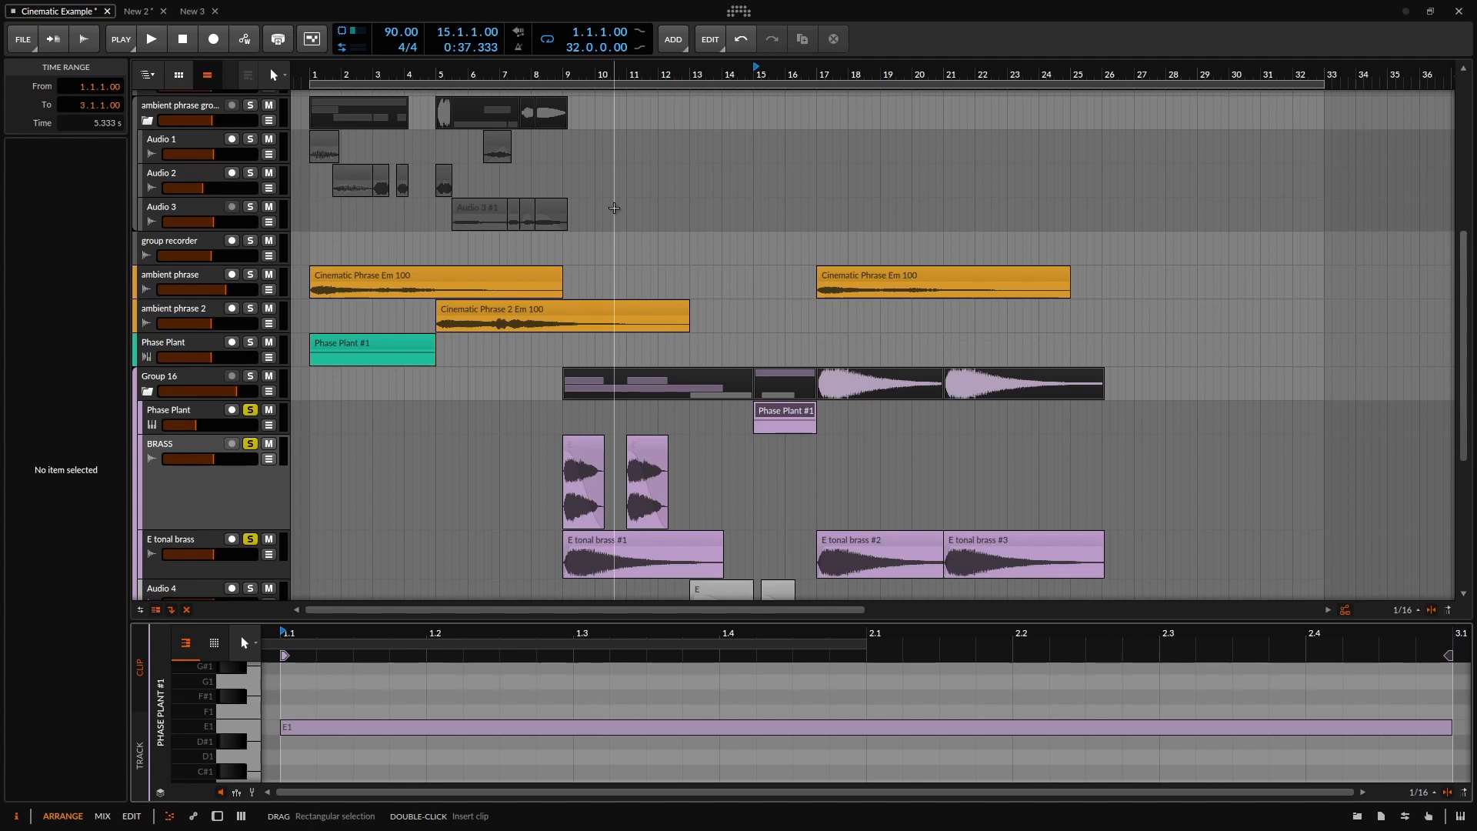
{"action": "scroll", "coordinate": [485, 254], "scroll_direction": "up", "scroll_amount": 6}
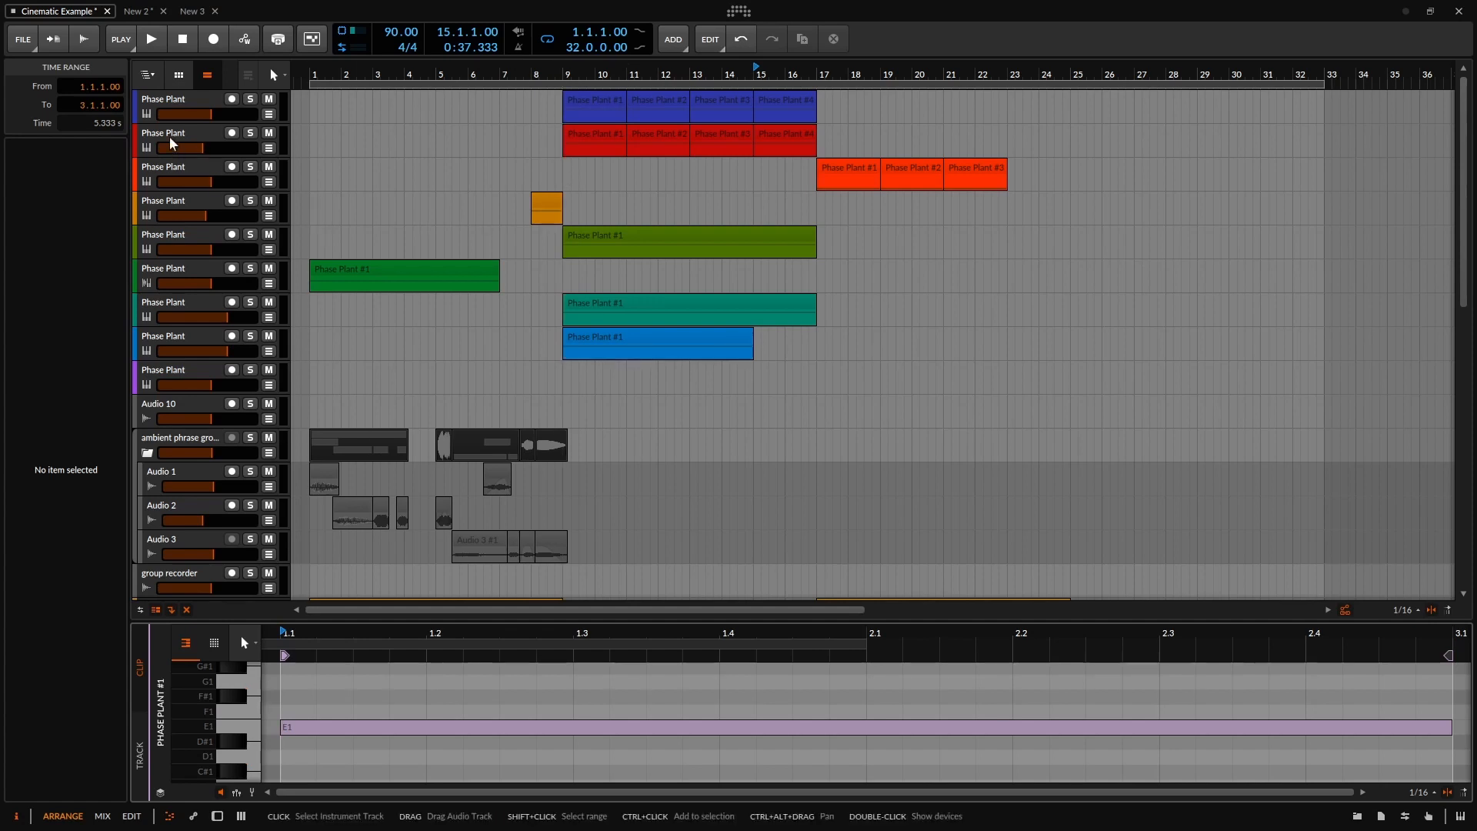
{"action": "left_click", "coordinate": [193, 140]}
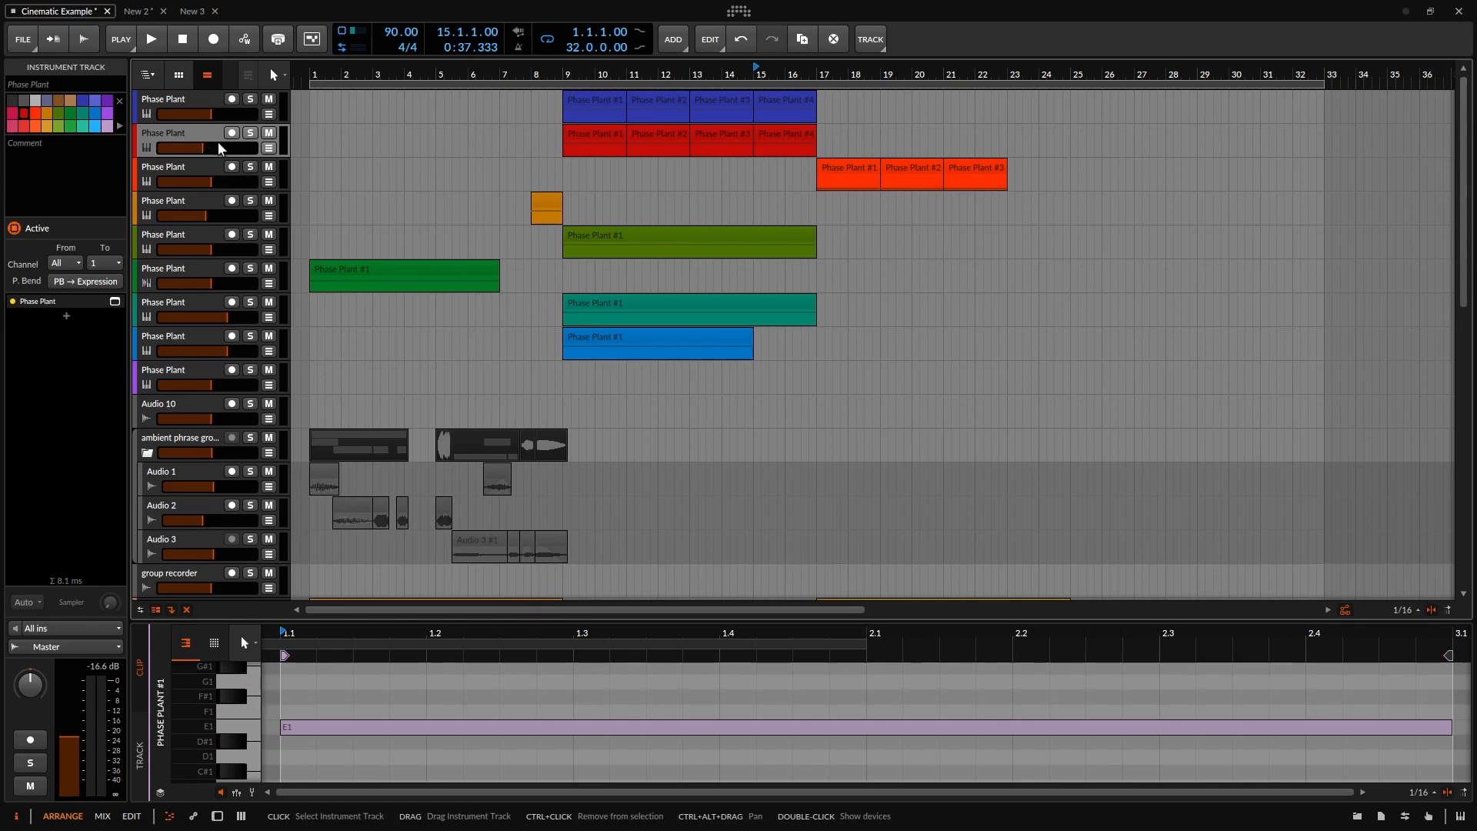
{"action": "scroll", "coordinate": [462, 308], "scroll_direction": "down", "scroll_amount": 5}
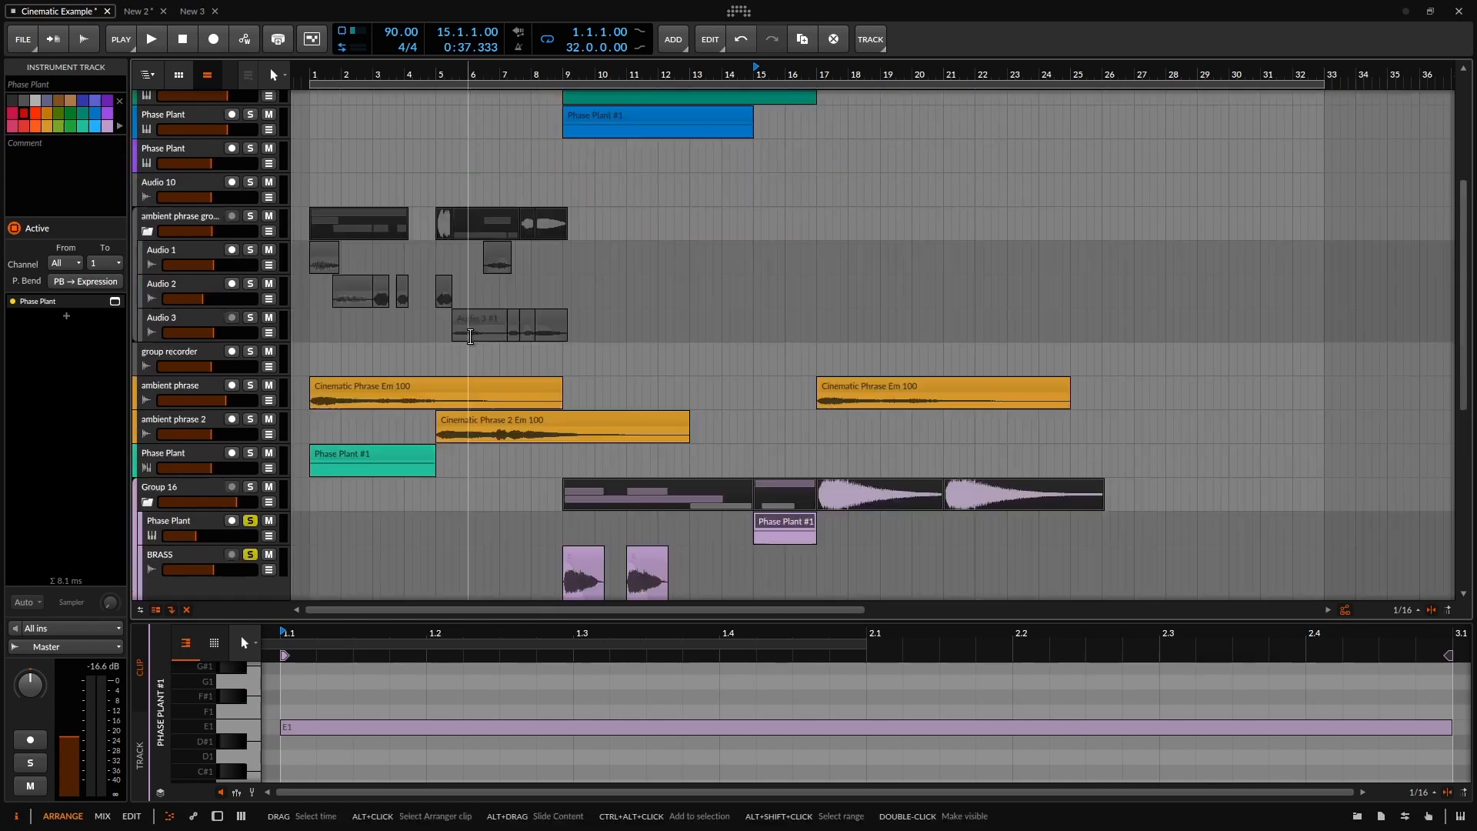